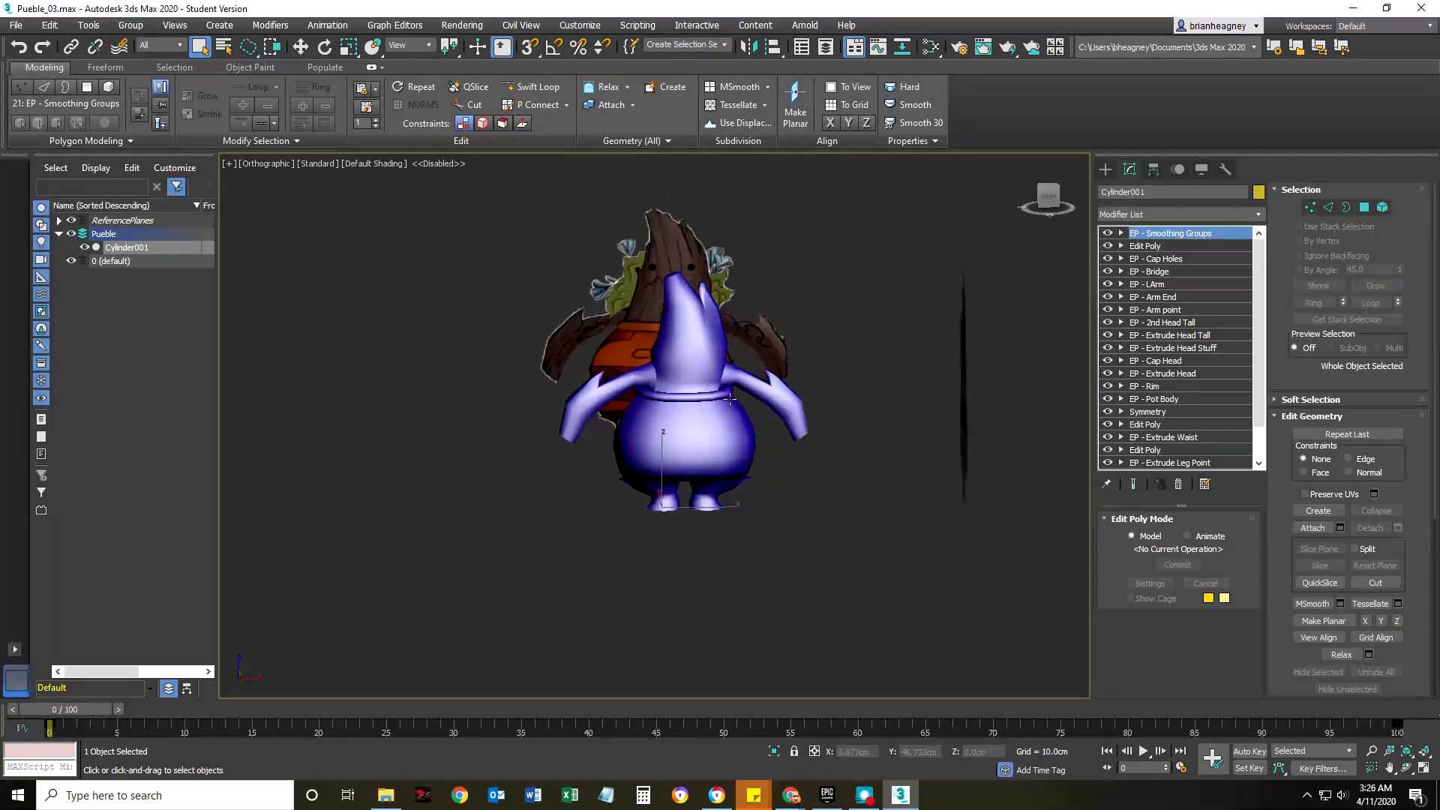
# - Add an Unwrap UVW modifier on top of the character mesh's modifier stack
pyautogui.scroll(4, 636, 432)
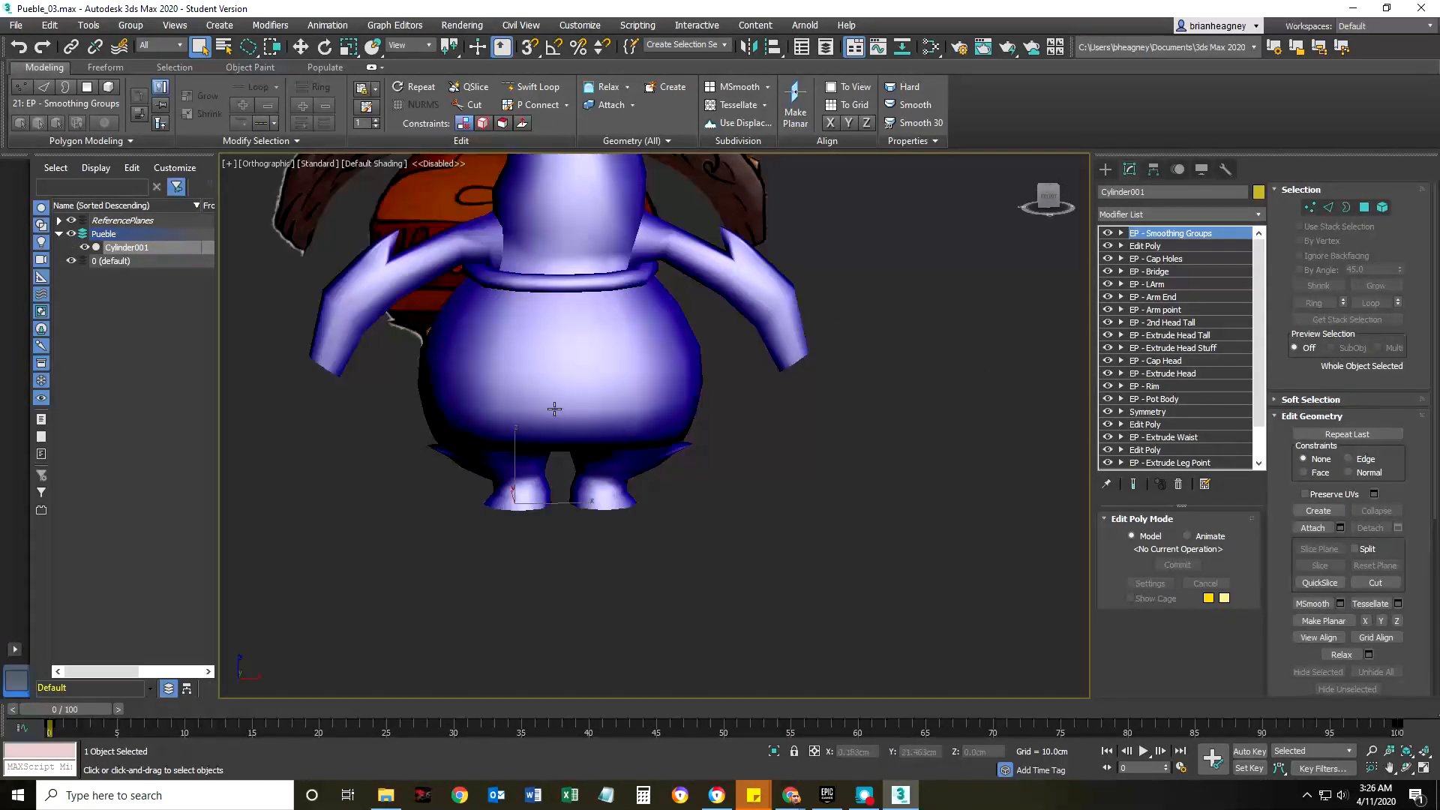
pyautogui.moveTo(650, 401)
pyautogui.keyDown('alt'); pyautogui.mouseDown(button='middle')
pyautogui.moveTo(614, 403)
pyautogui.moveTo(671, 410)
pyautogui.mouseUp(button='middle'); pyautogui.keyUp('alt')
pyautogui.scroll(-4, 671, 410)
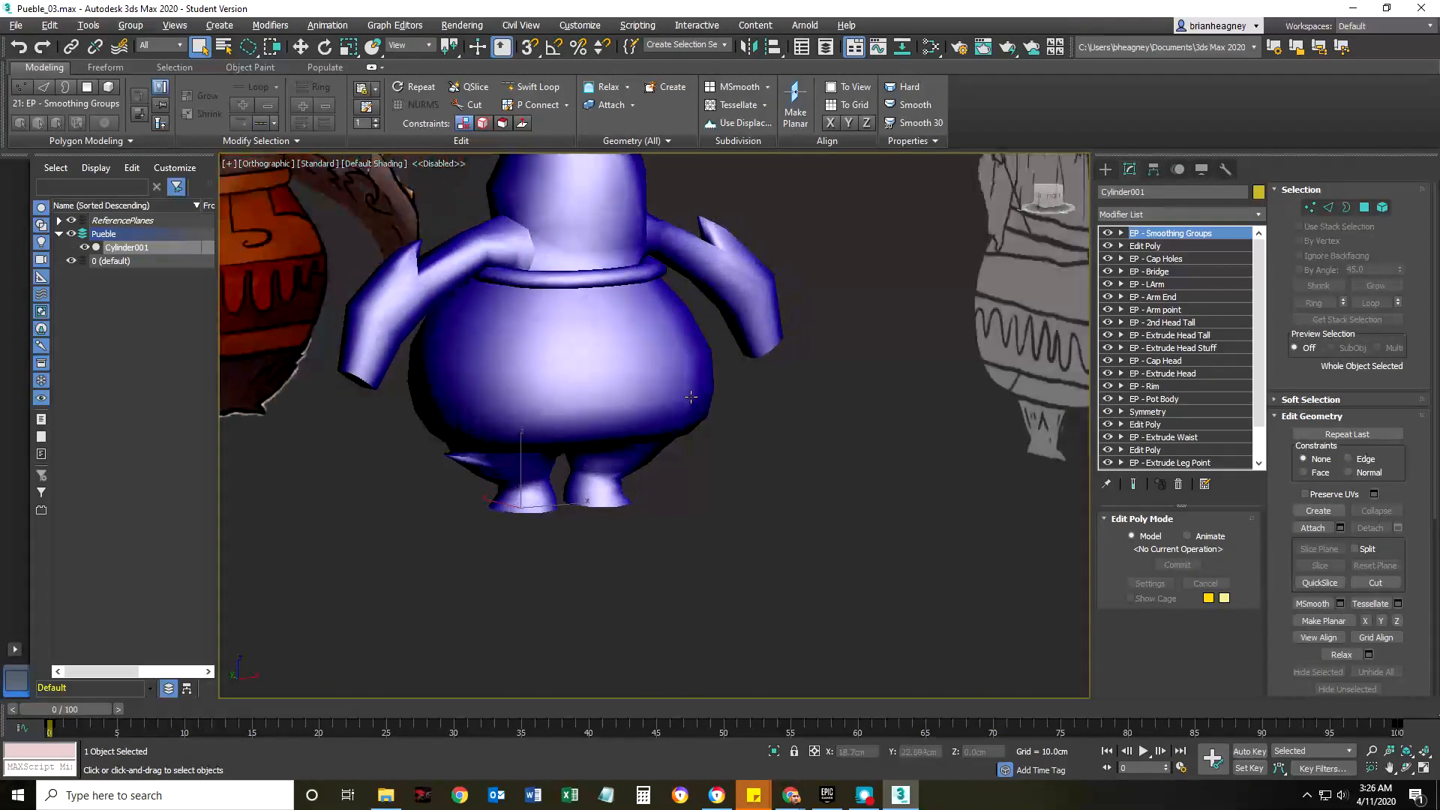
pyautogui.scroll(2, 660, 392)
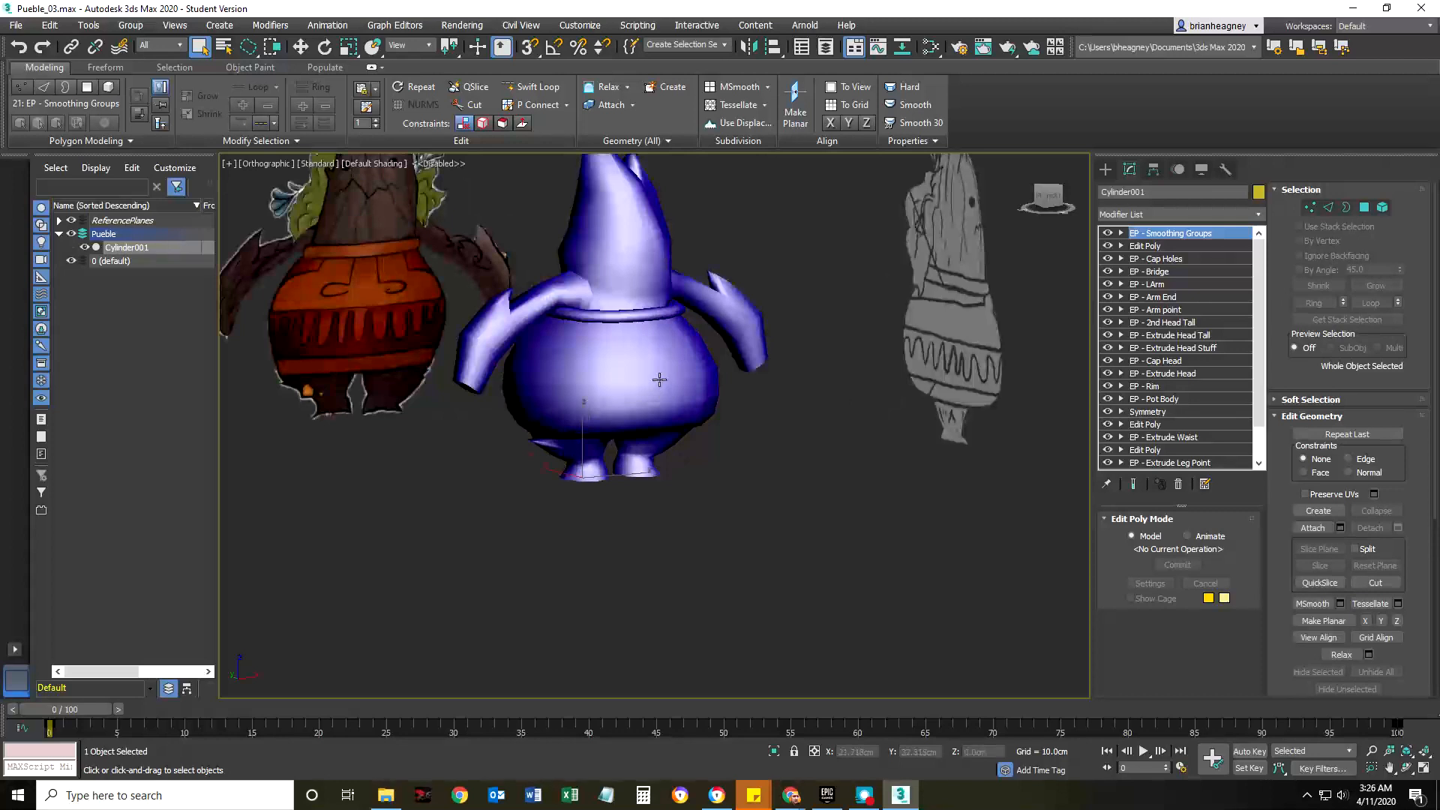
pyautogui.keyDown('alt'); pyautogui.moveTo(640, 412); pyautogui.dragTo(667, 426, button='middle'); pyautogui.keyUp('alt')
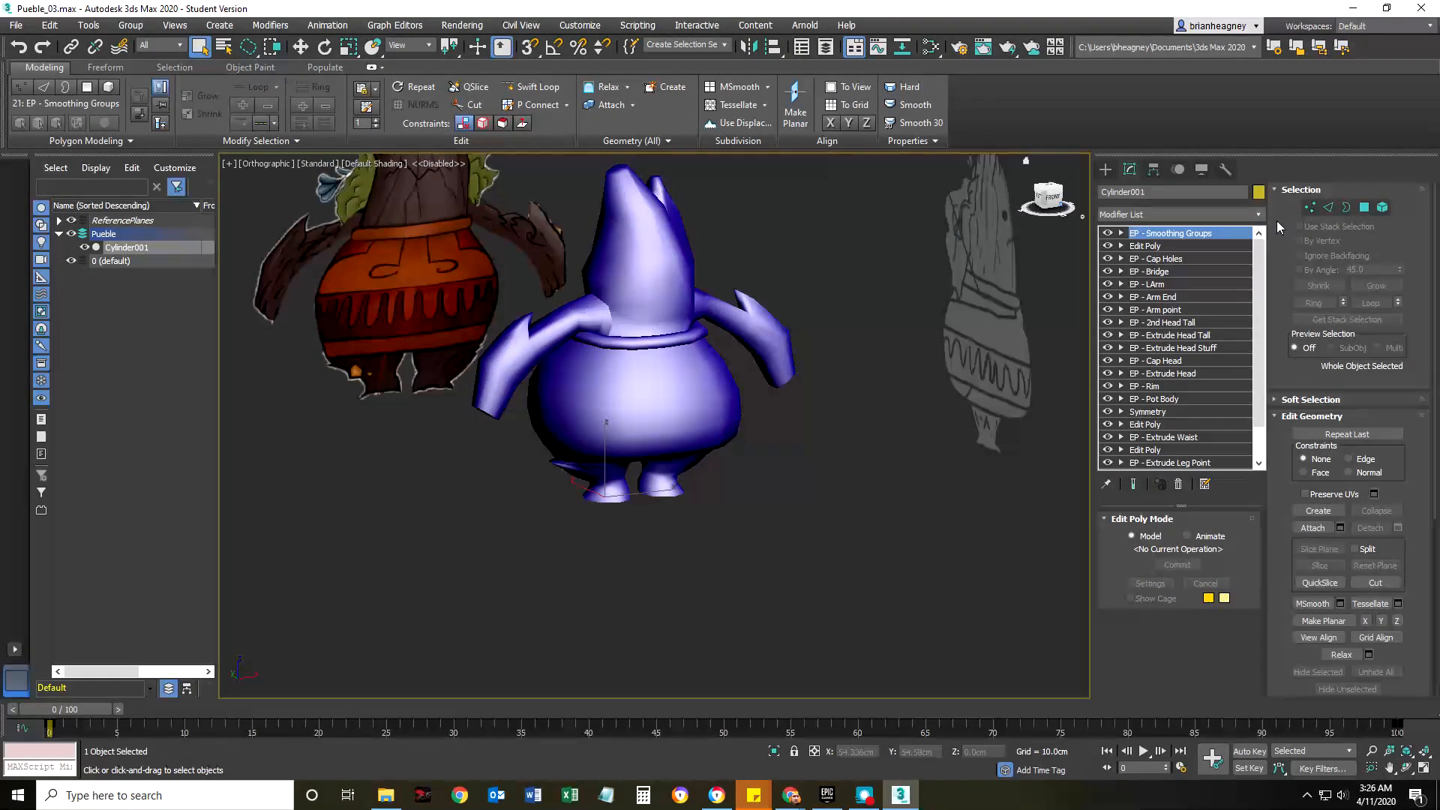
pyautogui.click(1259, 214)
pyautogui.write('u')
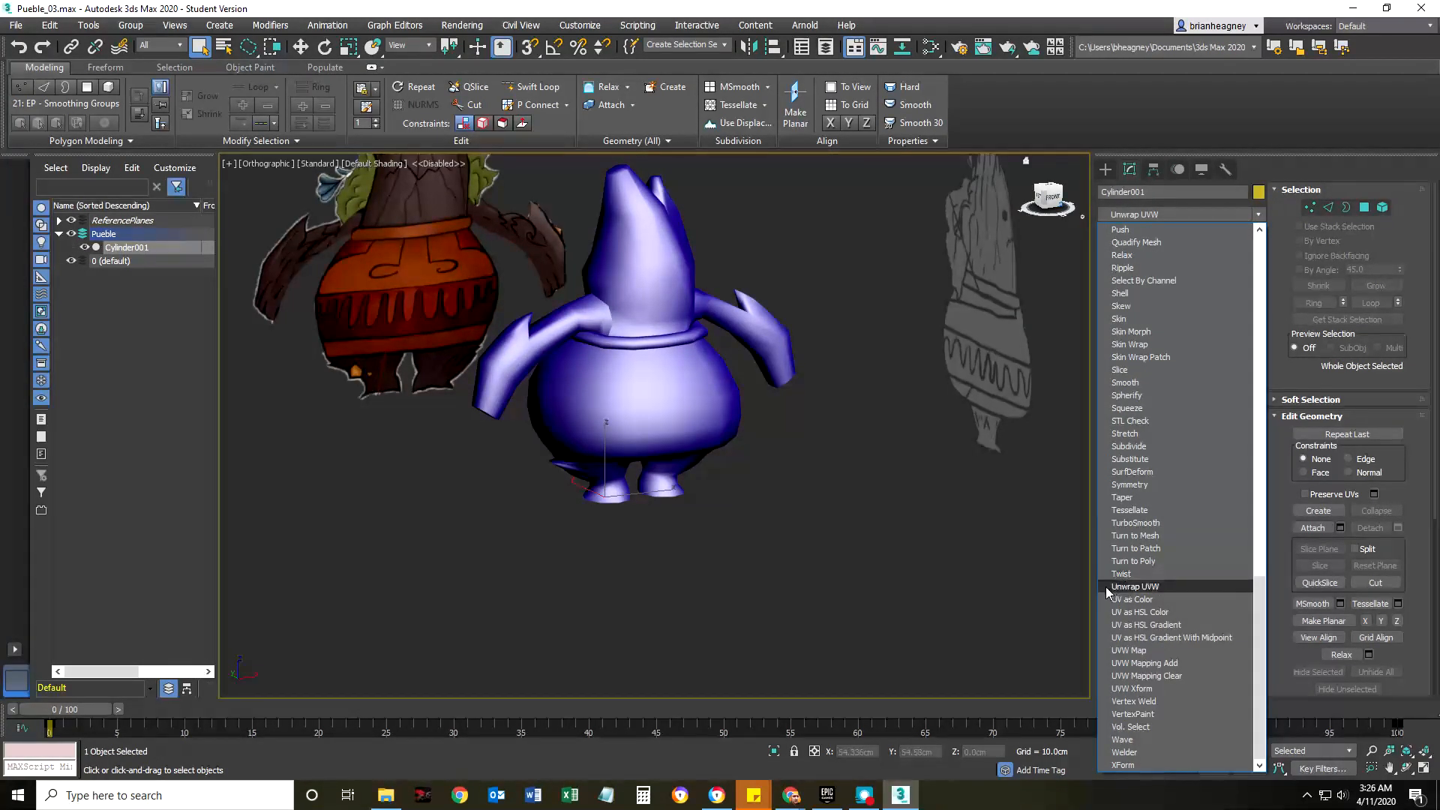
pyautogui.click(1143, 587)
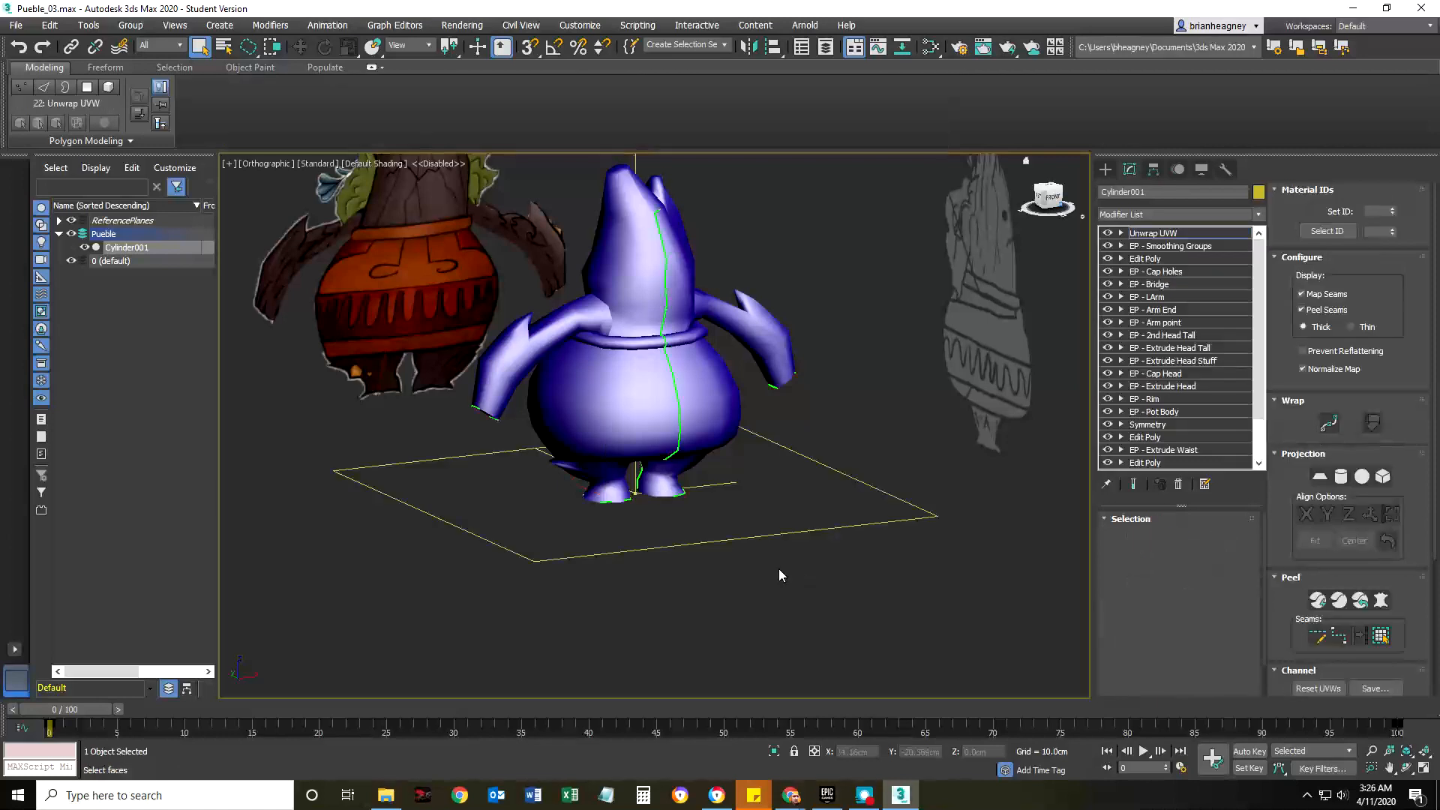
# - Open the UV editor and display the Texture Checker (UV_Checker.png) as its background and on the model
pyautogui.moveTo(776, 505); pyautogui.dragTo(866, 534, button='middle')
pyautogui.scroll(-5, 1339, 626)
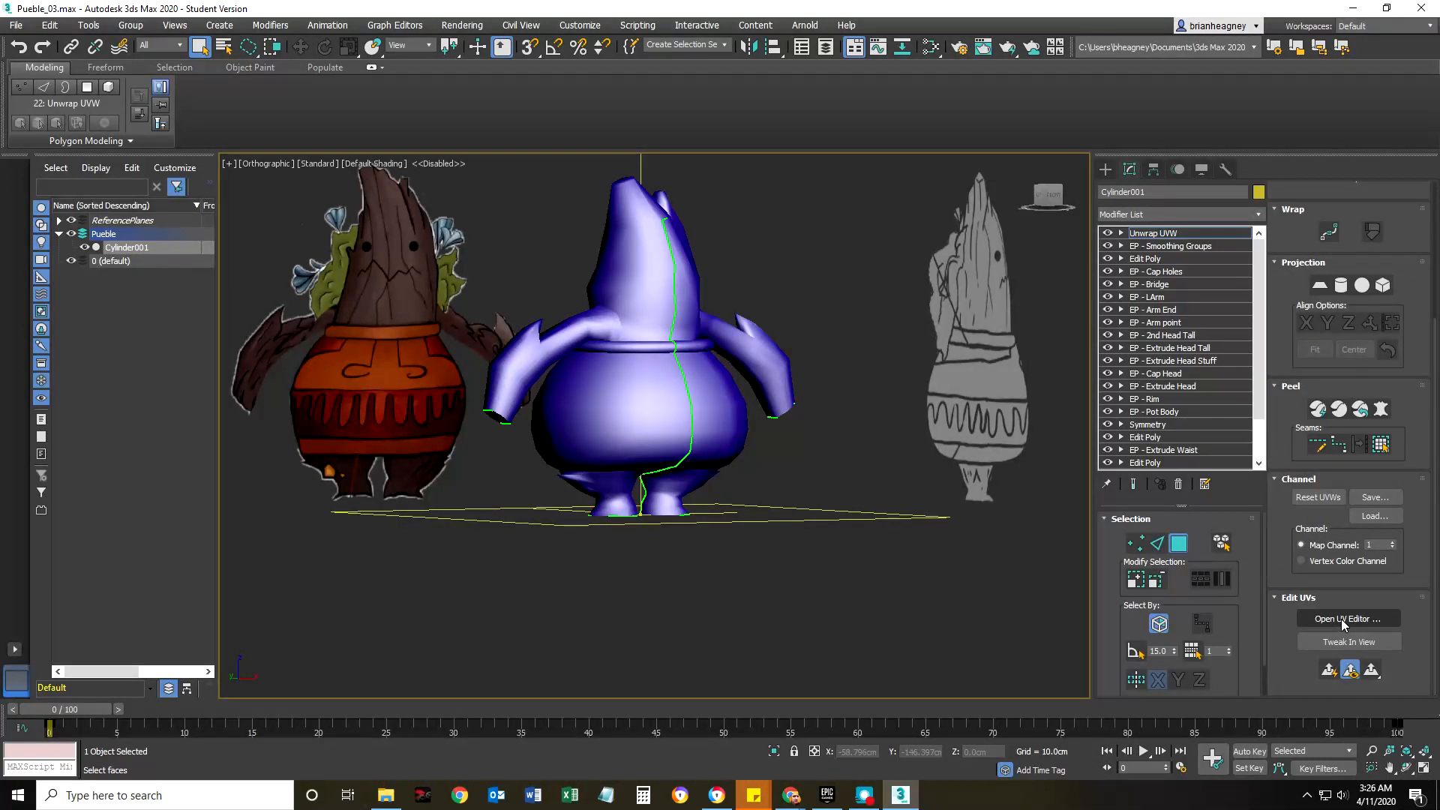
pyautogui.click(1340, 620)
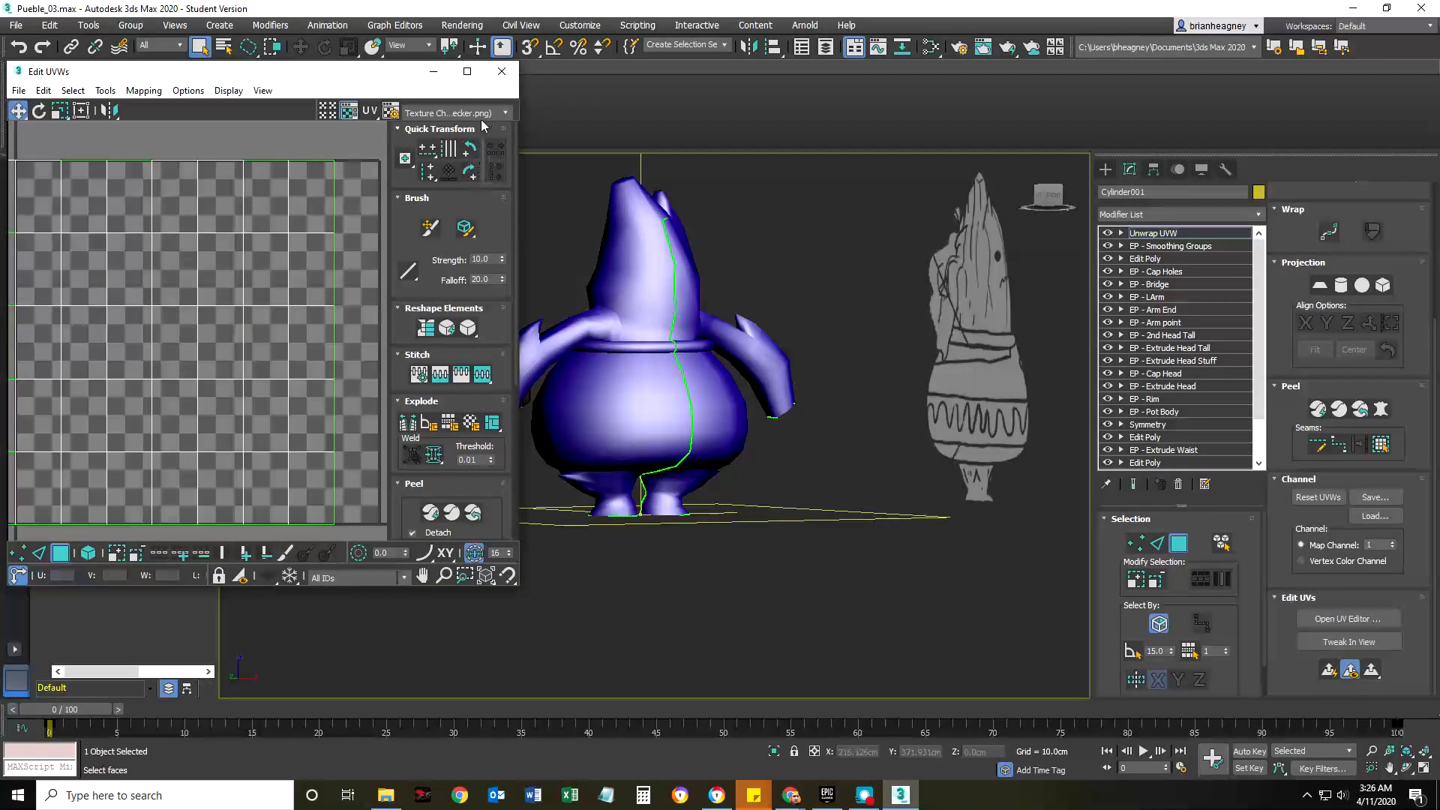
pyautogui.click(505, 114)
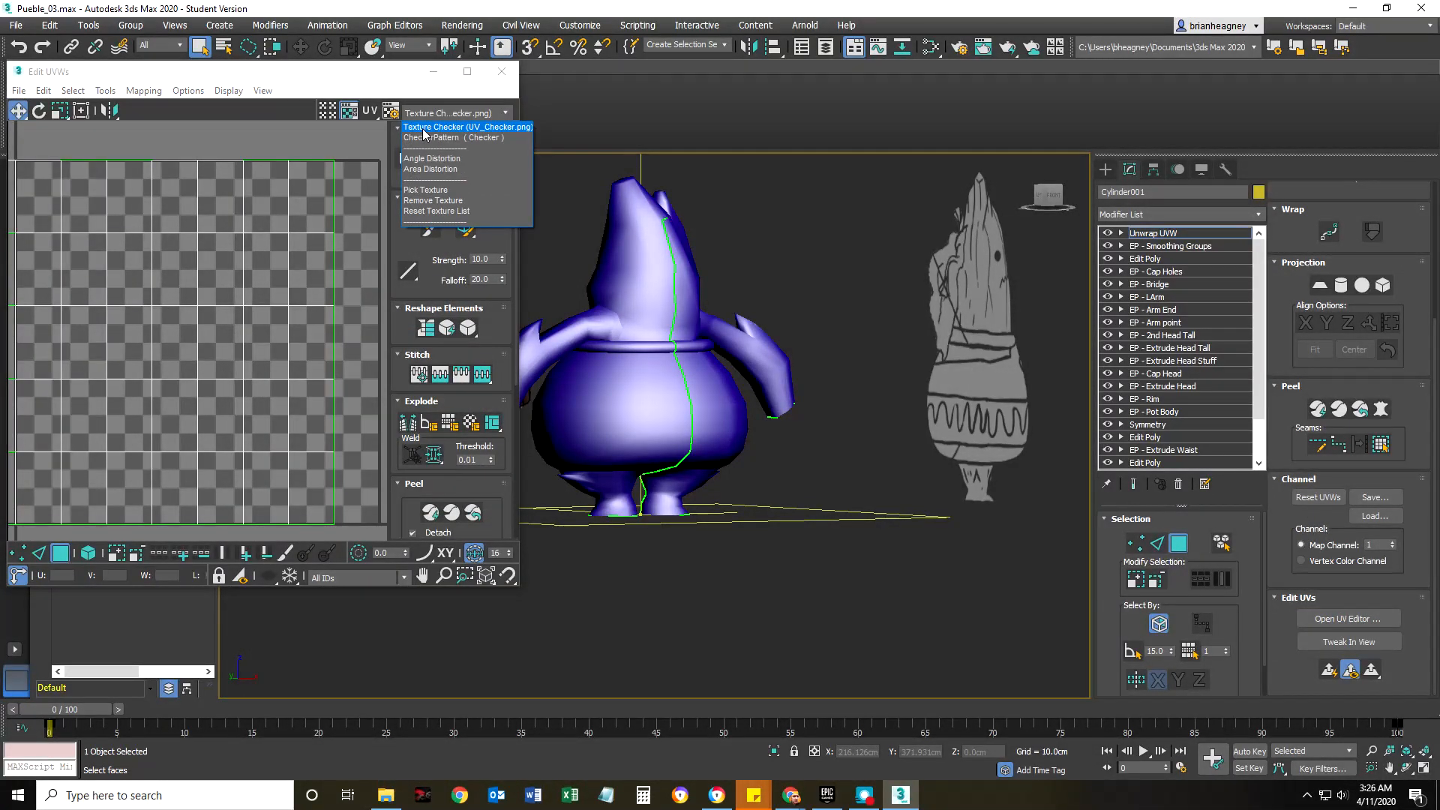
pyautogui.click(450, 132)
# - Examine how the checker texture stretches and mirrors across the character's body, legs and feet
pyautogui.moveTo(815, 426)
pyautogui.keyDown('alt'); pyautogui.mouseDown(button='middle')
pyautogui.moveTo(704, 495)
pyautogui.moveTo(515, 426)
pyautogui.moveTo(952, 457)
pyautogui.moveTo(769, 471)
pyautogui.moveTo(675, 421)
pyautogui.moveTo(659, 475)
pyautogui.moveTo(765, 459)
pyautogui.moveTo(641, 415)
pyautogui.mouseUp(button='middle'); pyautogui.keyUp('alt')
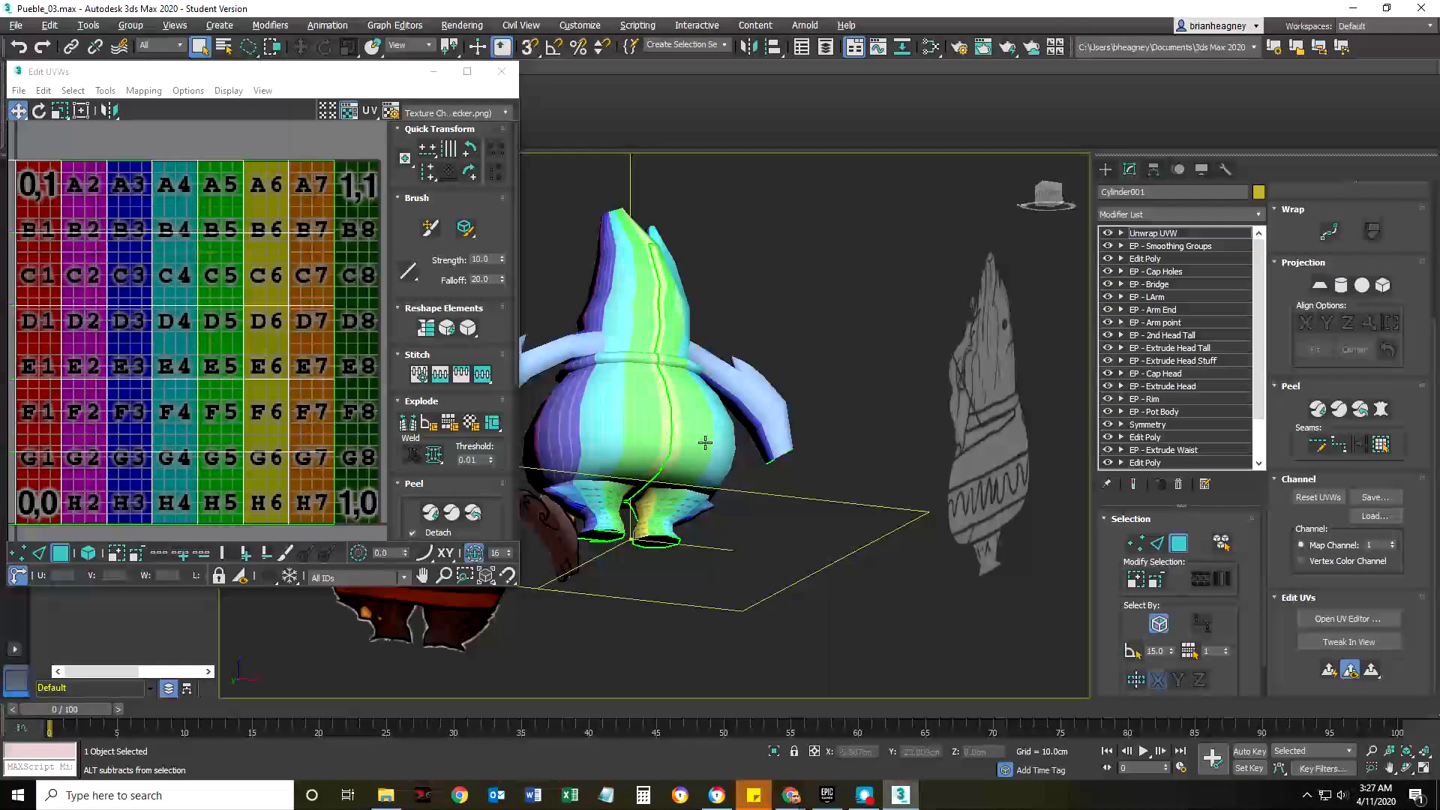
pyautogui.scroll(3, 626, 418)
pyautogui.keyDown('alt'); pyautogui.moveTo(803, 462); pyautogui.dragTo(675, 540, button='middle'); pyautogui.keyUp('alt')
pyautogui.scroll(3, 606, 558)
pyautogui.scroll(-5, 606, 558)
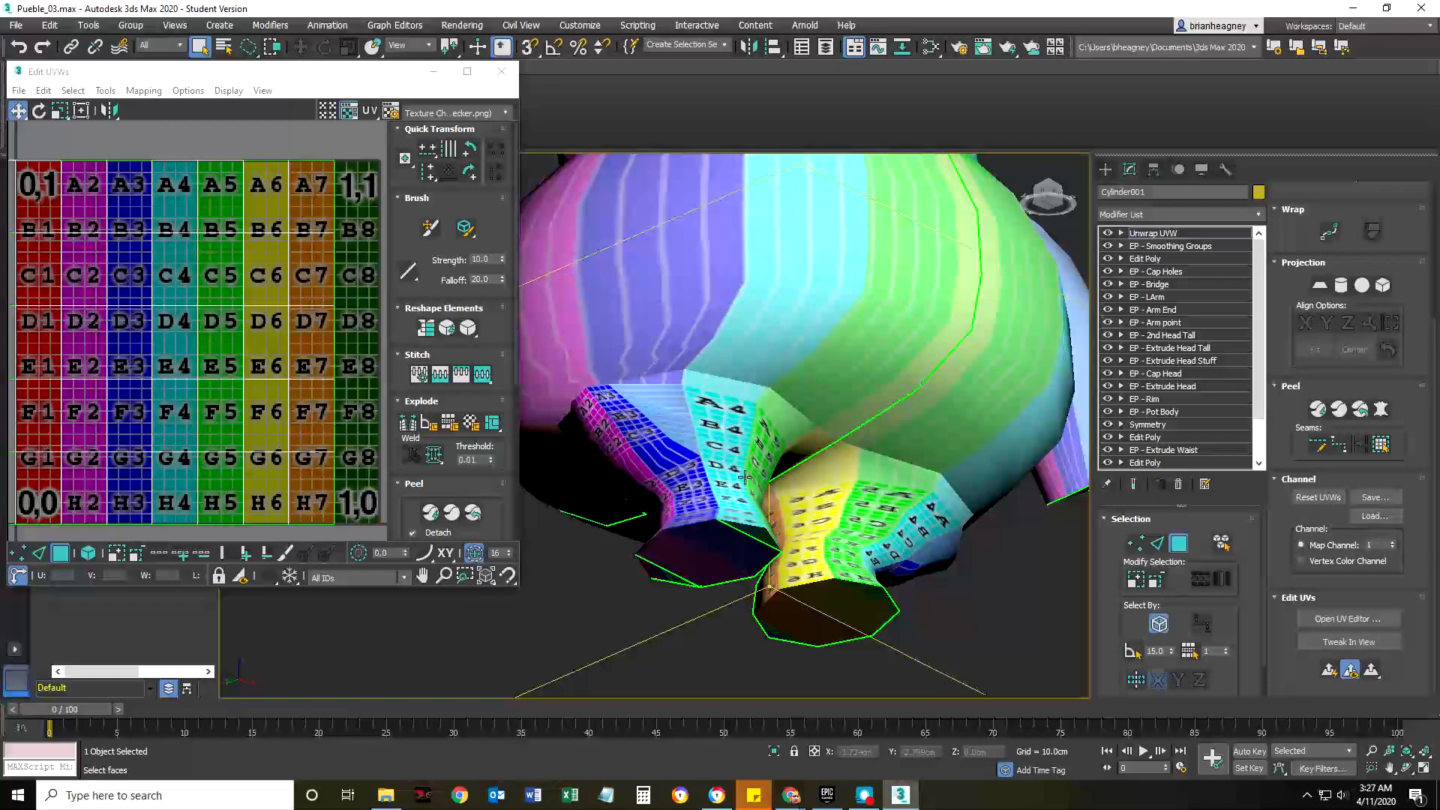
pyautogui.scroll(4, 753, 465)
pyautogui.keyDown('alt'); pyautogui.moveTo(753, 465); pyautogui.dragTo(703, 476, button='middle'); pyautogui.keyUp('alt')
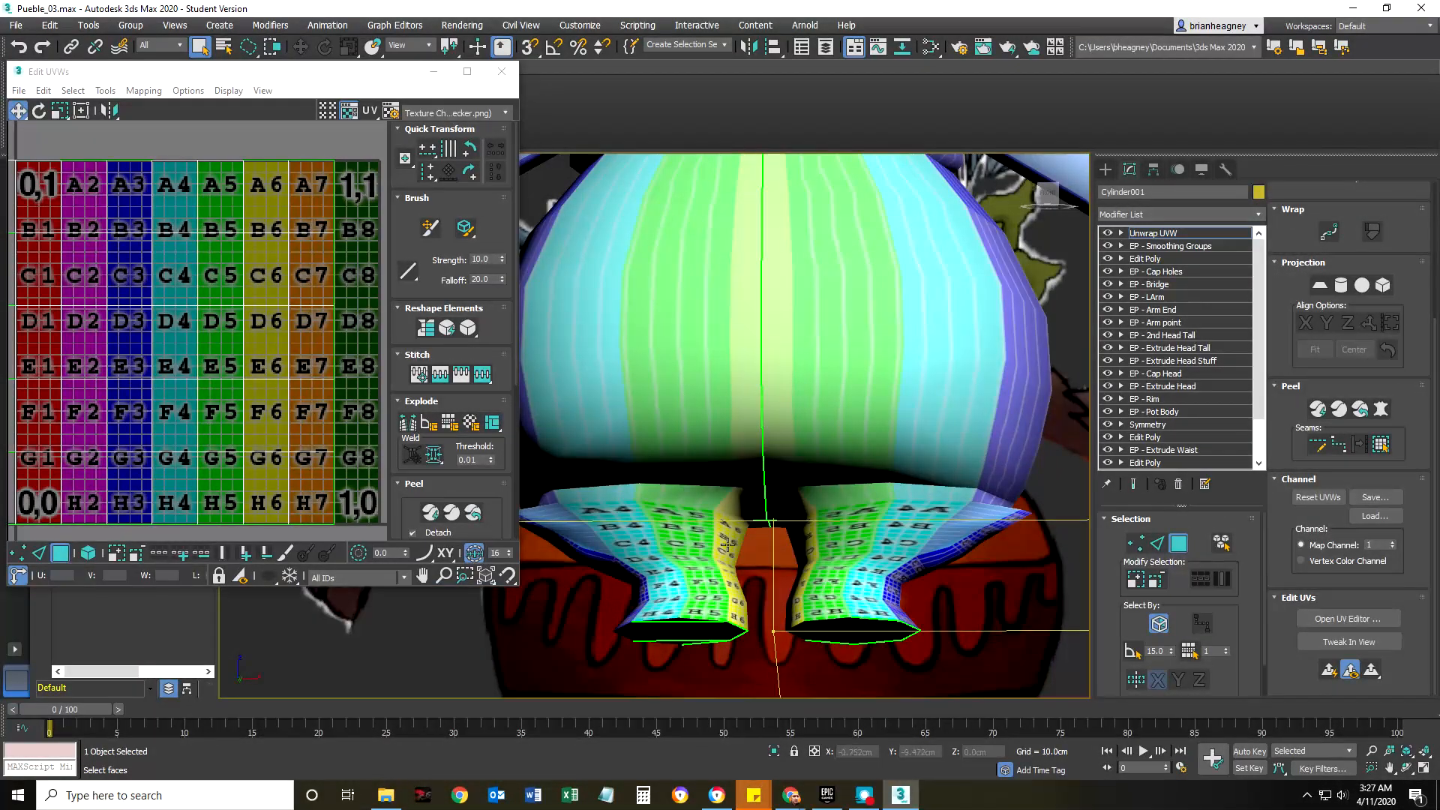
pyautogui.scroll(2, 717, 574)
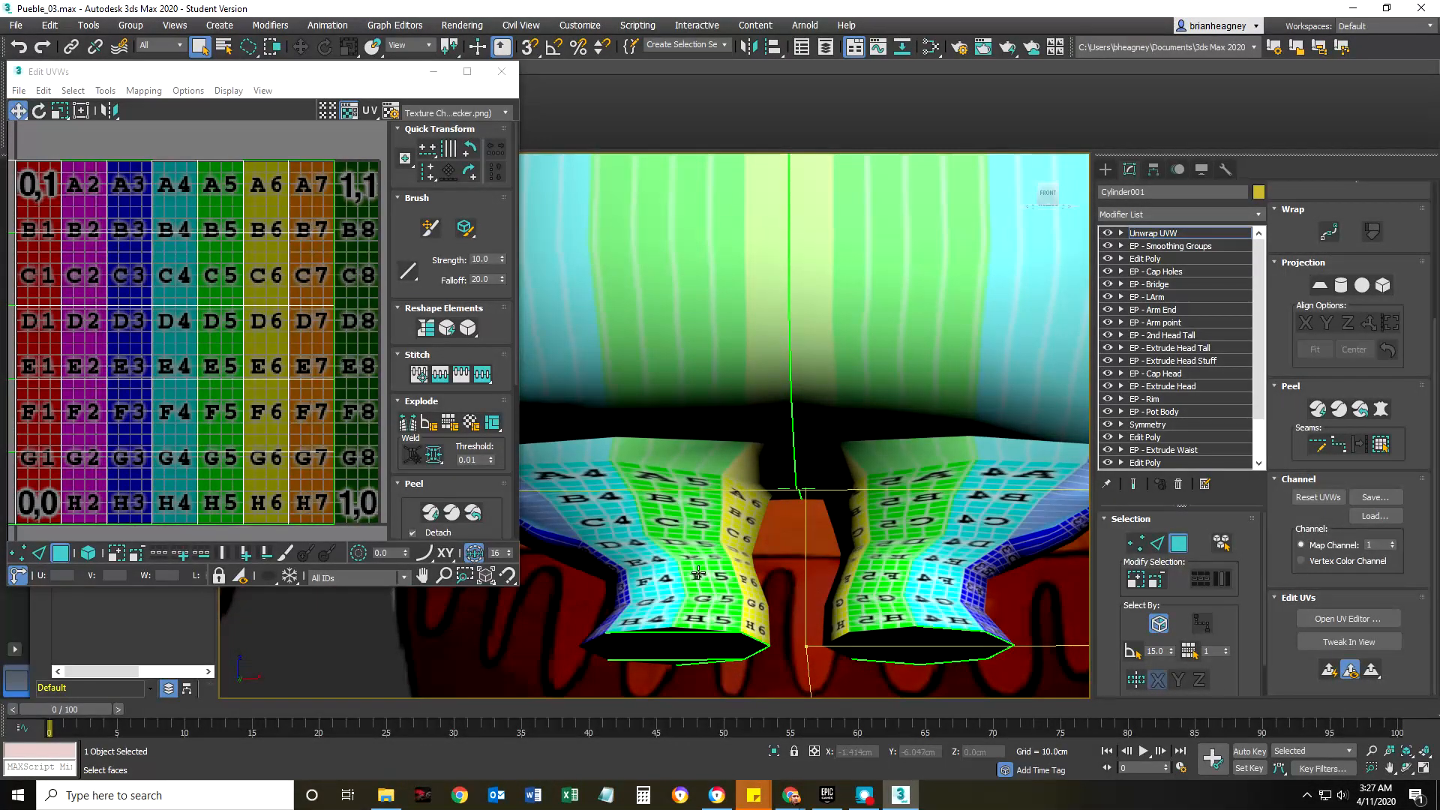
pyautogui.scroll(2, 664, 553)
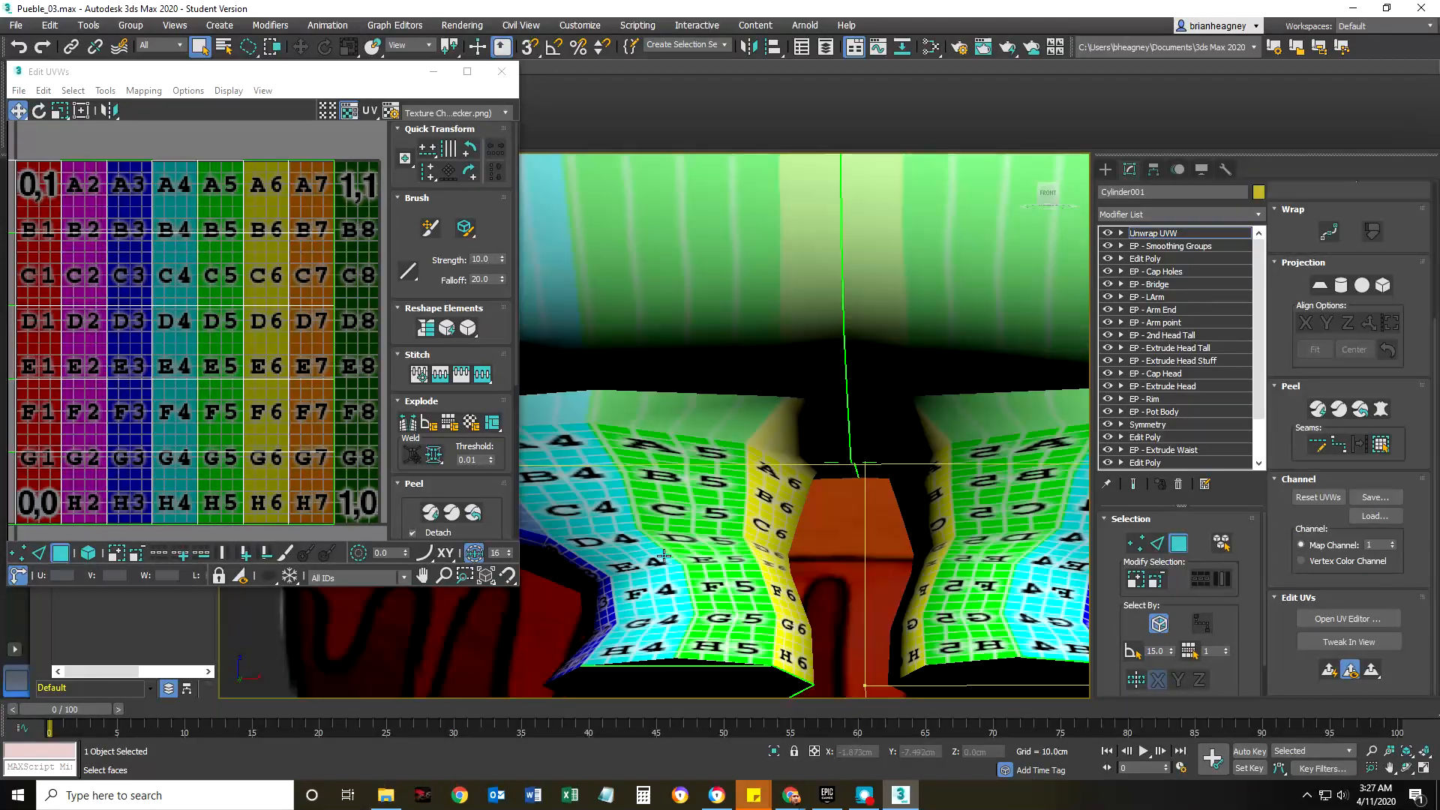
pyautogui.scroll(-5, 688, 500)
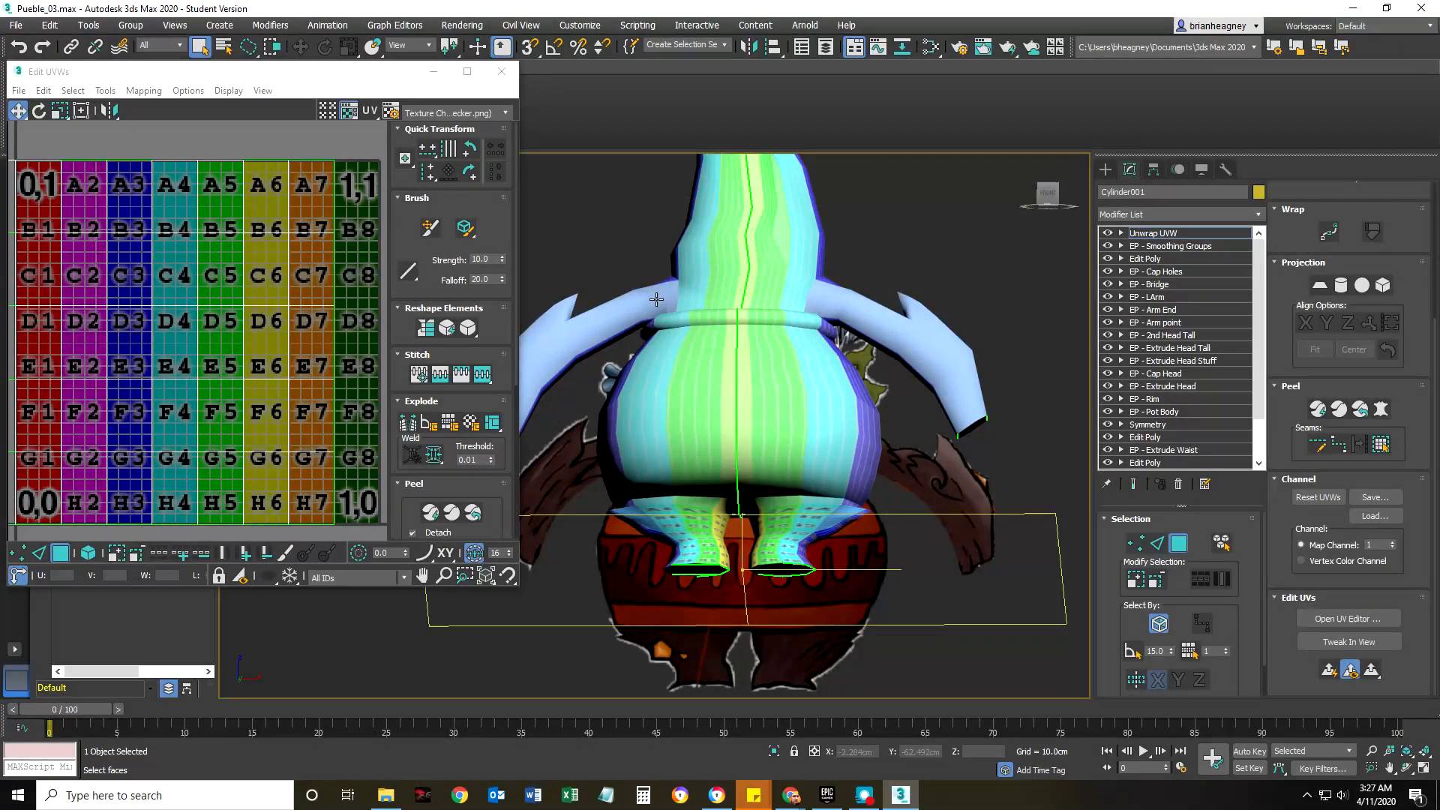
pyautogui.scroll(-4, 668, 294)
pyautogui.scroll(7, 747, 348)
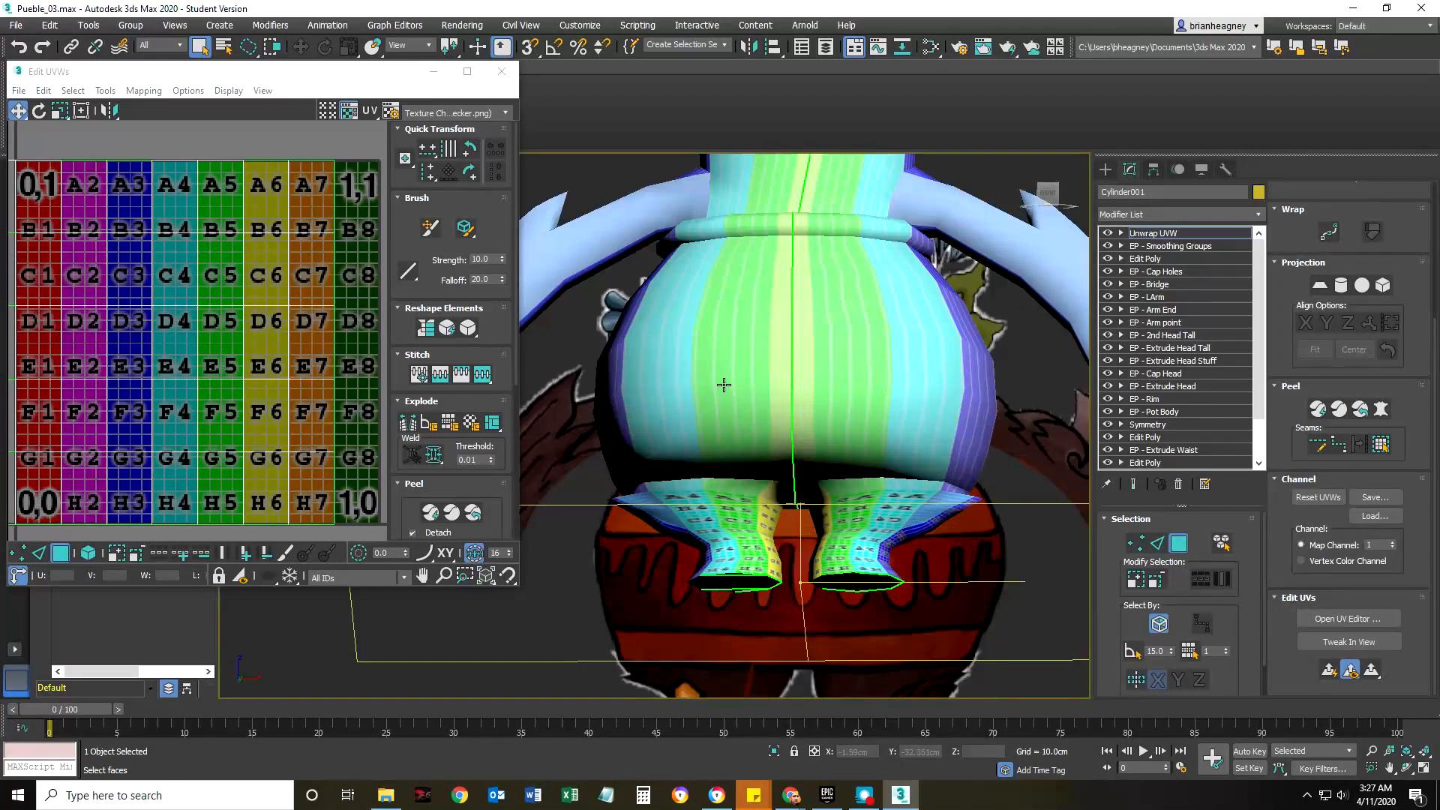
pyautogui.scroll(-6, 726, 368)
pyautogui.keyDown('alt'); pyautogui.moveTo(726, 368); pyautogui.dragTo(516, 505, button='middle'); pyautogui.keyUp('alt')
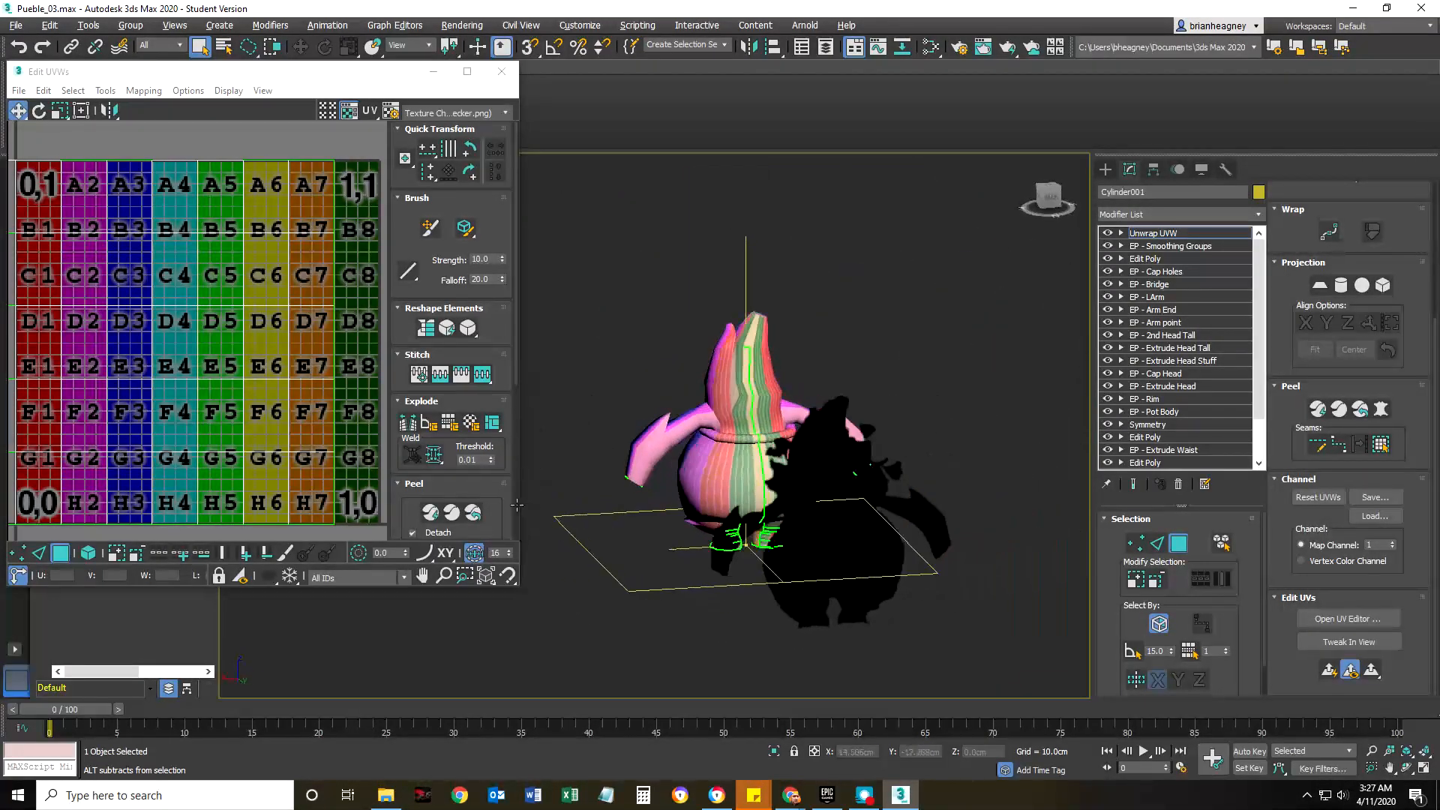
pyautogui.scroll(-5, 225, 442)
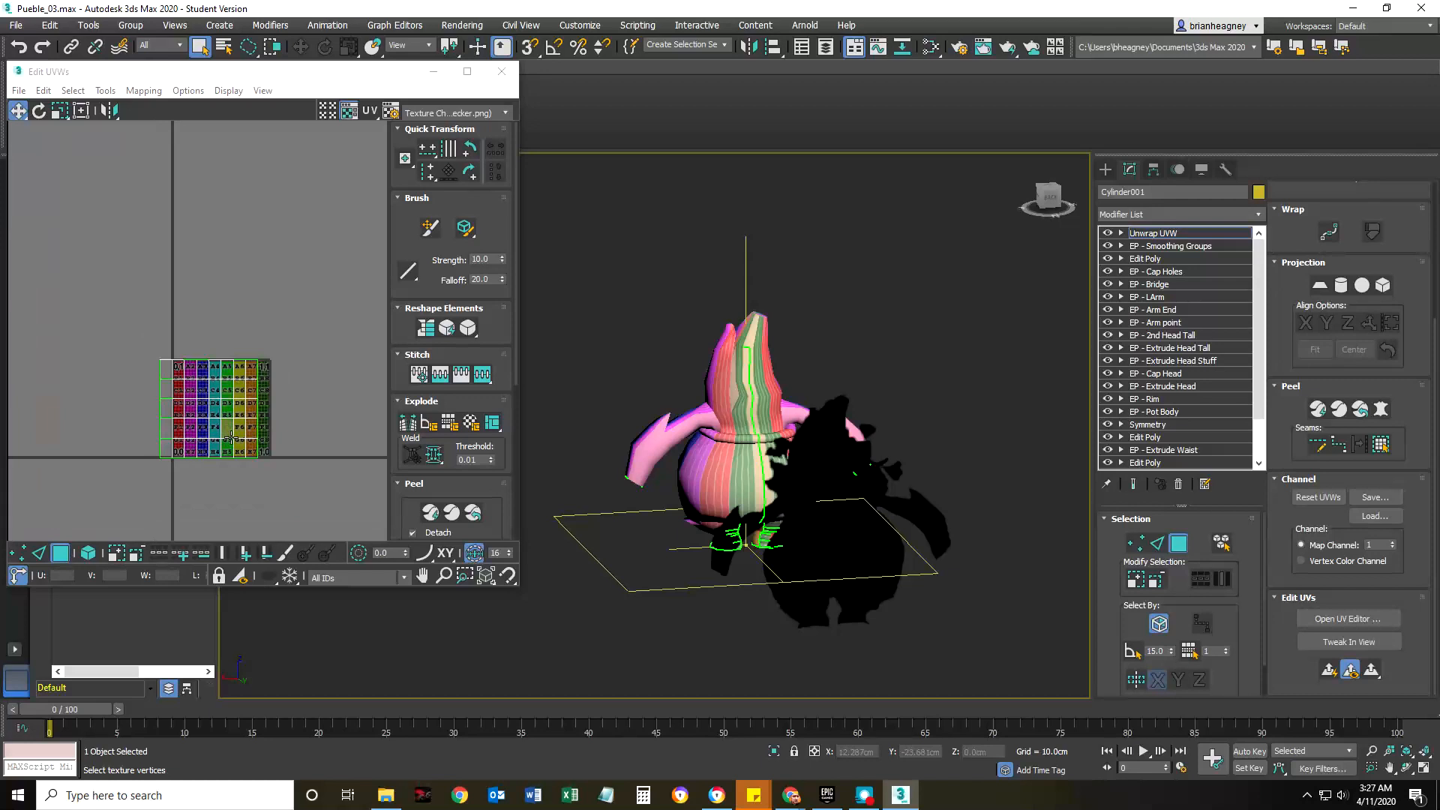
pyautogui.keyDown('alt'); pyautogui.moveTo(574, 518); pyautogui.dragTo(991, 539, button='middle'); pyautogui.keyUp('alt')
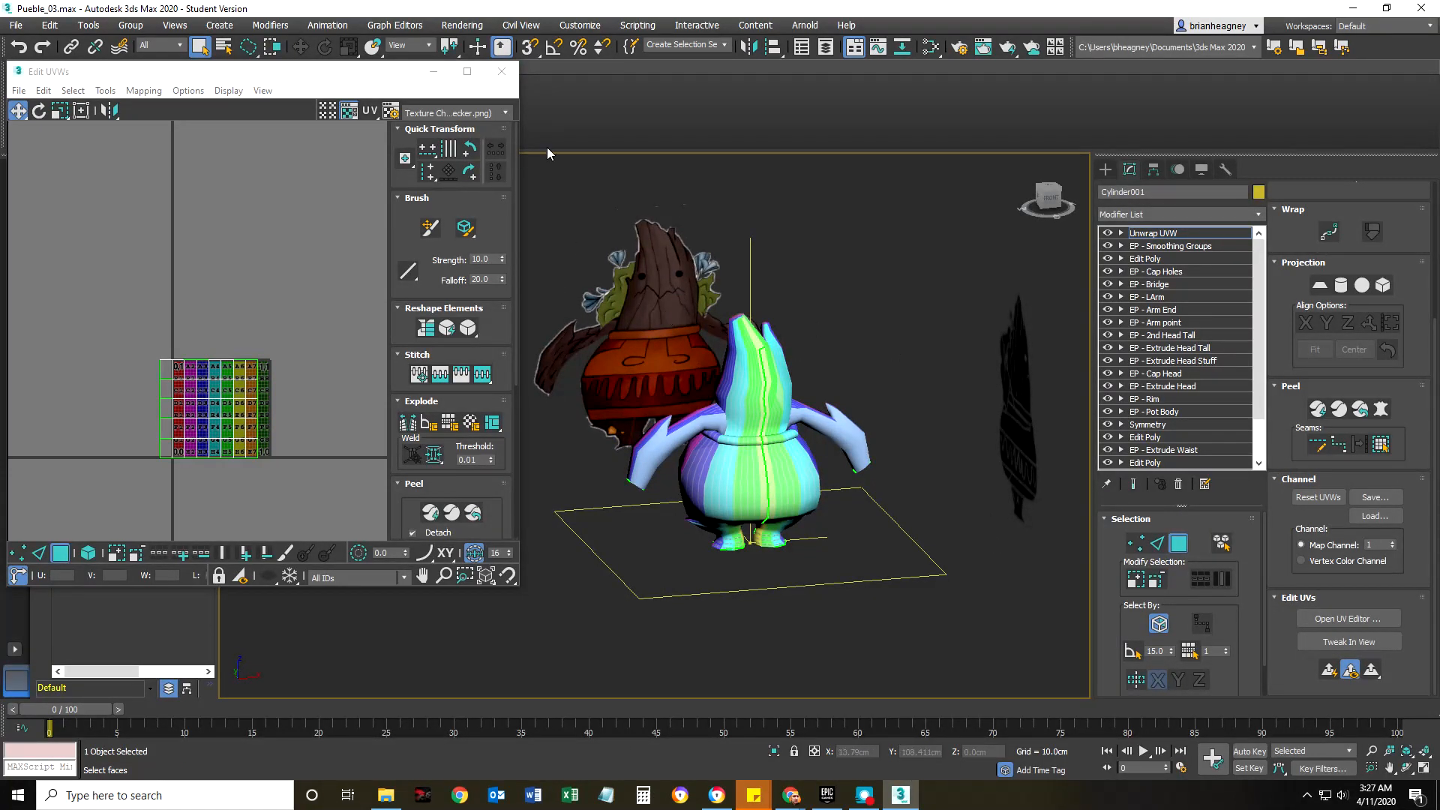
# - Close the UV editor, isolate the character from the reference planes, and reopen the UV editor
pyautogui.click(501, 72)
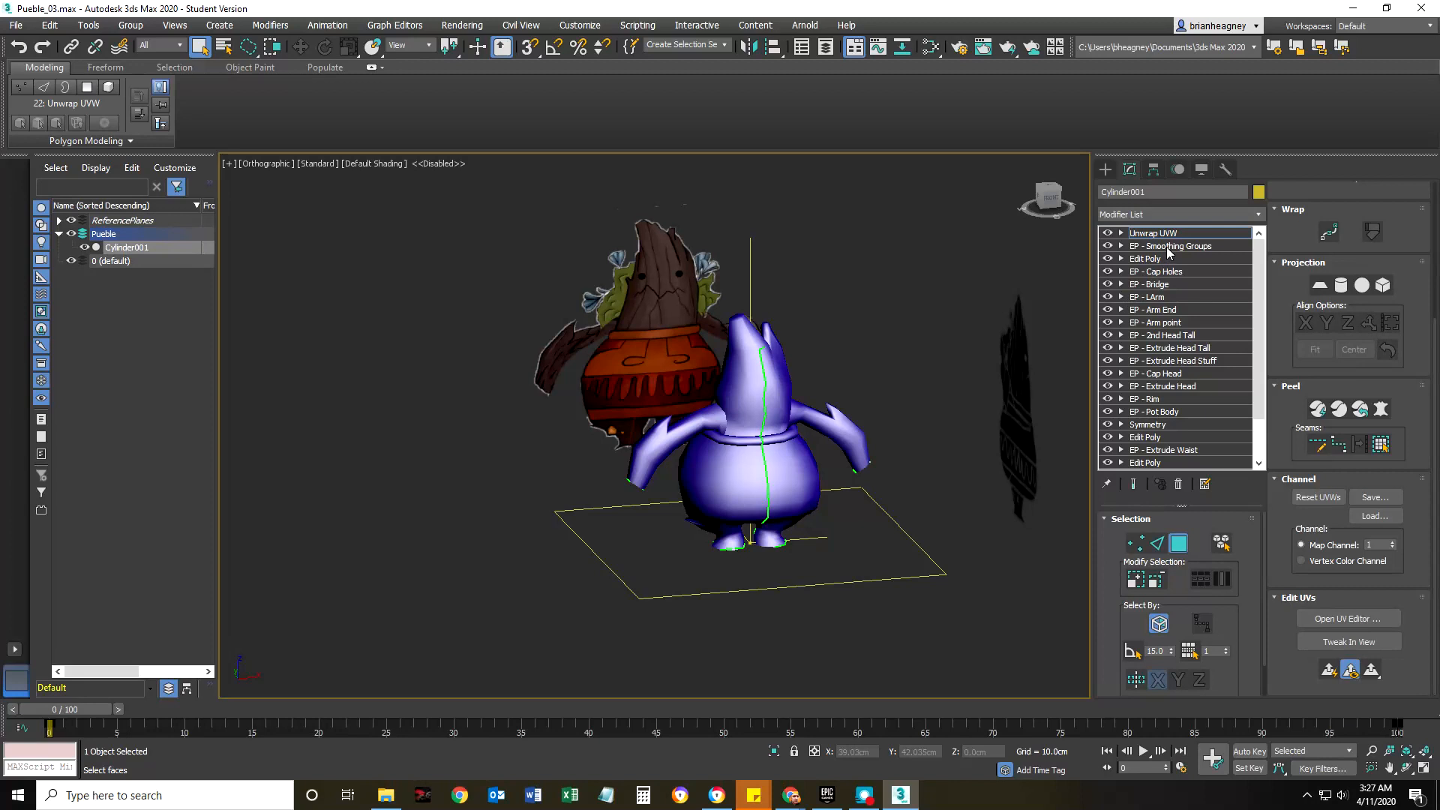
pyautogui.rightClick(762, 434)
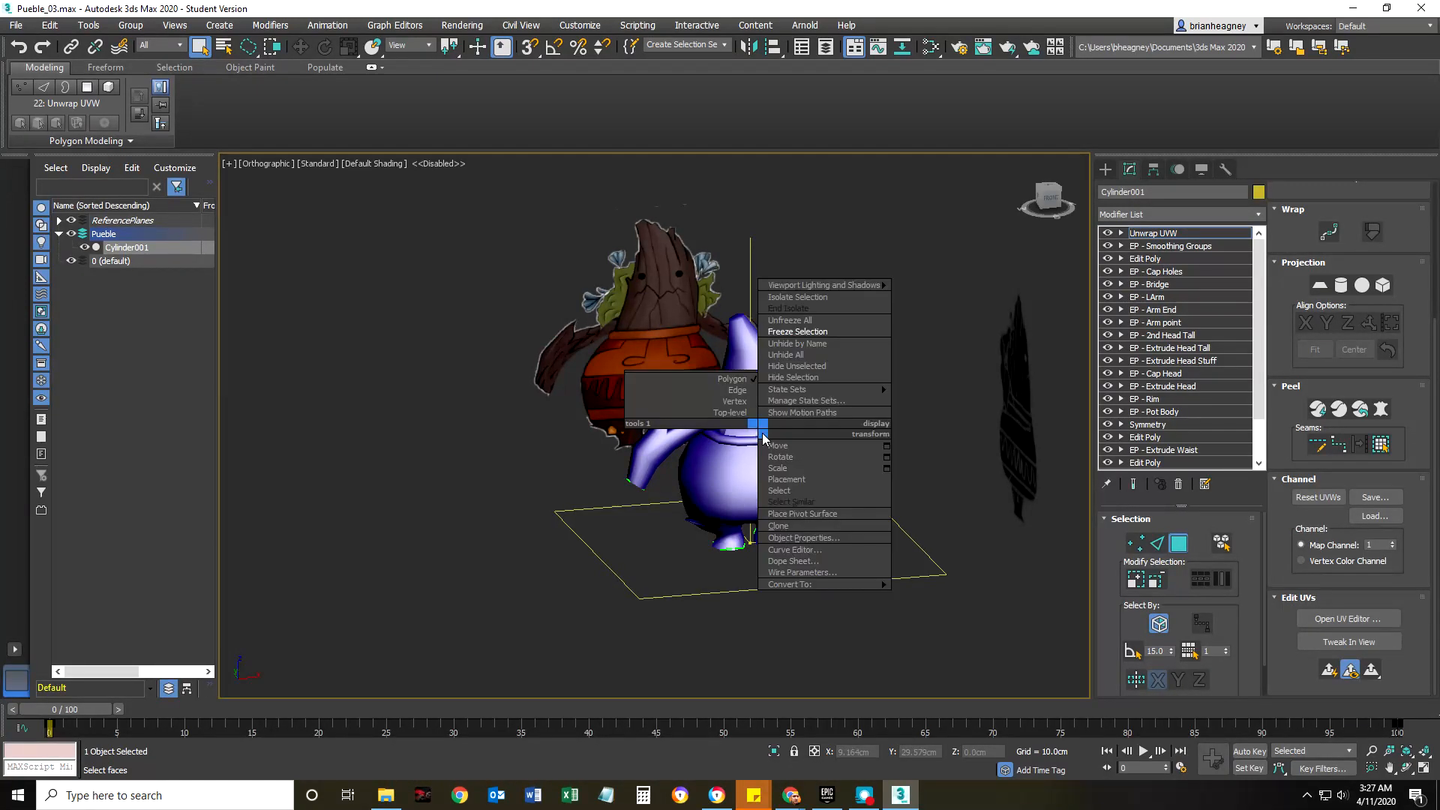
pyautogui.click(793, 298)
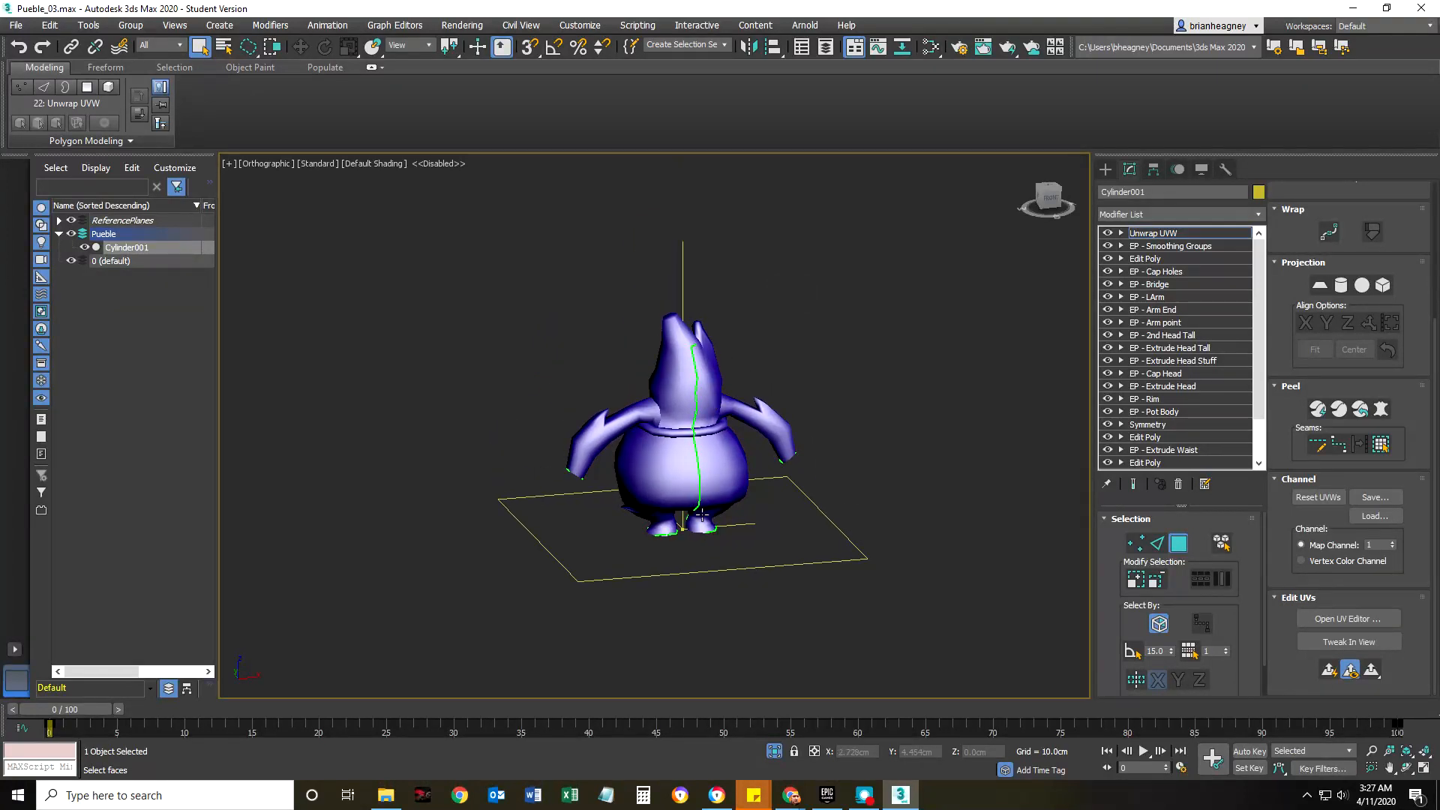
pyautogui.click(1325, 618)
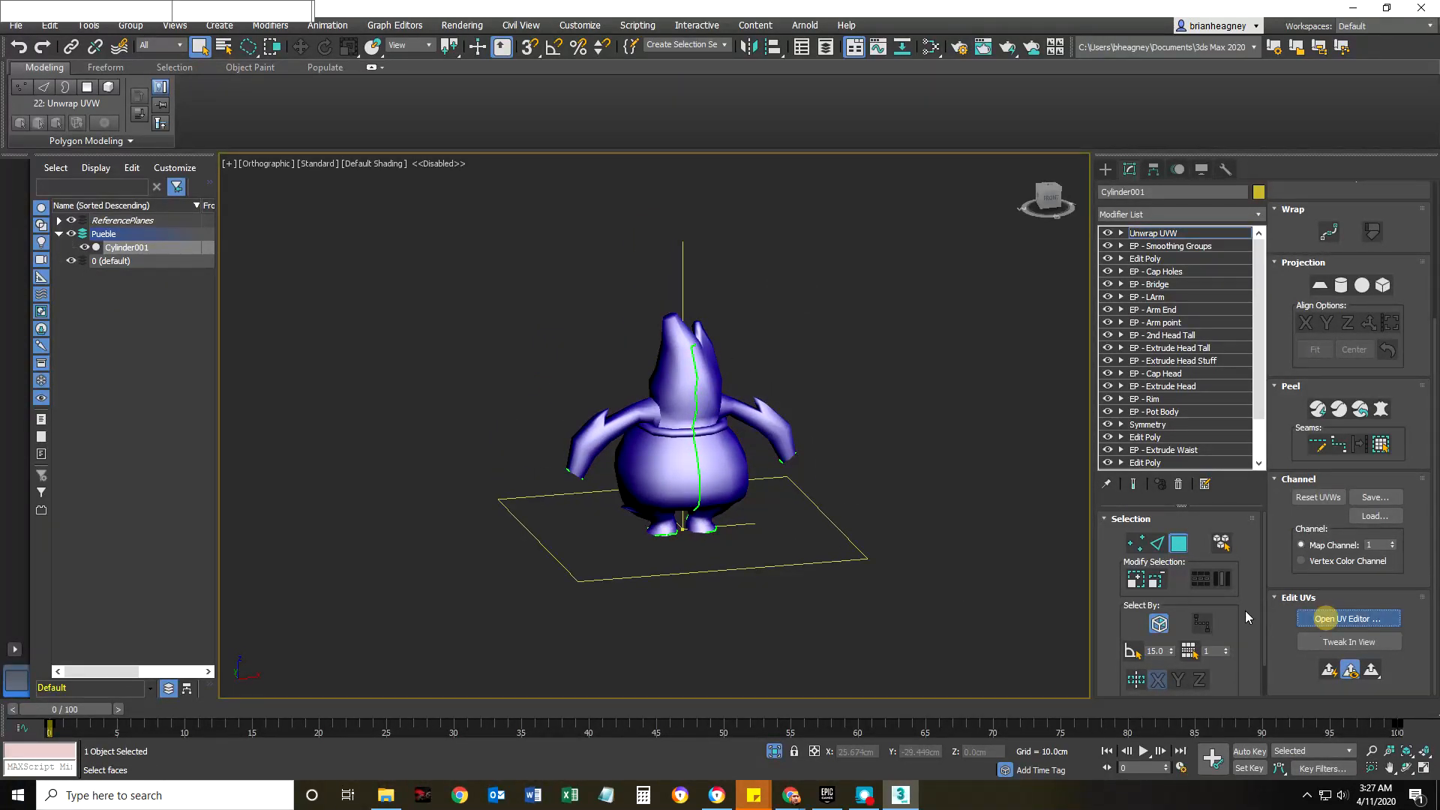
pyautogui.moveTo(296, 388); pyautogui.dragTo(263, 366, button='middle')
# - Select all faces of the character with Ignore Backfacing turned off, and widen the UV editor window
pyautogui.moveTo(643, 466); pyautogui.dragTo(730, 467, button='middle')
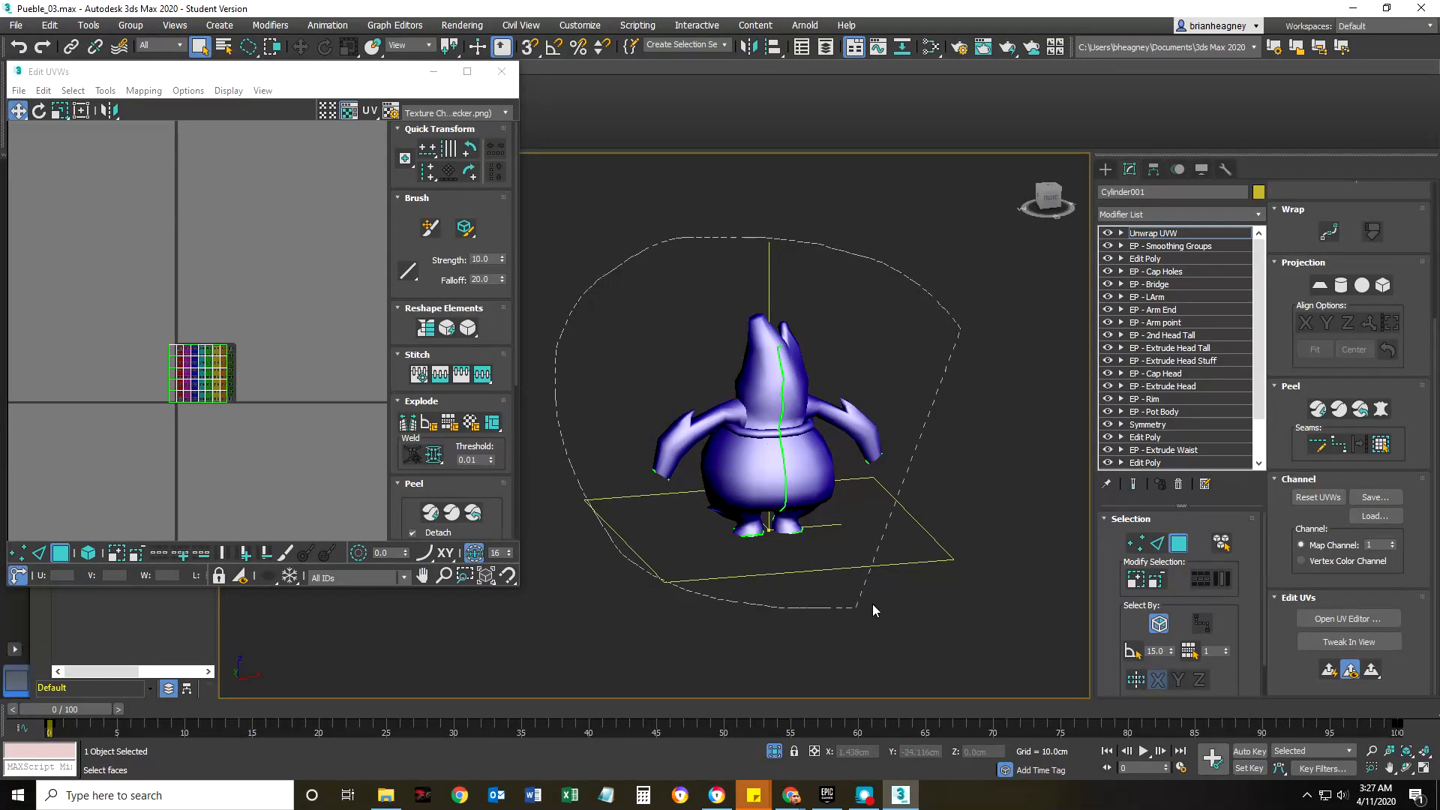
pyautogui.moveTo(948, 345); pyautogui.dragTo(951, 358)
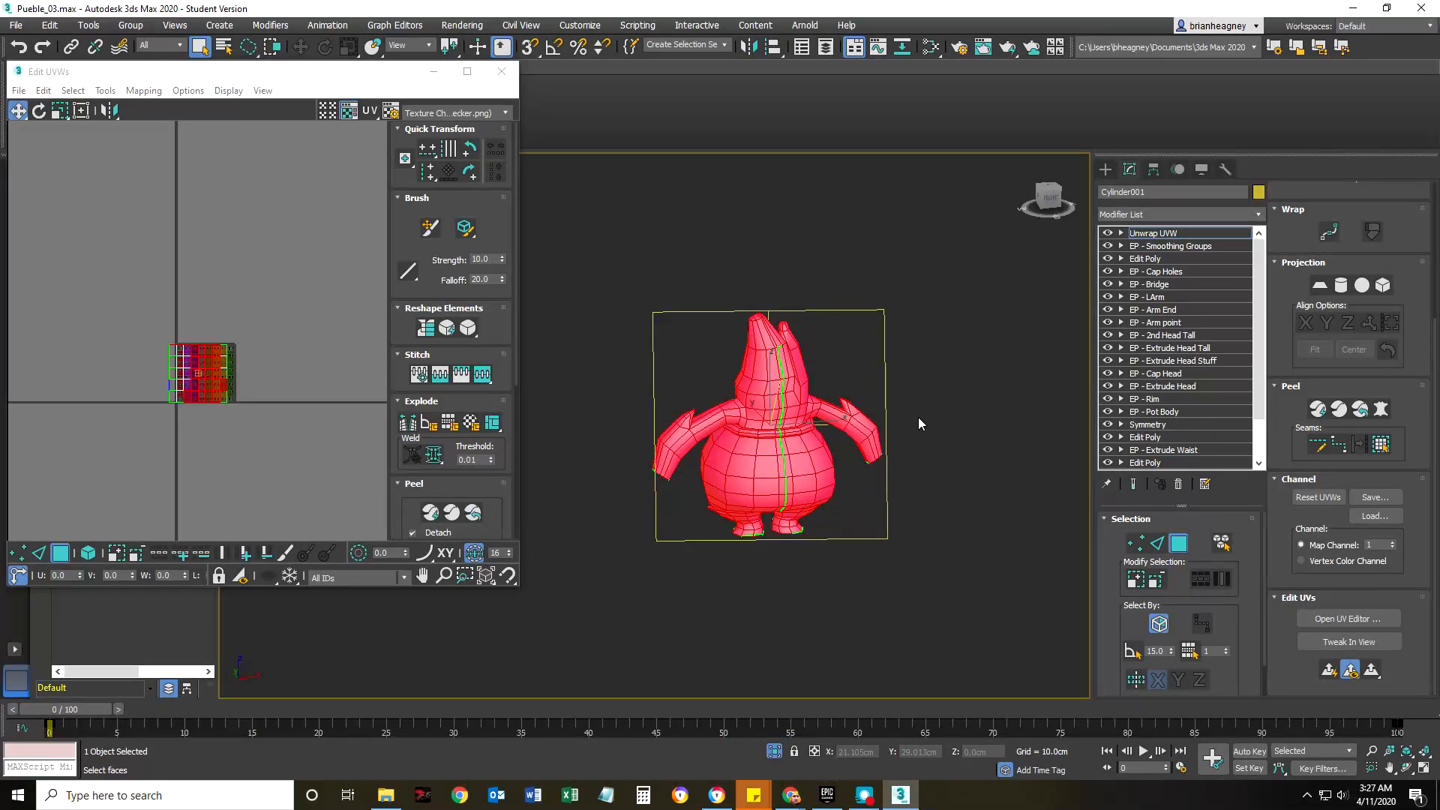
pyautogui.keyDown('alt'); pyautogui.moveTo(961, 405); pyautogui.dragTo(960, 601, button='middle'); pyautogui.keyUp('alt')
pyautogui.click(1159, 626)
pyautogui.moveTo(942, 369)
pyautogui.mouseDown()
pyautogui.moveTo(624, 321)
pyautogui.moveTo(667, 617)
pyautogui.moveTo(757, 630)
pyautogui.mouseUp()
pyautogui.keyDown('alt'); pyautogui.moveTo(738, 516); pyautogui.dragTo(1016, 505, button='middle'); pyautogui.keyUp('alt')
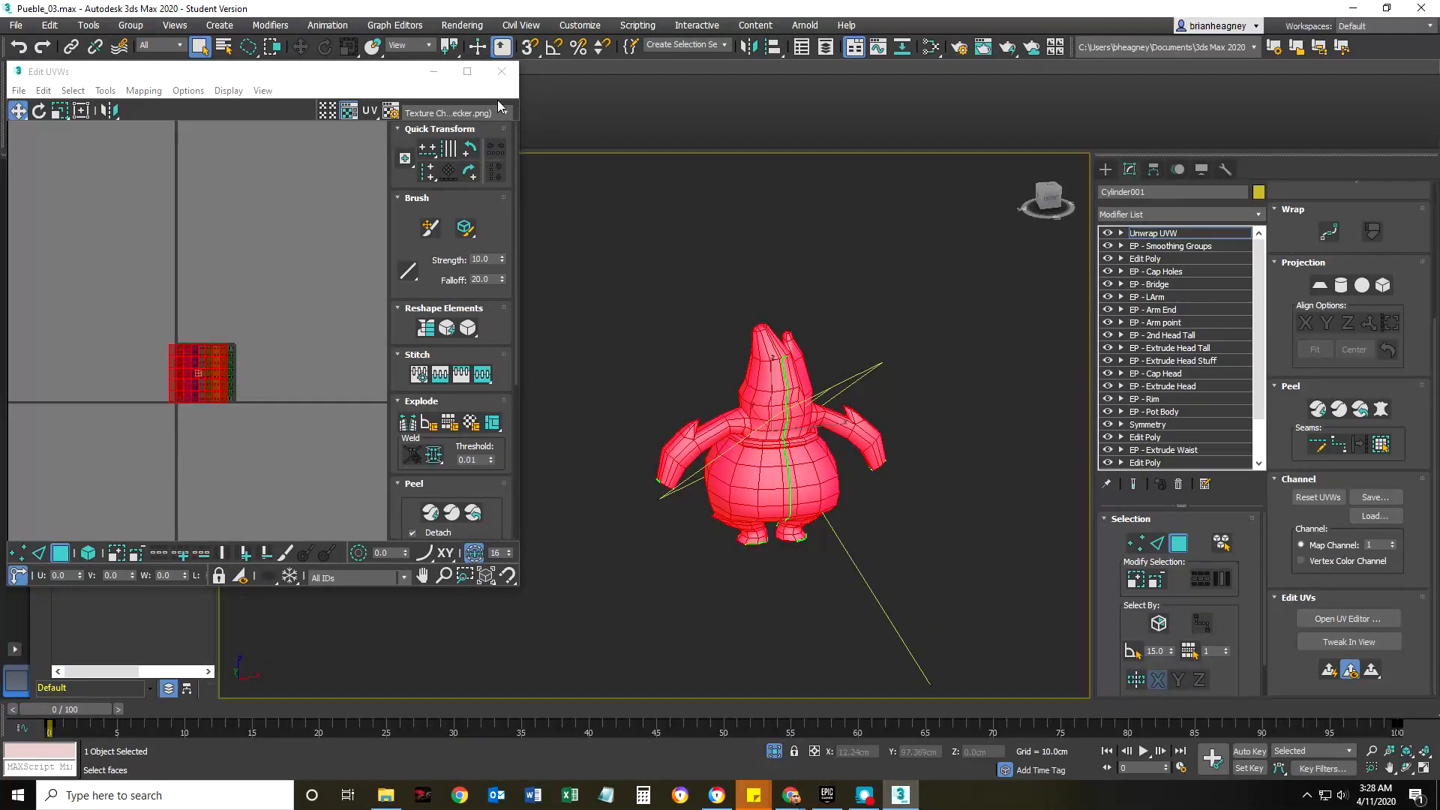
pyautogui.moveTo(524, 105); pyautogui.dragTo(636, 101)
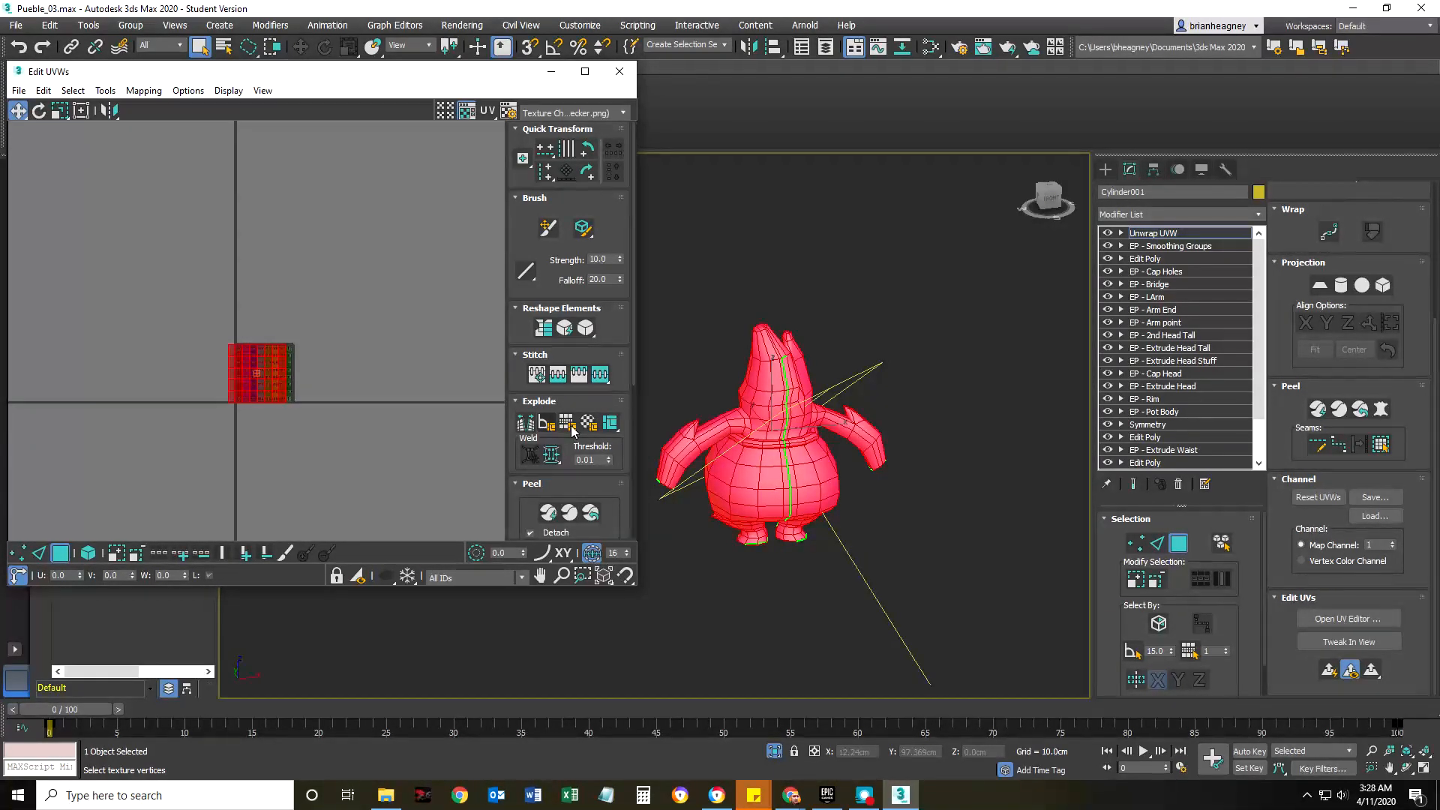
# - Flatten the selected faces by polygon angle and inspect the seams around the pot rim
pyautogui.scroll(5, 821, 465)
pyautogui.keyDown('alt'); pyautogui.moveTo(819, 478); pyautogui.dragTo(796, 482, button='middle'); pyautogui.keyUp('alt')
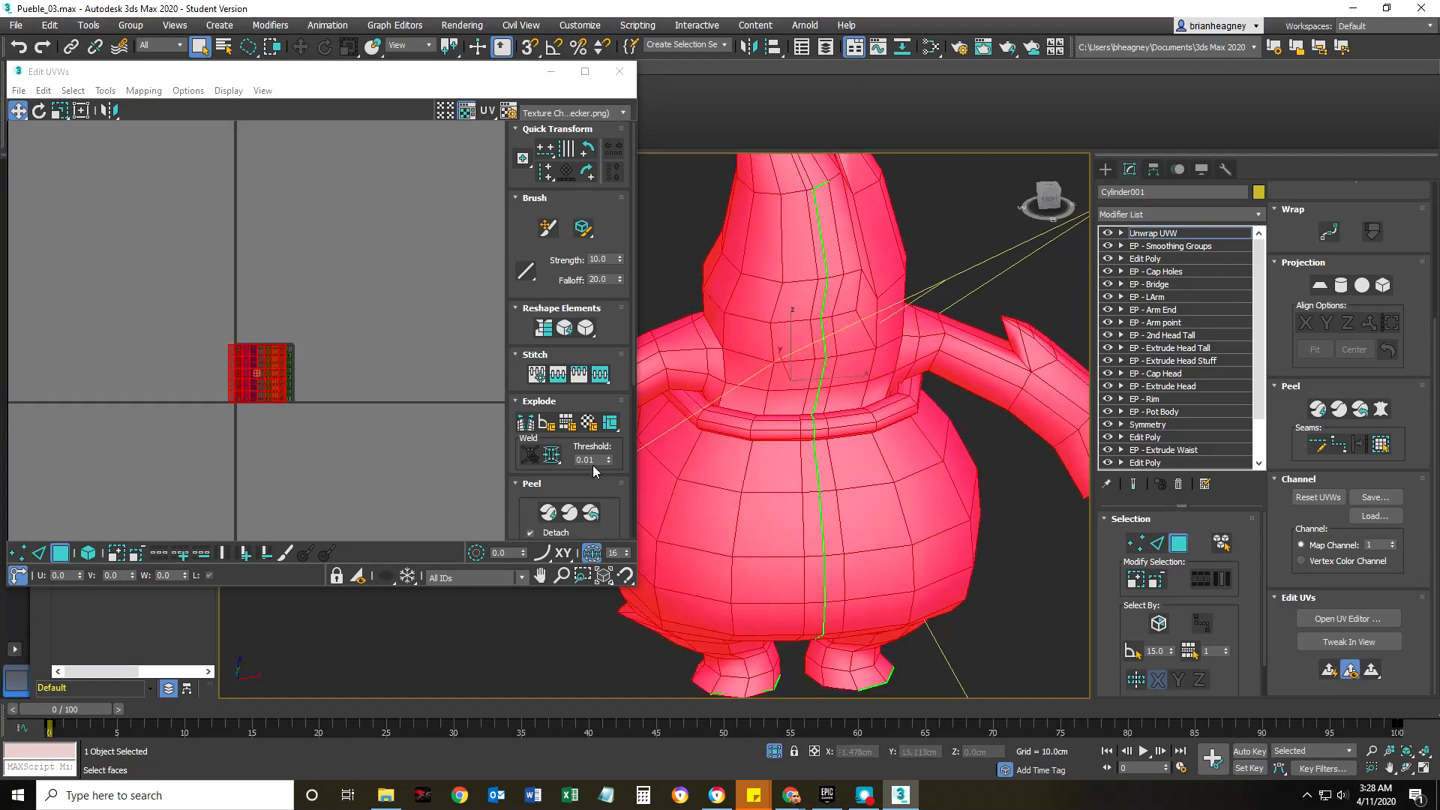
pyautogui.click(545, 424)
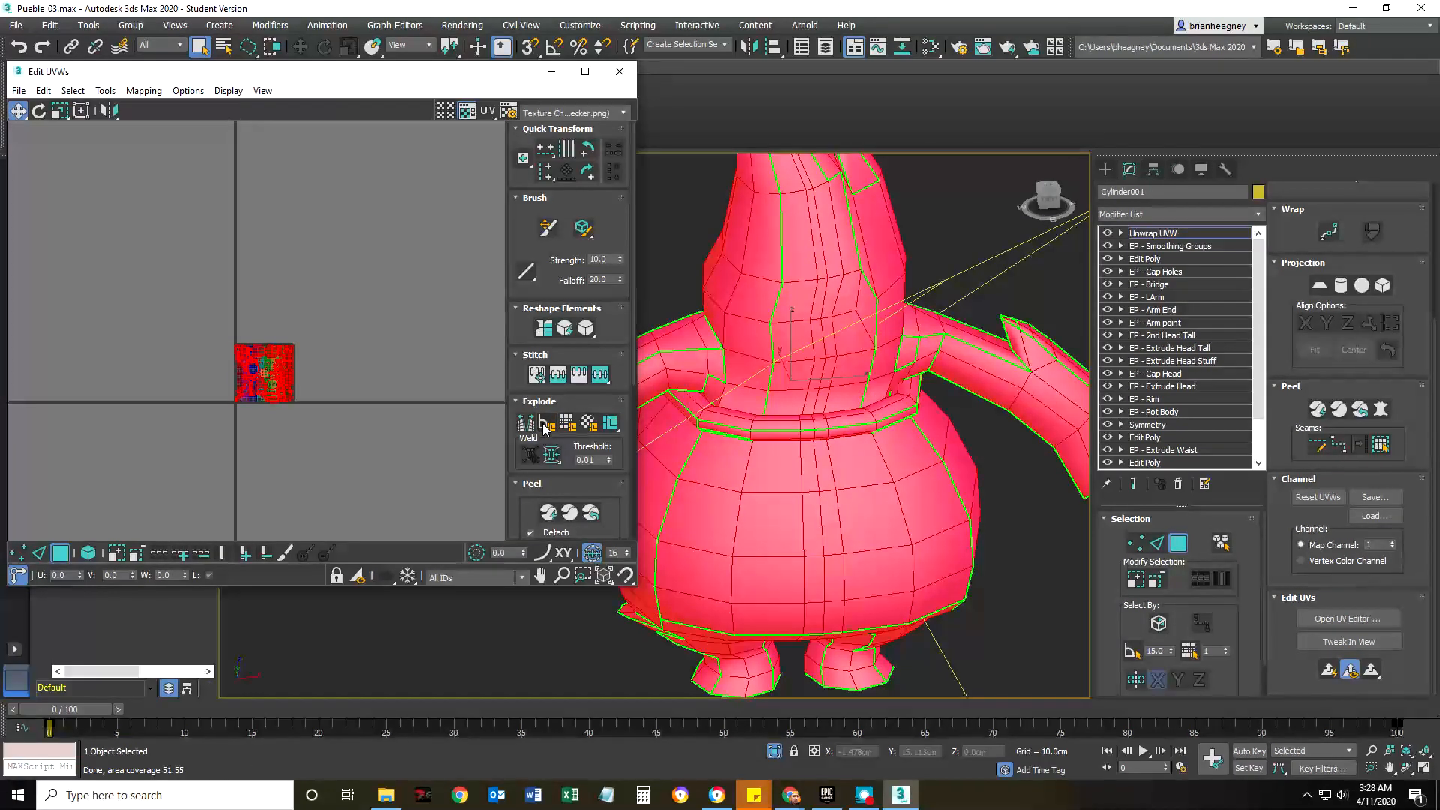
pyautogui.scroll(8, 840, 379)
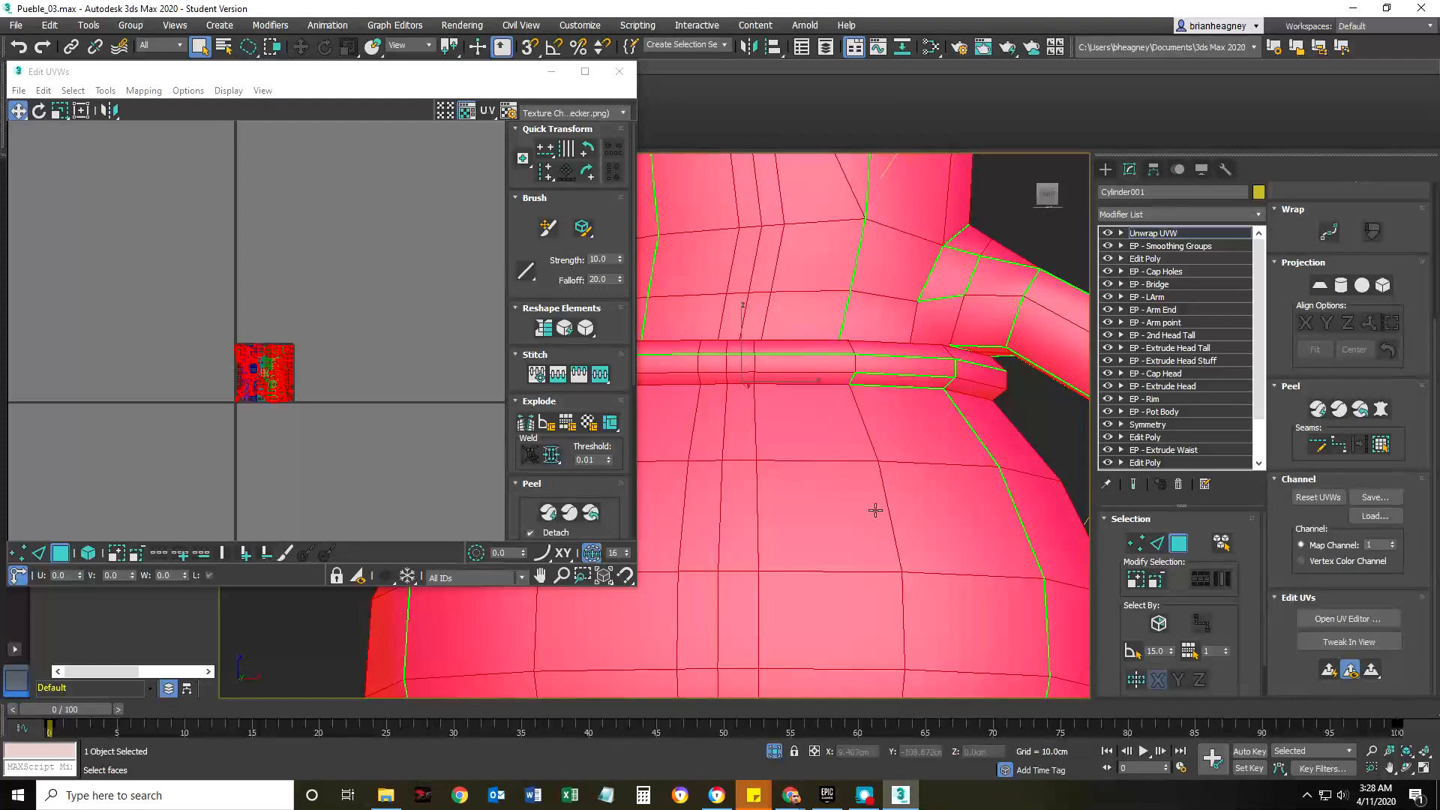
pyautogui.keyDown('alt'); pyautogui.moveTo(754, 418); pyautogui.dragTo(809, 407, button='middle'); pyautogui.keyUp('alt')
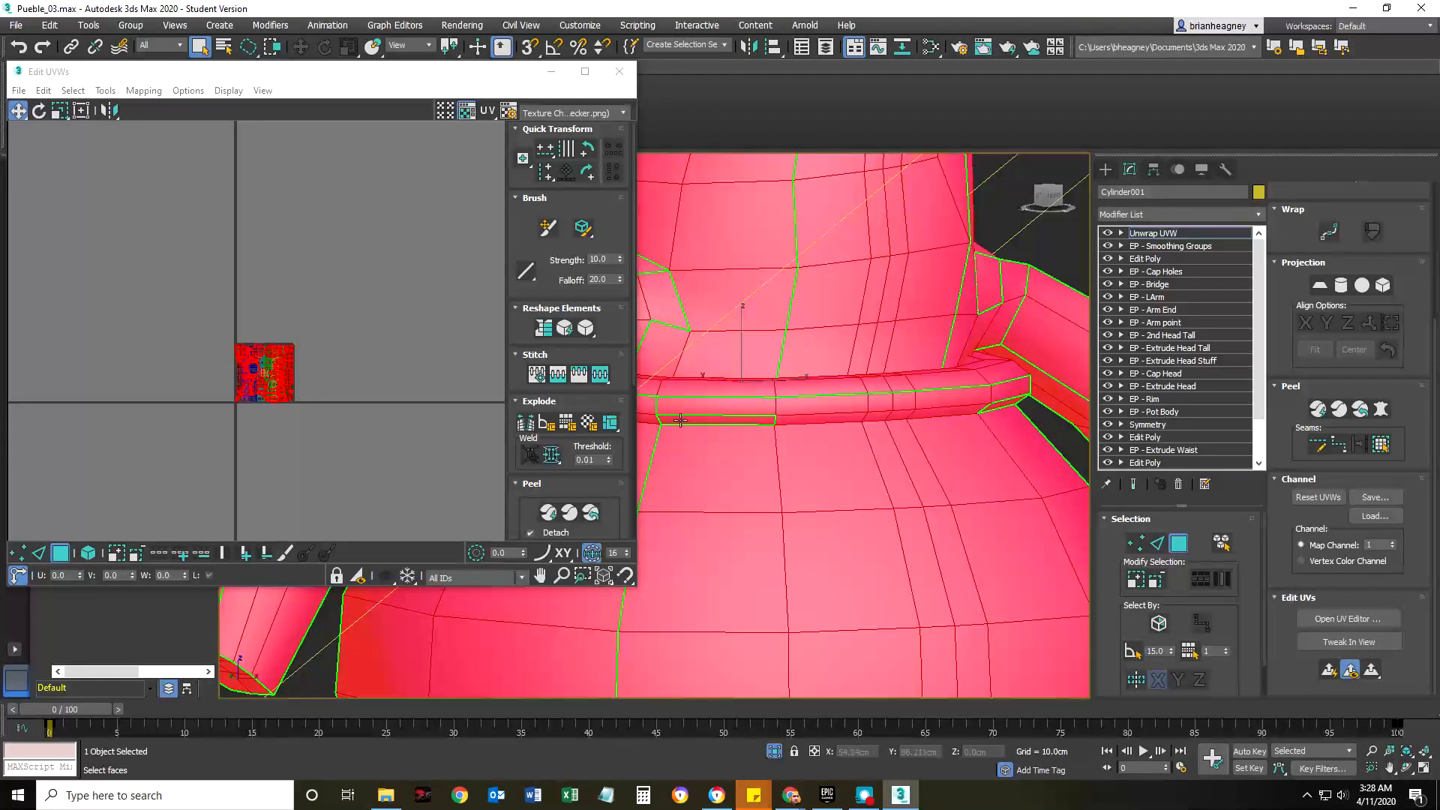
# - Flatten the selected faces by smoothing group, inspect the seams down to the feet, and clear the face selection
pyautogui.click(567, 423)
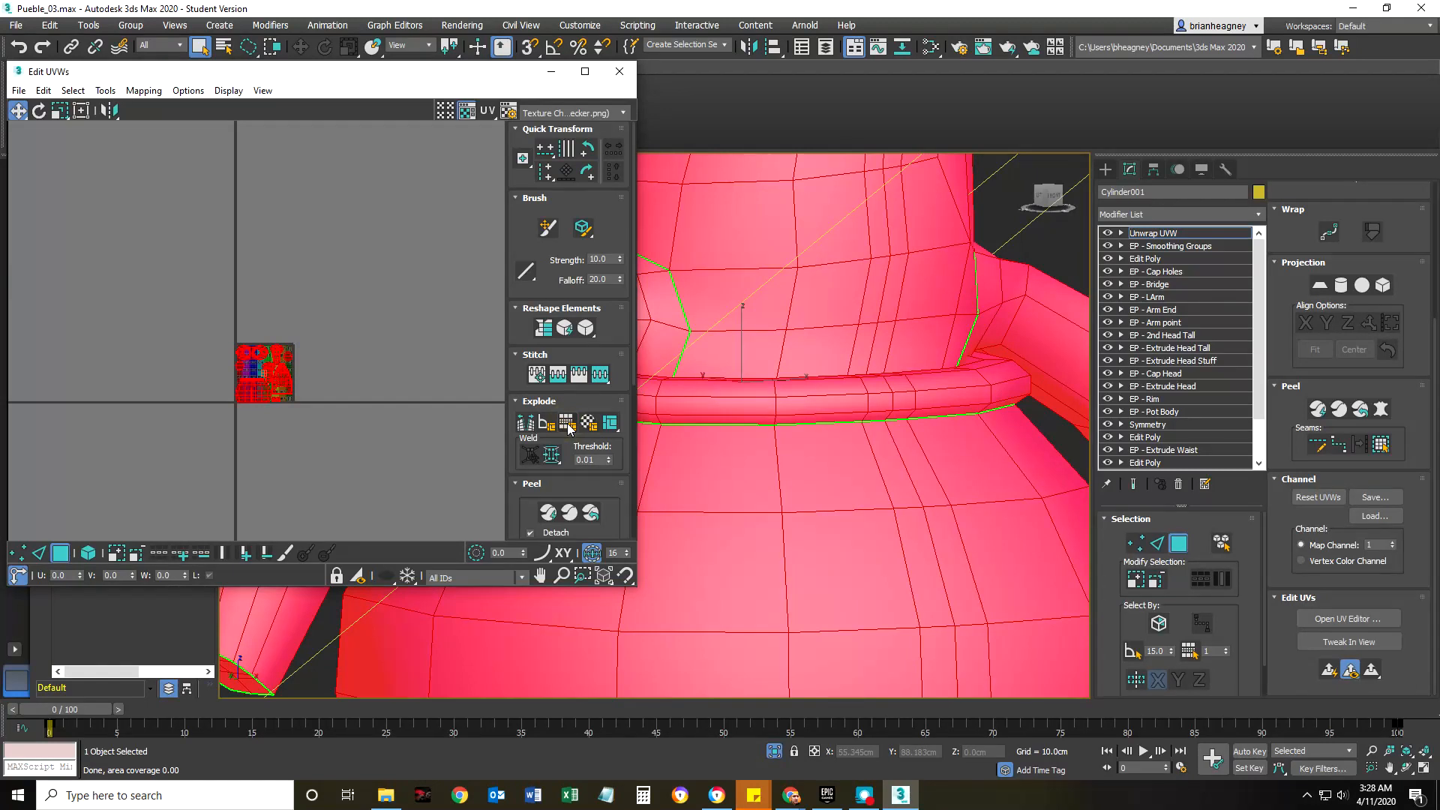
pyautogui.keyDown('alt'); pyautogui.moveTo(741, 441); pyautogui.dragTo(796, 461, button='middle'); pyautogui.keyUp('alt')
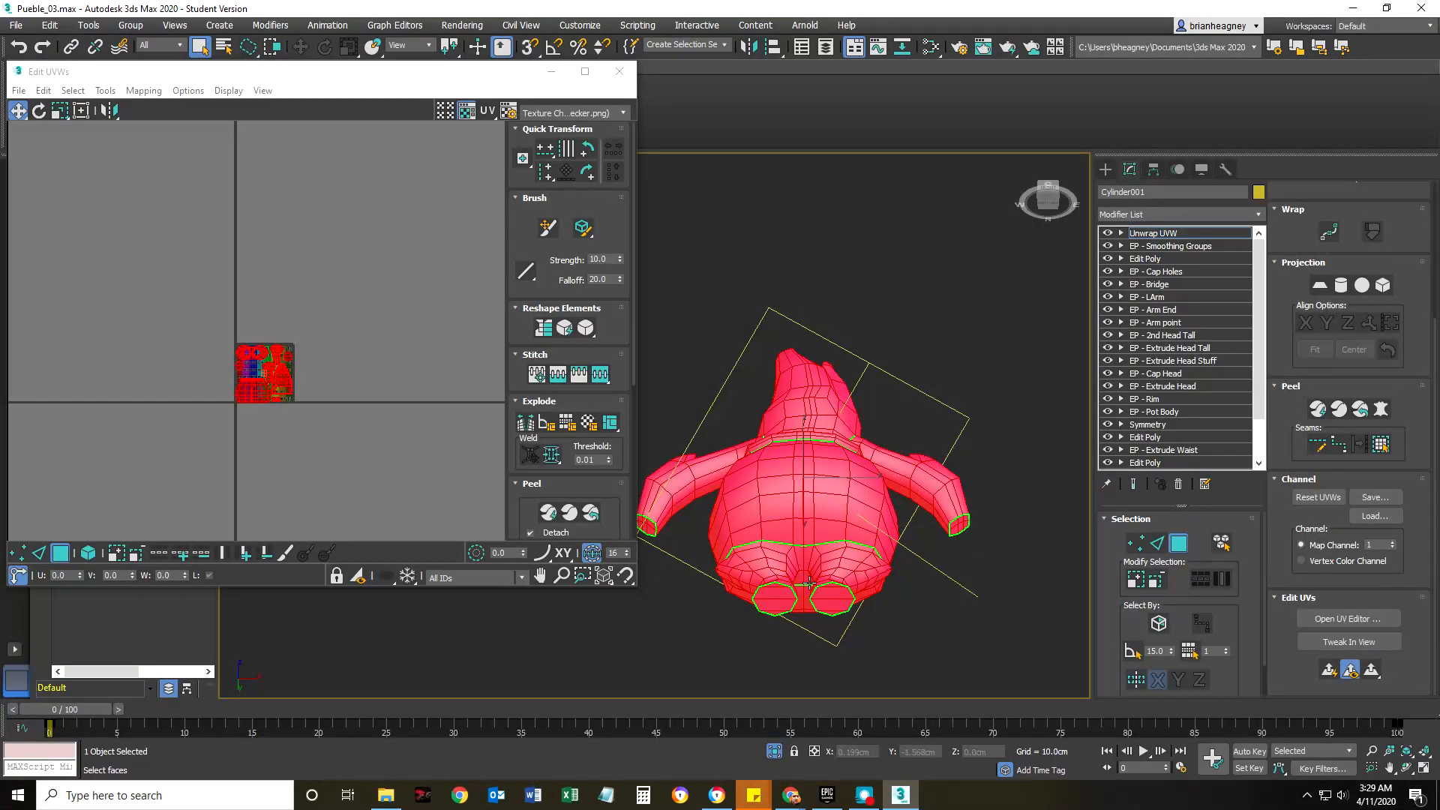
pyautogui.scroll(8, 809, 583)
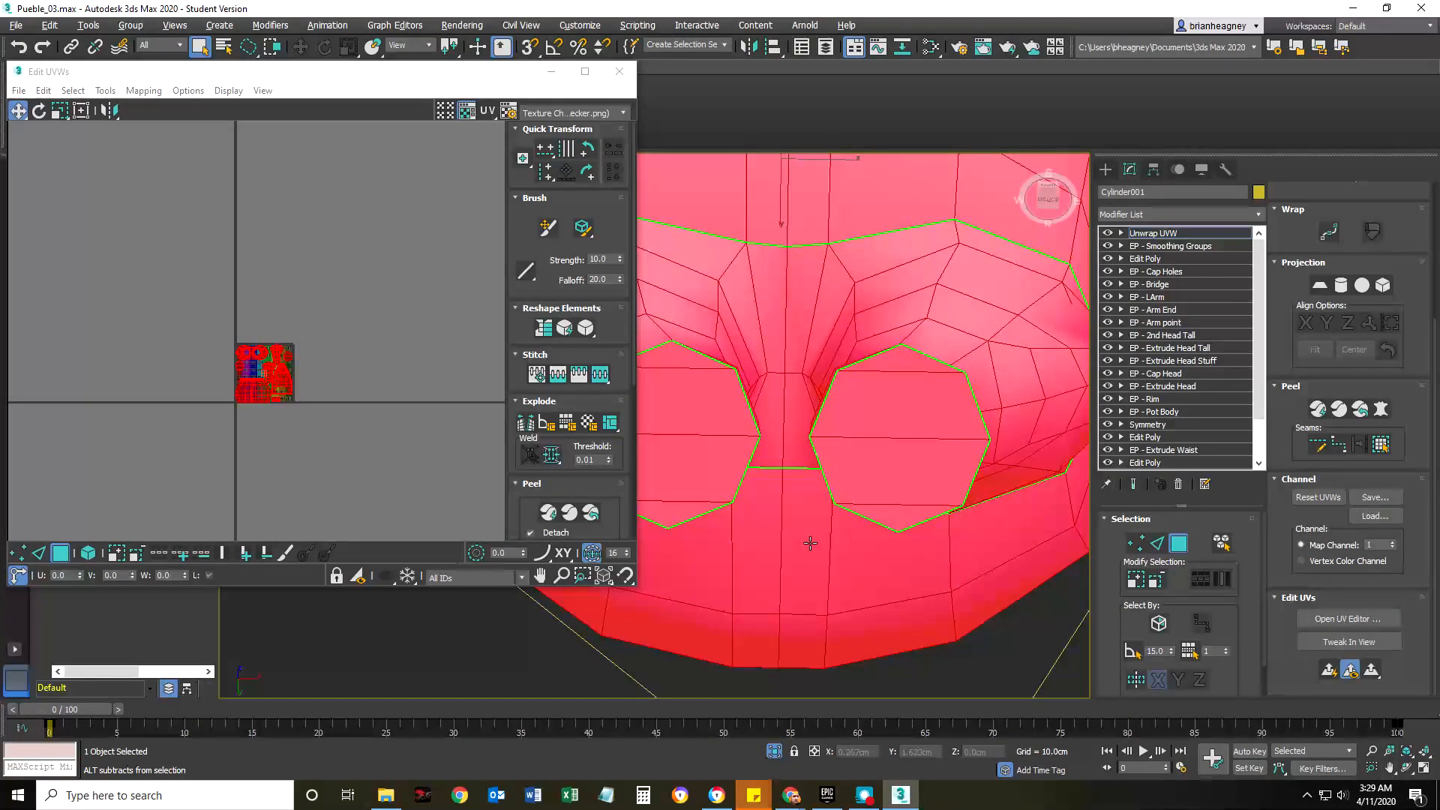
pyautogui.scroll(-8, 809, 543)
pyautogui.keyDown('alt'); pyautogui.moveTo(810, 543); pyautogui.dragTo(893, 598, button='middle'); pyautogui.keyUp('alt')
pyautogui.scroll(4, 224, 464)
pyautogui.moveTo(227, 466)
pyautogui.mouseDown(button='middle')
pyautogui.moveTo(356, 367)
pyautogui.moveTo(291, 447)
pyautogui.mouseUp(button='middle')
pyautogui.click(294, 453)
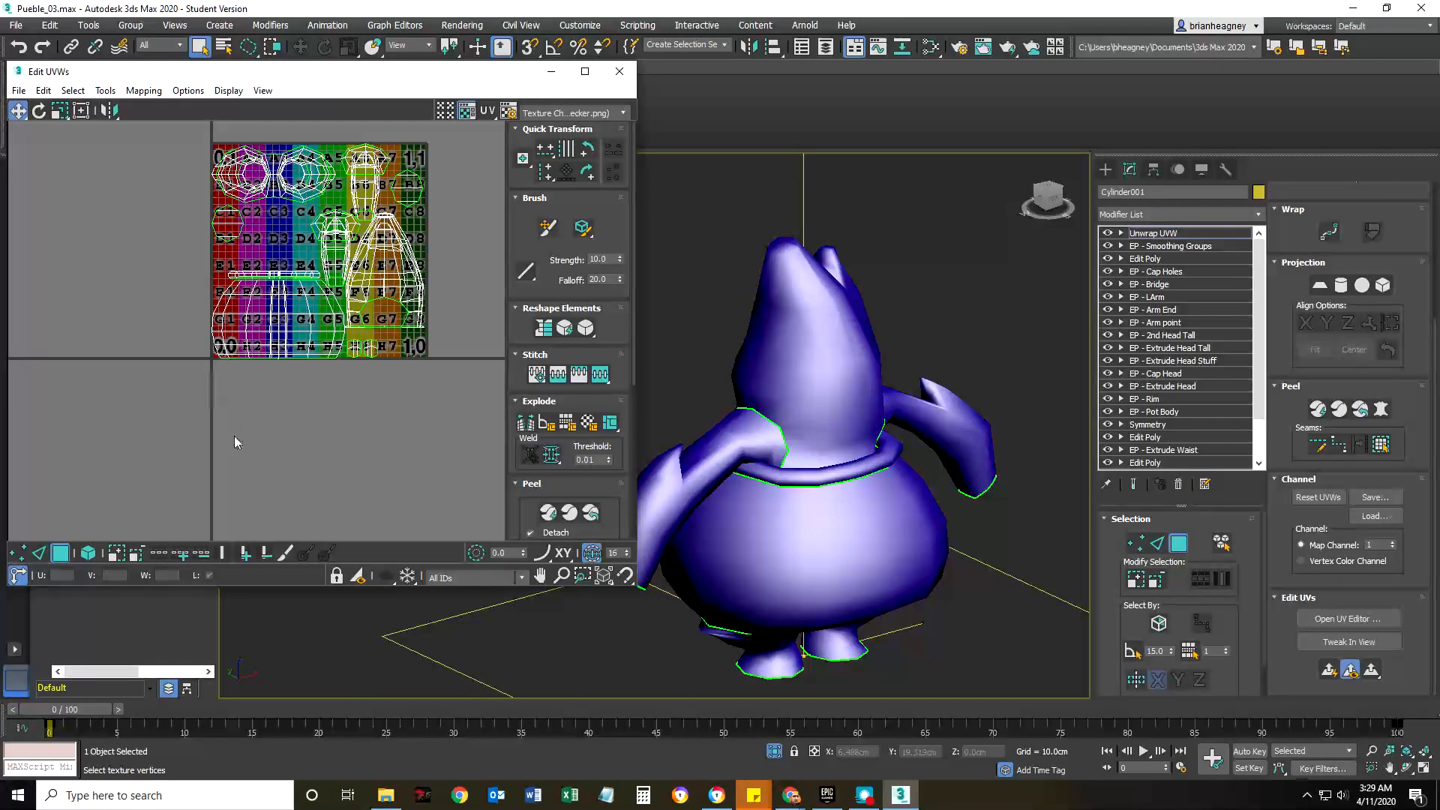
# - Turn on element selection in the UV editor and select the whole pot body element on the model
pyautogui.click(237, 304)
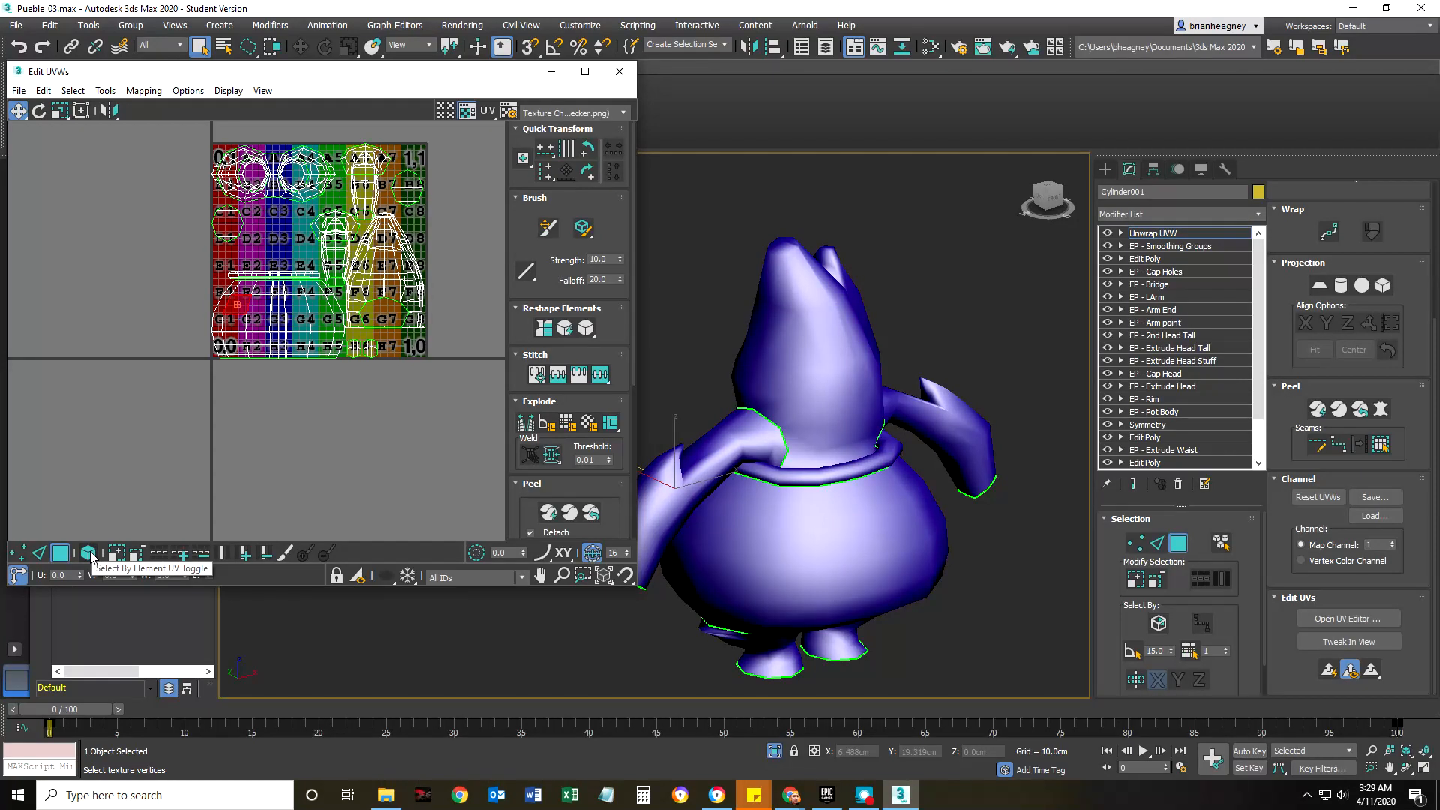
pyautogui.click(88, 553)
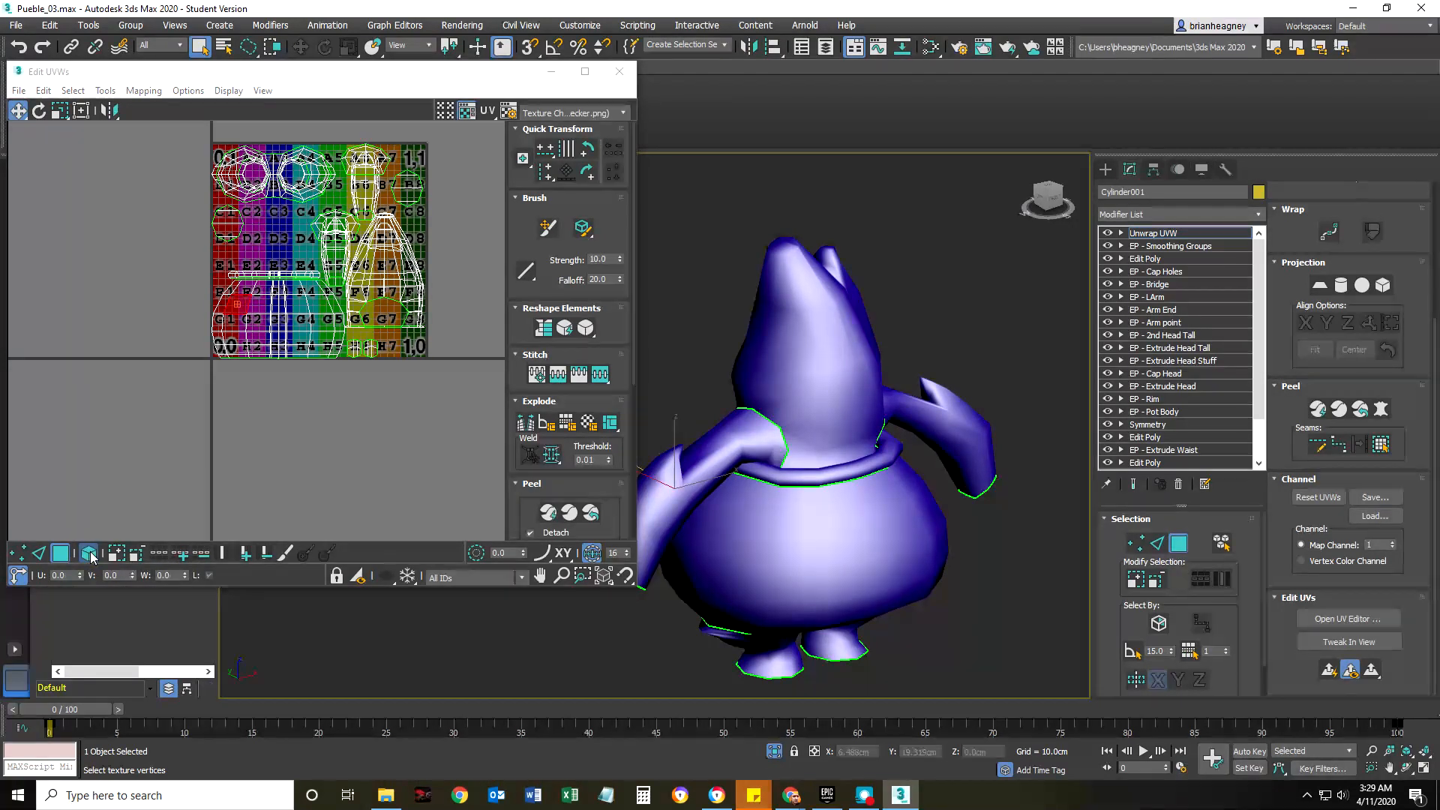
pyautogui.click(921, 507)
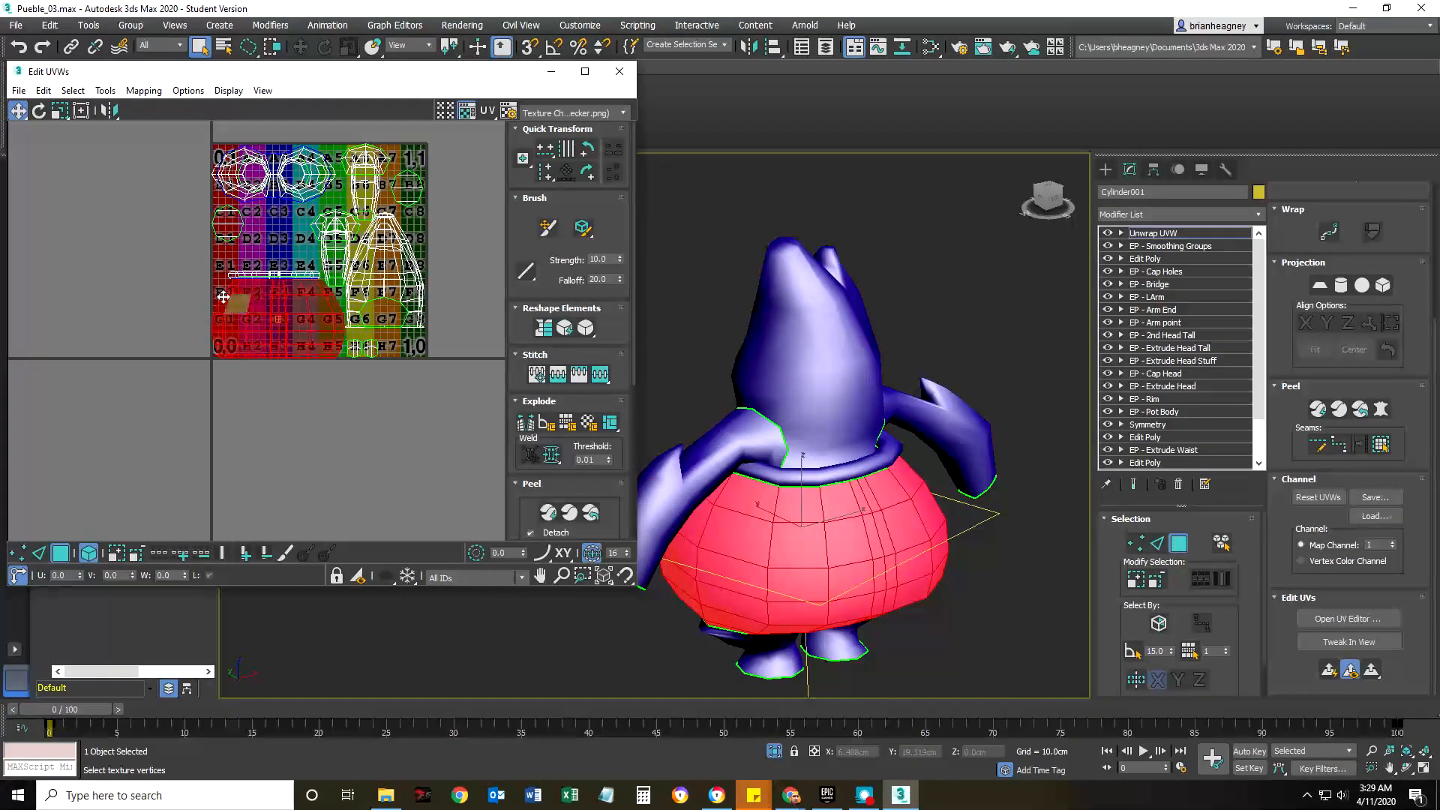
pyautogui.keyDown('alt'); pyautogui.moveTo(876, 569); pyautogui.dragTo(824, 429, button='middle'); pyautogui.keyUp('alt')
# - Move the UV editor away from the character, narrow its window, and keep the full UV layout in view
pyautogui.moveTo(450, 71); pyautogui.dragTo(496, 52)
pyautogui.moveTo(682, 183); pyautogui.dragTo(617, 184)
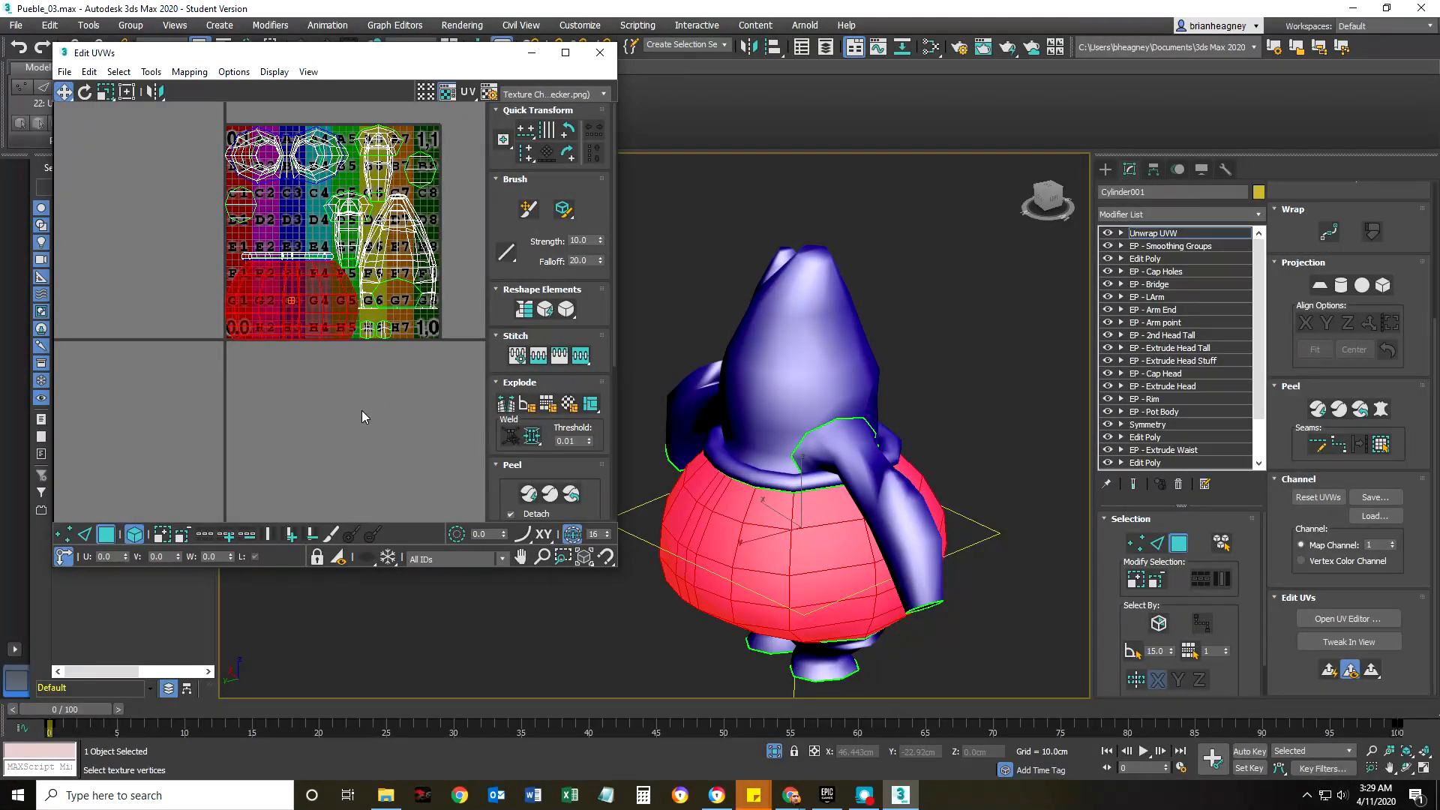
pyautogui.moveTo(362, 416); pyautogui.dragTo(322, 442, button='middle')
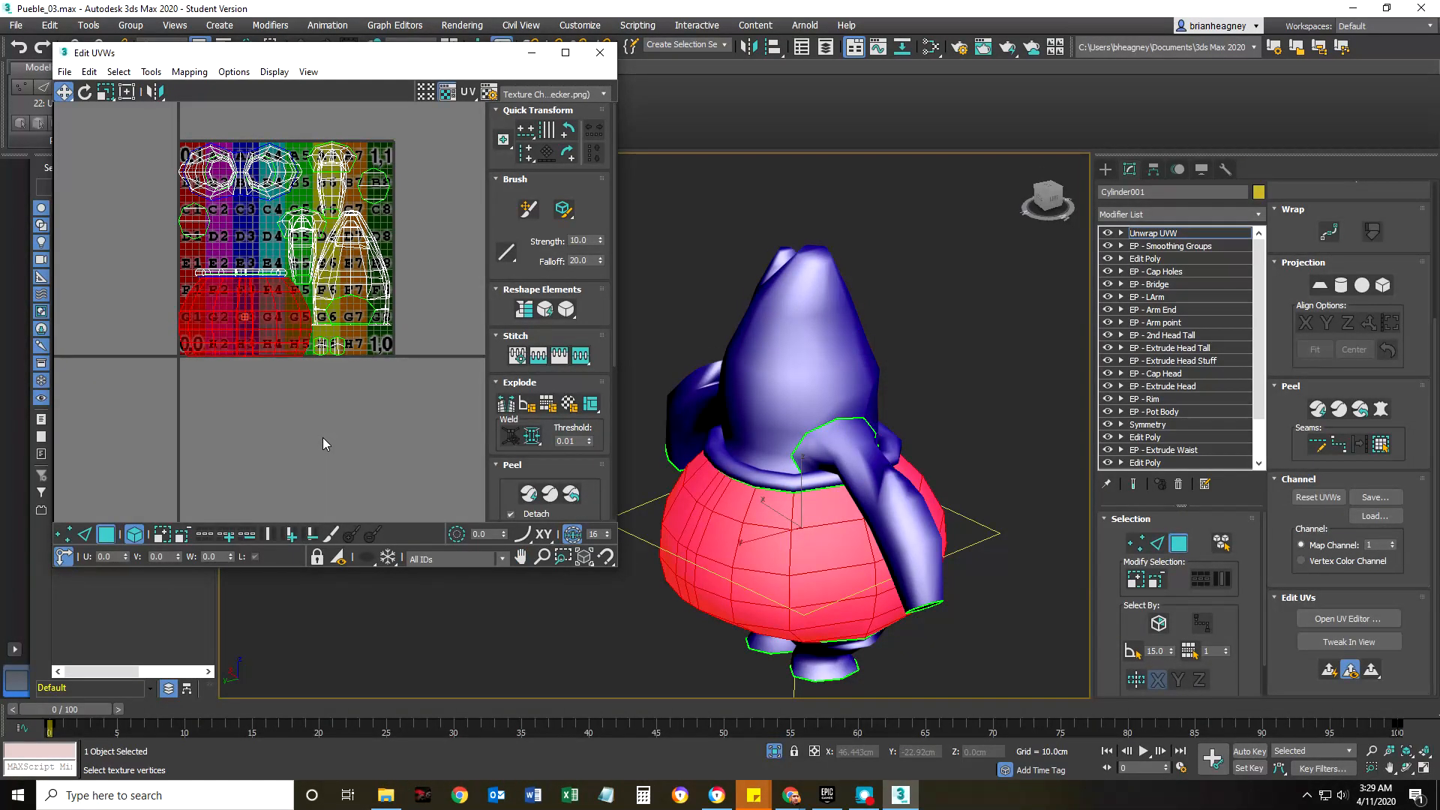
# - Examine the character from the front and other sides, checking the head, arms and pot body for suitable seam locations
pyautogui.keyDown('alt'); pyautogui.moveTo(825, 508); pyautogui.dragTo(891, 498, button='middle'); pyautogui.keyUp('alt')
pyautogui.keyDown('alt'); pyautogui.moveTo(937, 485); pyautogui.dragTo(1017, 525, button='middle'); pyautogui.keyUp('alt')
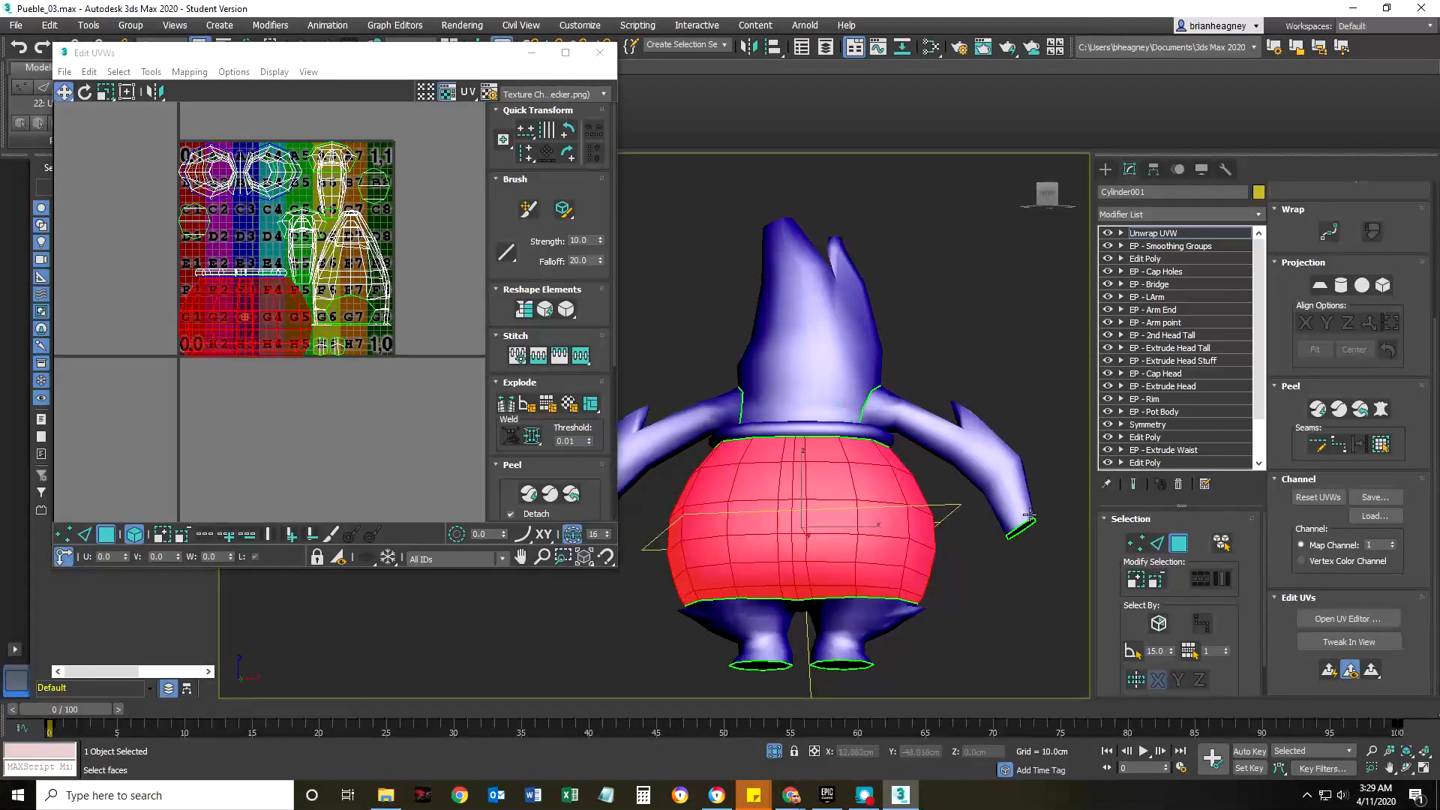
pyautogui.press('f')
pyautogui.scroll(4, 702, 431)
pyautogui.scroll(1, 702, 430)
pyautogui.moveTo(704, 431); pyautogui.dragTo(1028, 479, button='middle')
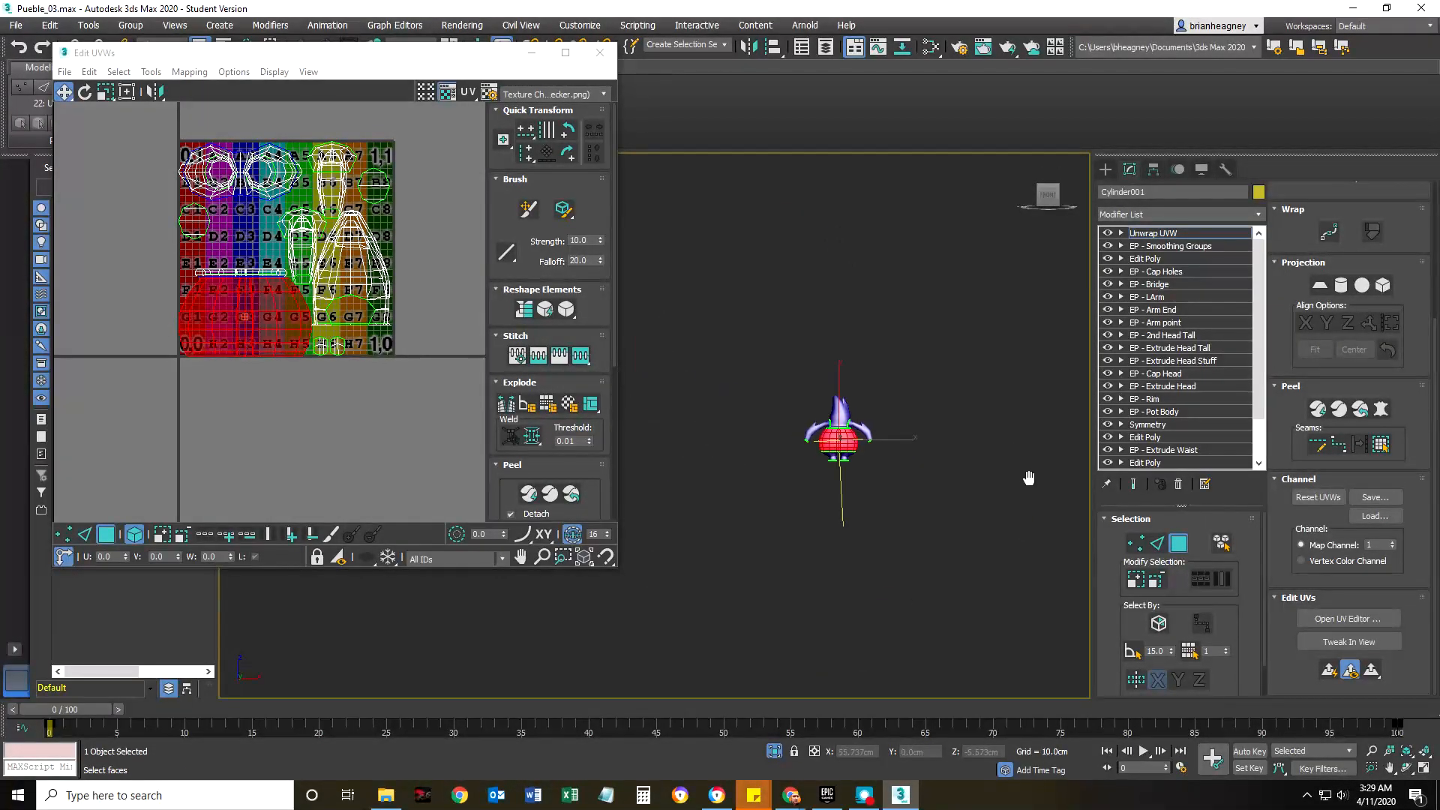
pyautogui.scroll(3, 880, 441)
pyautogui.moveTo(876, 467); pyautogui.dragTo(914, 450, button='middle')
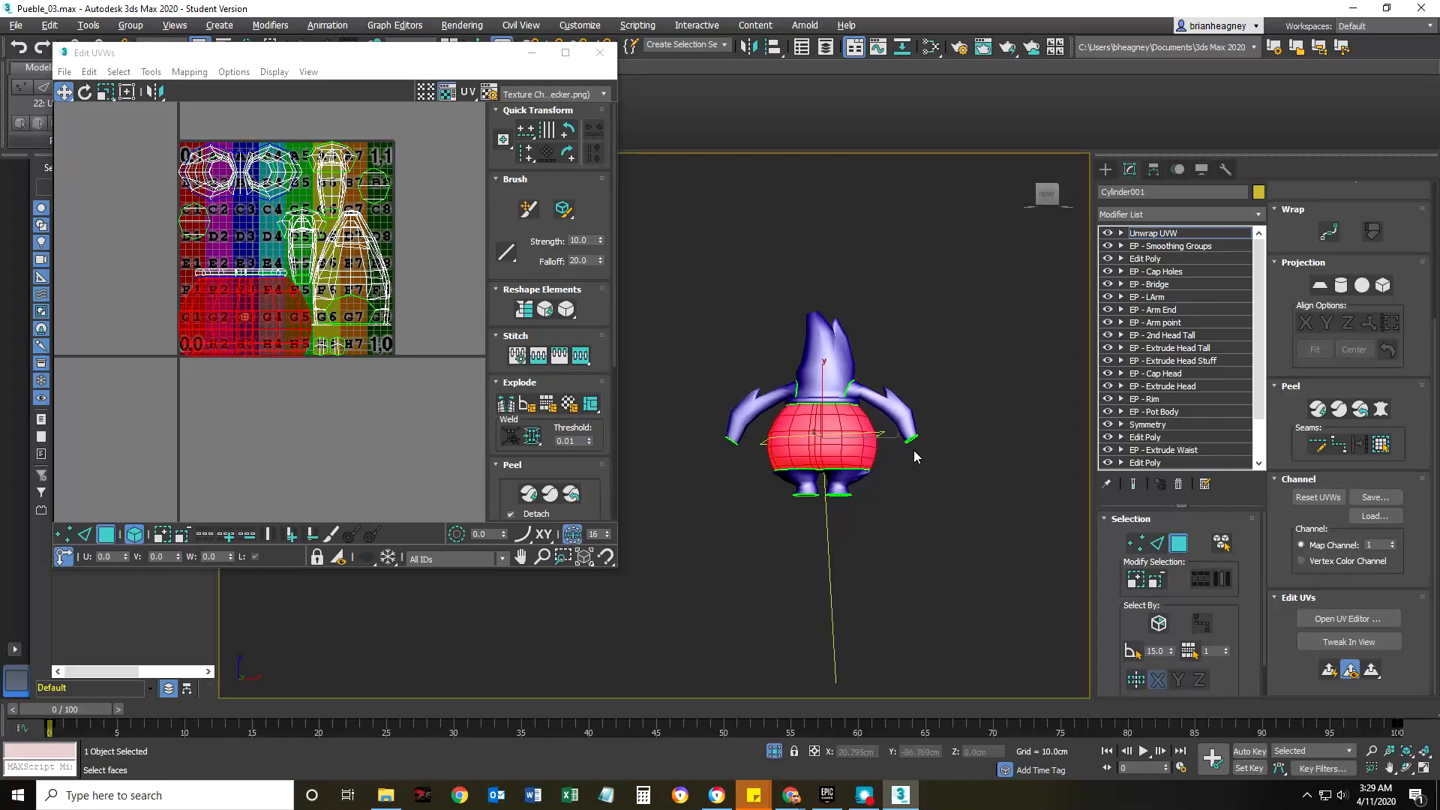
pyautogui.scroll(5, 835, 278)
pyautogui.moveTo(787, 588); pyautogui.dragTo(800, 492, button='middle')
pyautogui.moveTo(812, 639); pyautogui.dragTo(838, 551, button='middle')
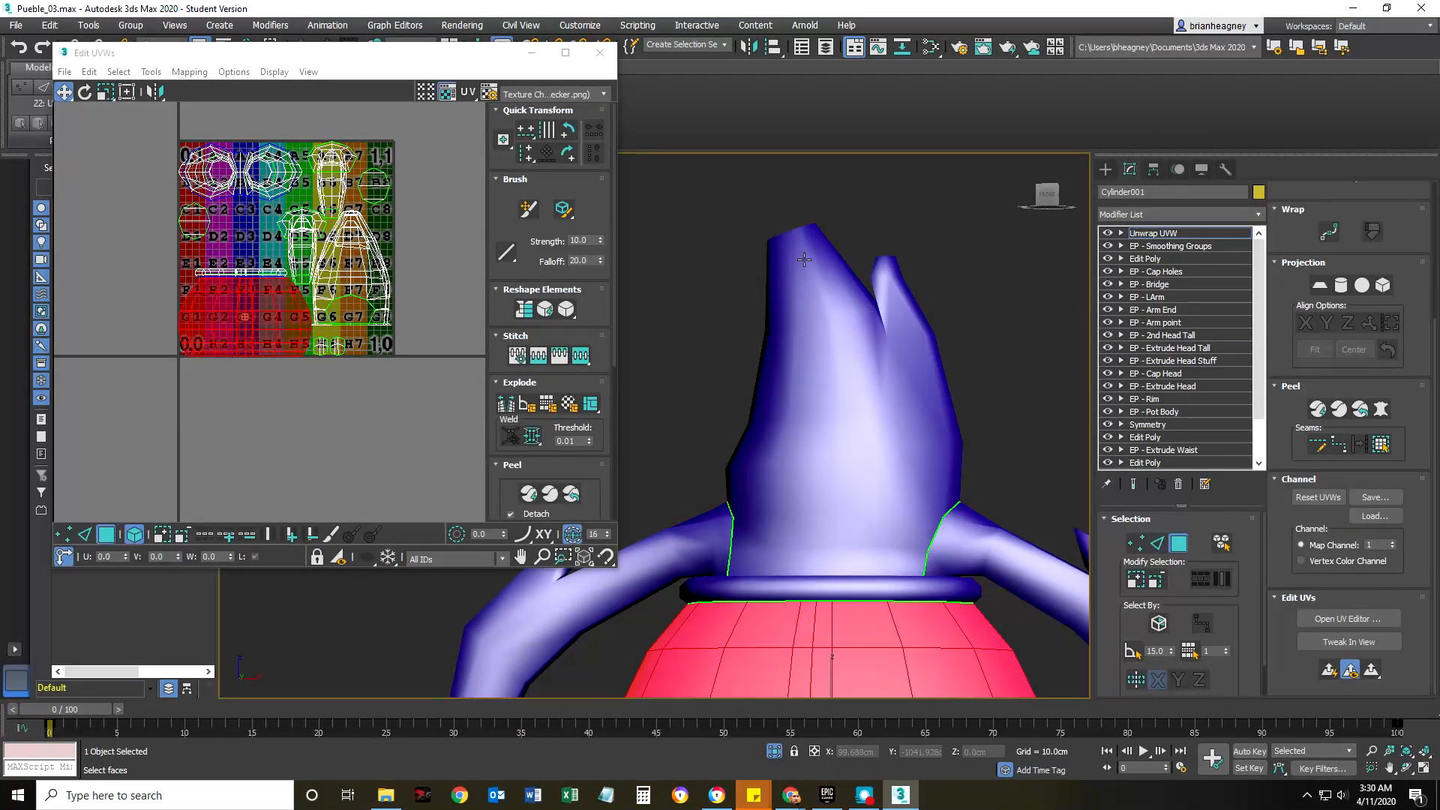
pyautogui.scroll(-8, 805, 435)
pyautogui.keyDown('alt'); pyautogui.moveTo(931, 502); pyautogui.dragTo(687, 543, button='middle'); pyautogui.keyUp('alt')
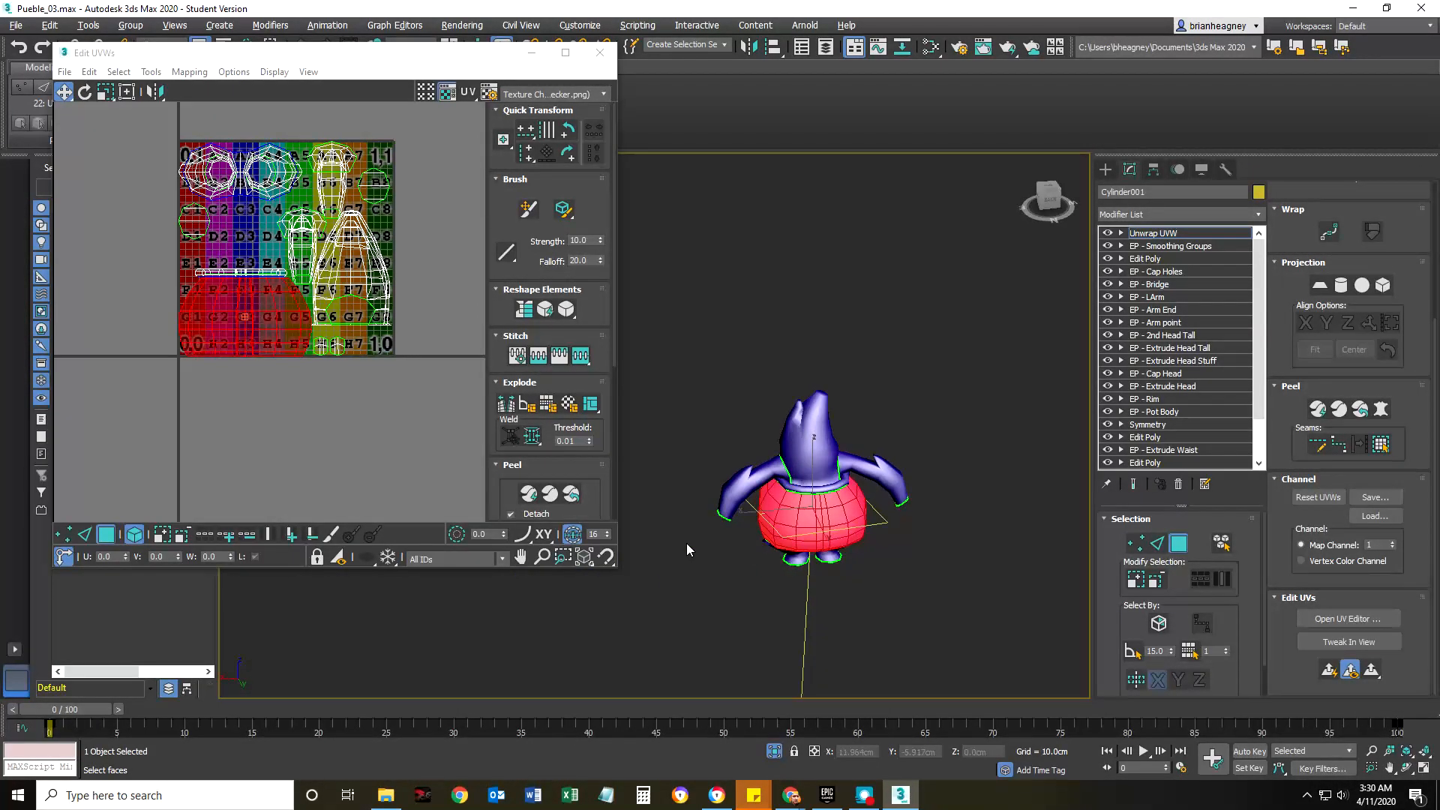
# - Inspect the vertical edge loops of the pot body from the rim down to the feet as seam candidates
pyautogui.scroll(8, 824, 525)
pyautogui.scroll(1, 827, 523)
pyautogui.keyDown('alt'); pyautogui.moveTo(827, 523); pyautogui.dragTo(833, 518, button='middle'); pyautogui.keyUp('alt')
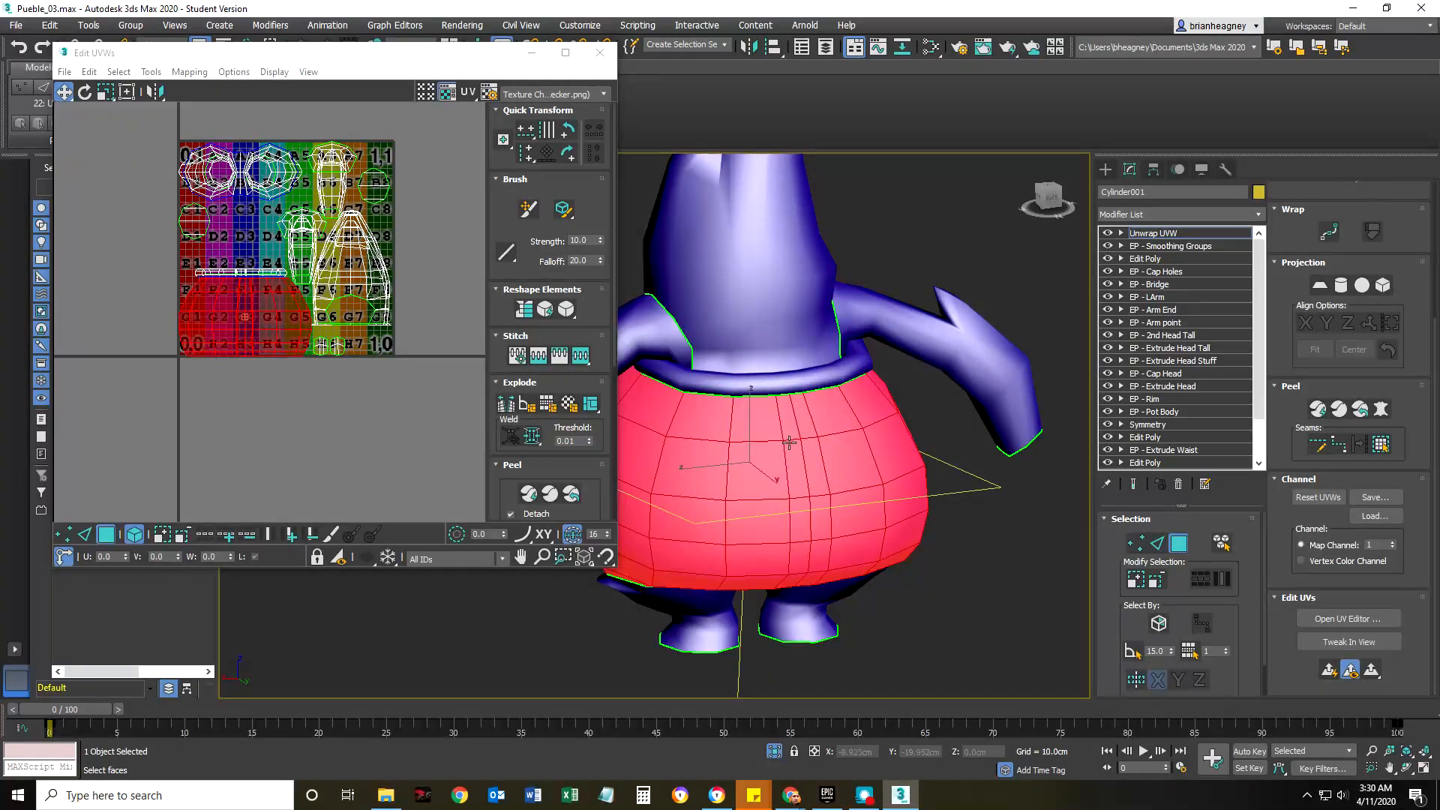
pyautogui.scroll(5, 784, 434)
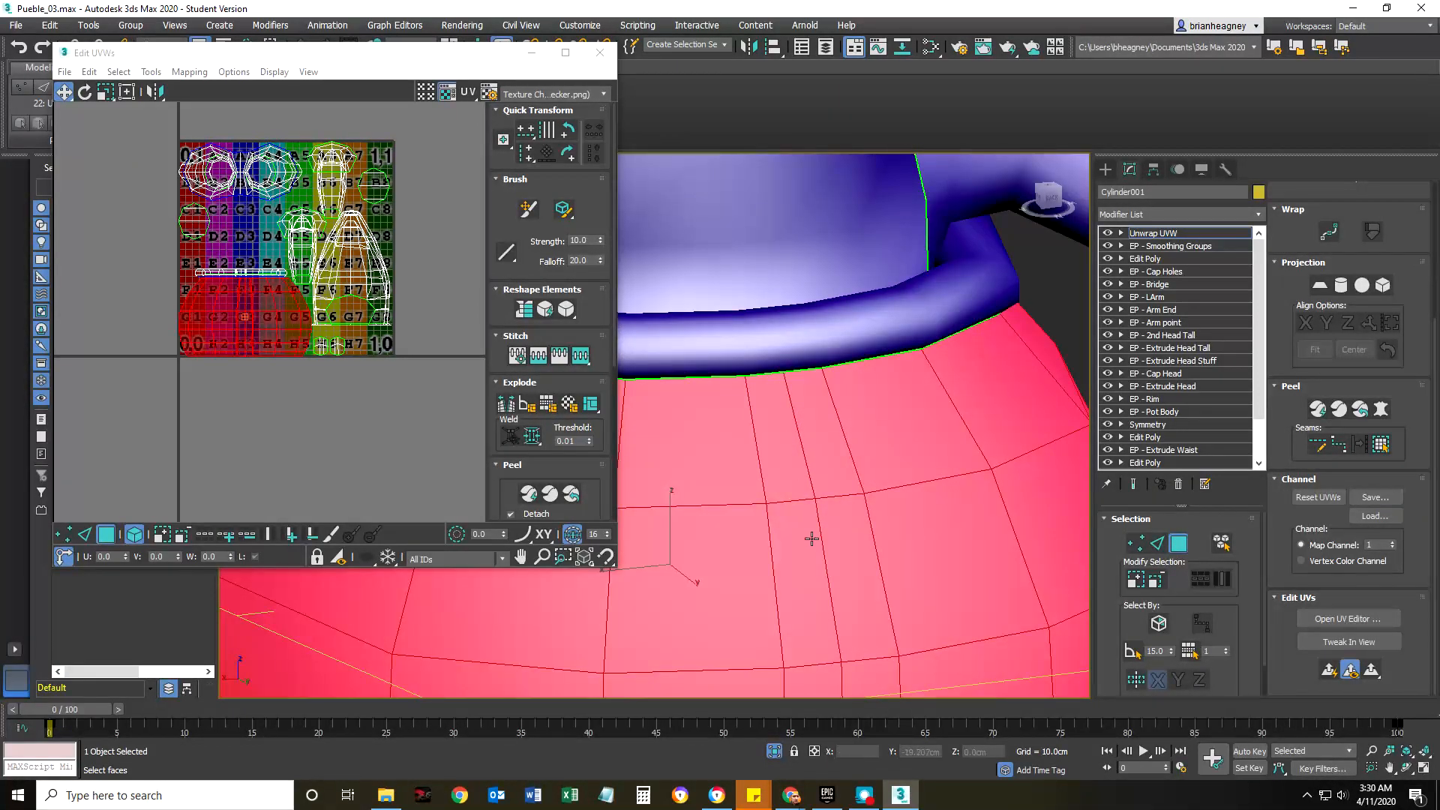
pyautogui.scroll(-2, 810, 525)
pyautogui.scroll(-2, 811, 549)
pyautogui.keyDown('alt'); pyautogui.moveTo(843, 572); pyautogui.dragTo(841, 527, button='middle'); pyautogui.keyUp('alt')
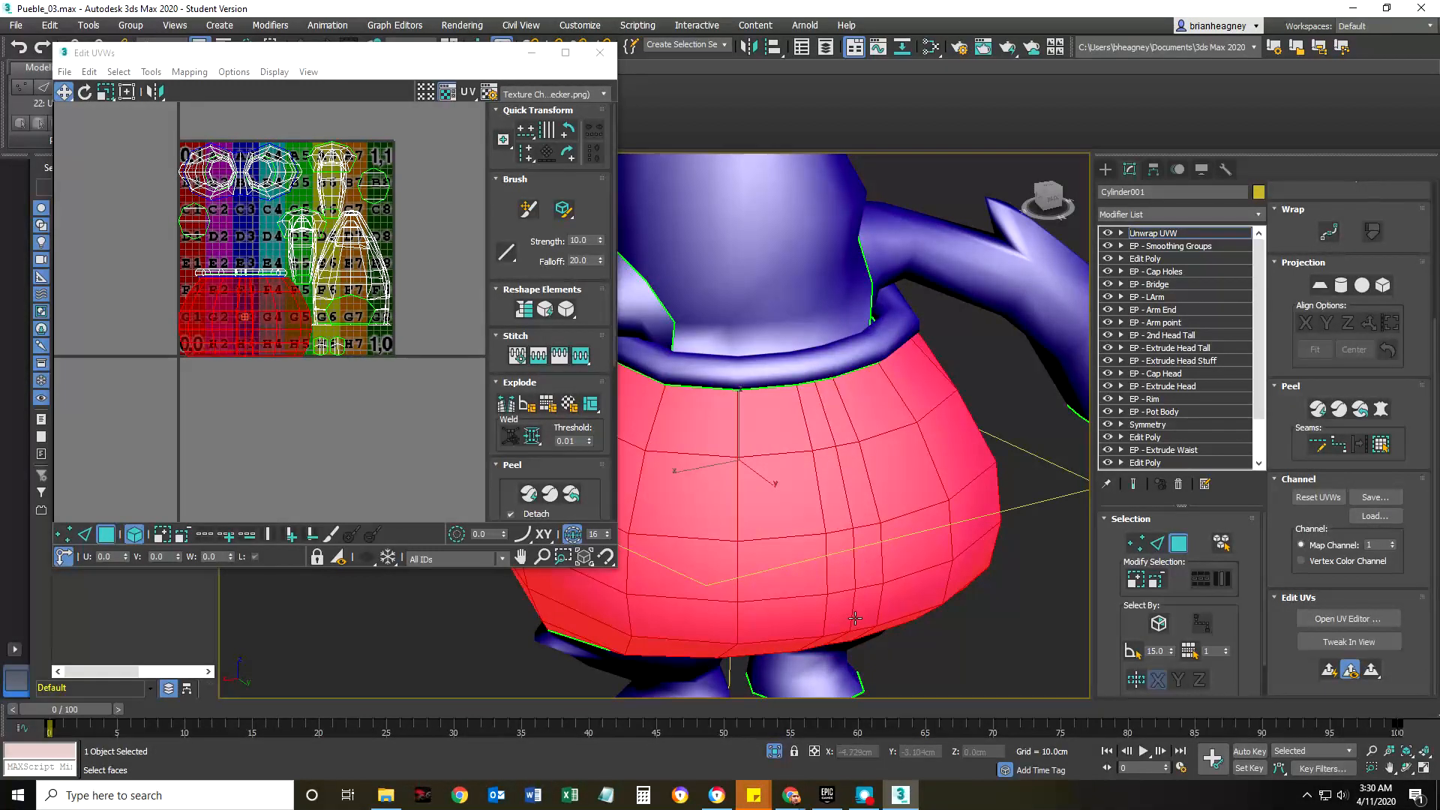
pyautogui.keyDown('alt'); pyautogui.moveTo(824, 575); pyautogui.dragTo(869, 588, button='middle'); pyautogui.keyUp('alt')
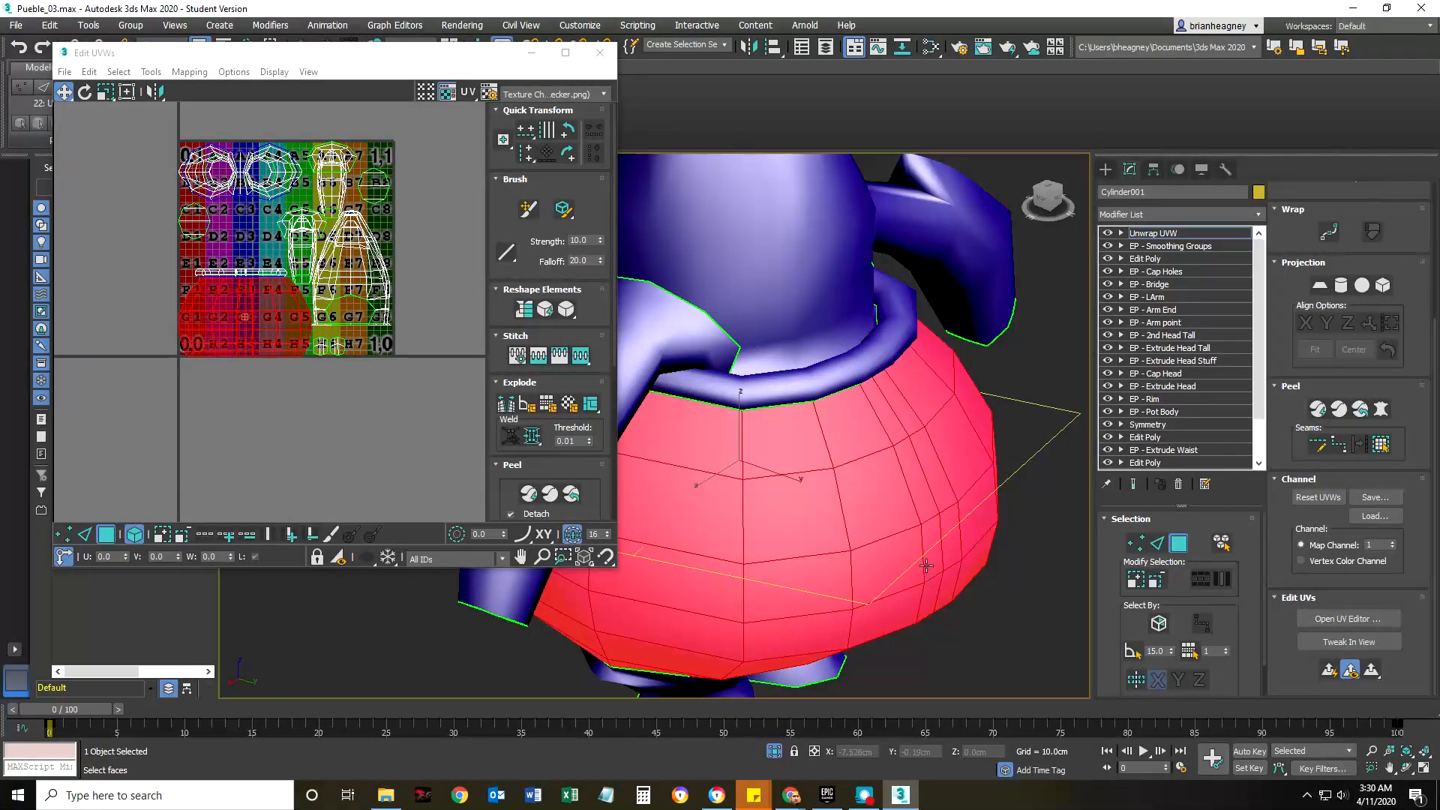
pyautogui.moveTo(876, 424); pyautogui.dragTo(842, 404, button='middle')
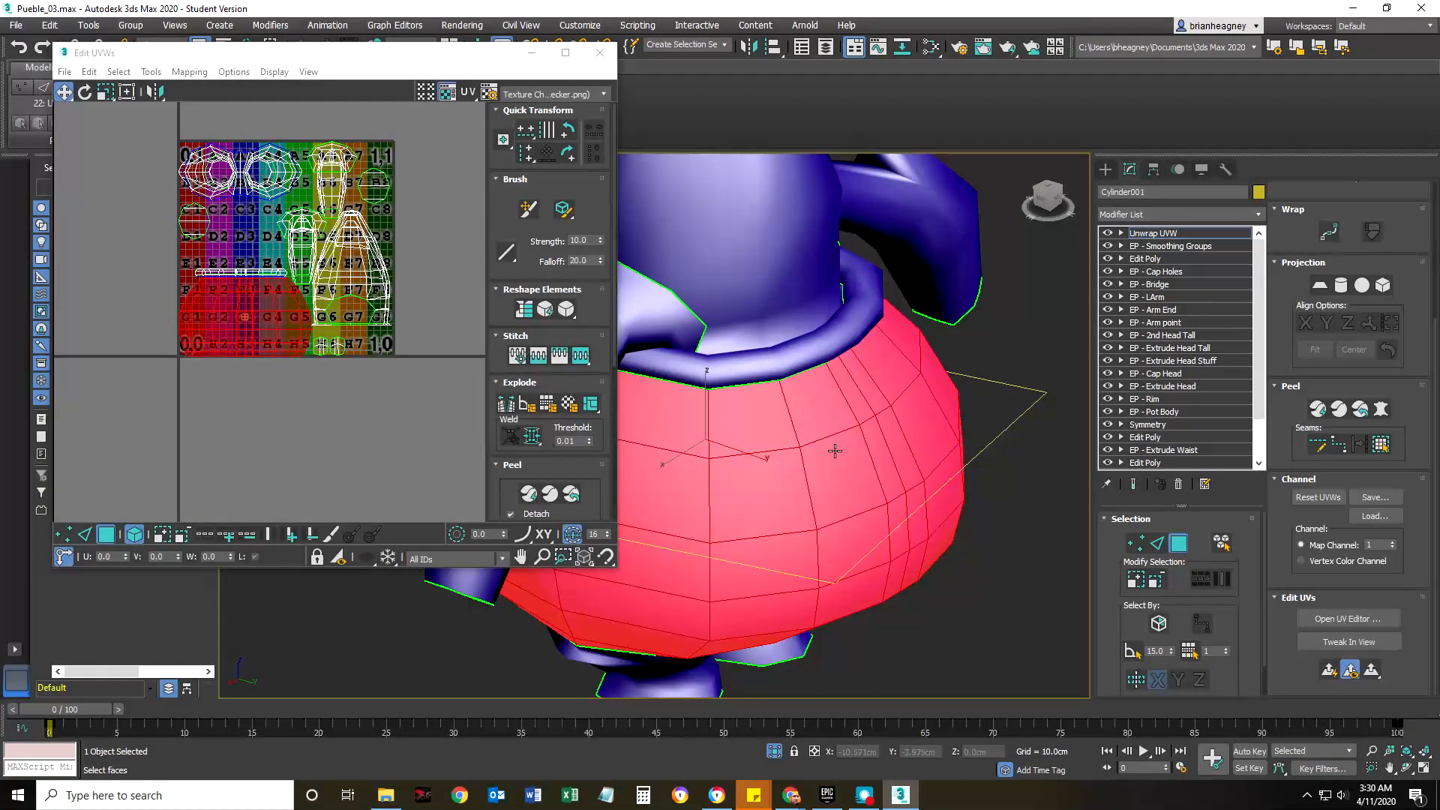
pyautogui.moveTo(829, 451)
pyautogui.keyDown('alt'); pyautogui.mouseDown(button='middle')
pyautogui.moveTo(887, 452)
pyautogui.moveTo(932, 421)
pyautogui.moveTo(783, 448)
pyautogui.moveTo(820, 467)
pyautogui.mouseUp(button='middle'); pyautogui.keyUp('alt')
pyautogui.scroll(3, 821, 466)
pyautogui.scroll(-5, 810, 485)
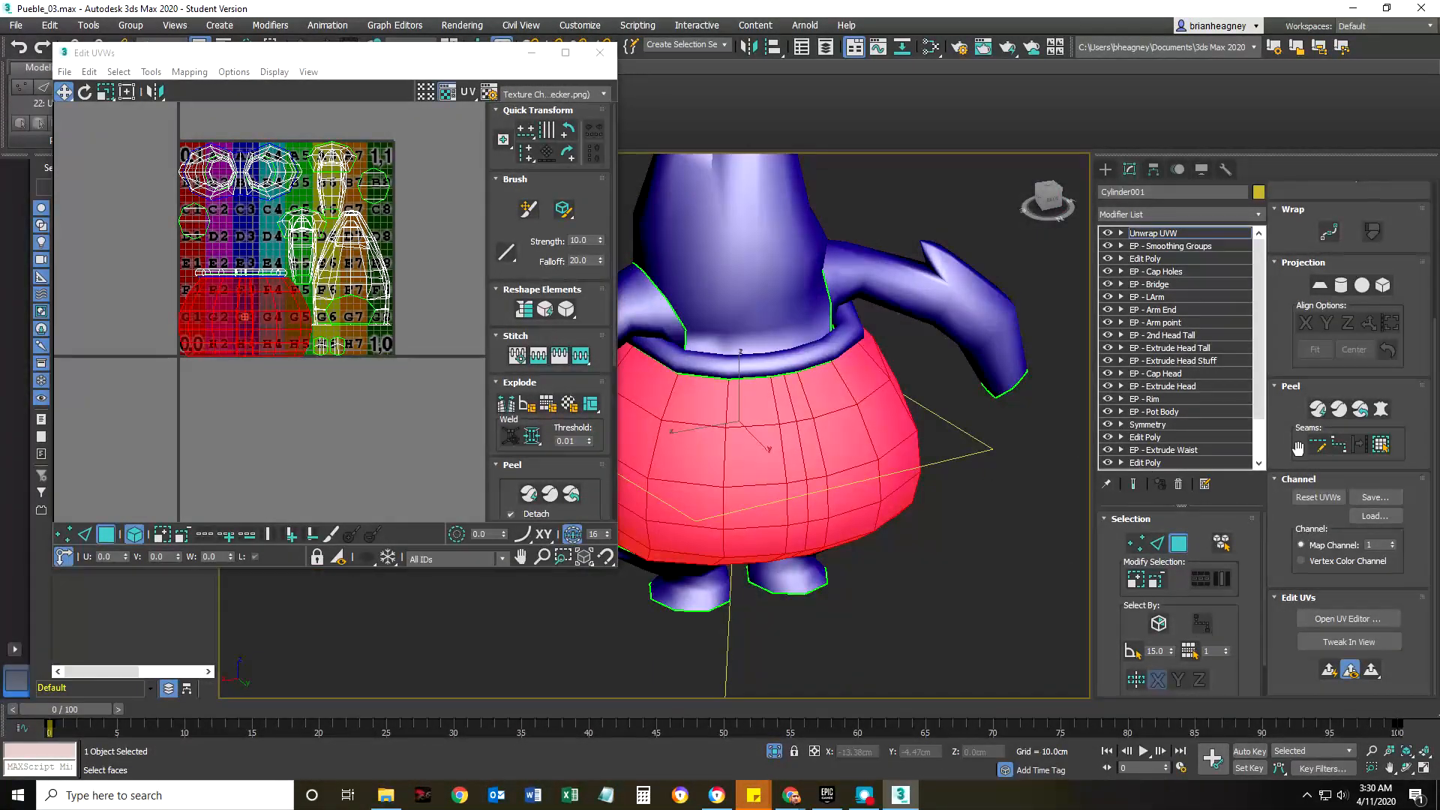
# - Hide the map seams on the model while keeping the peel seams displayed
pyautogui.scroll(5, 1329, 415)
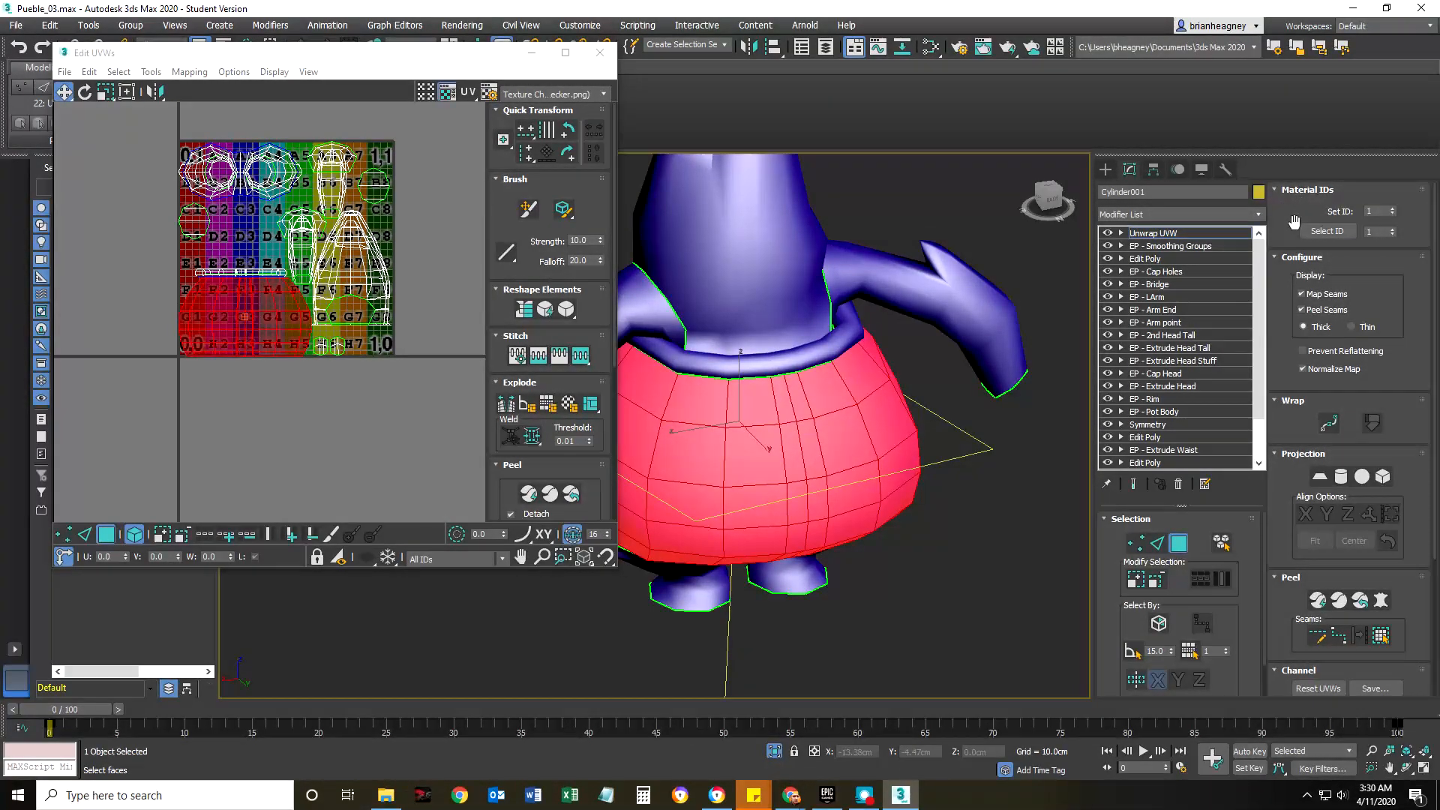
pyautogui.click(1302, 308)
pyautogui.click(1302, 296)
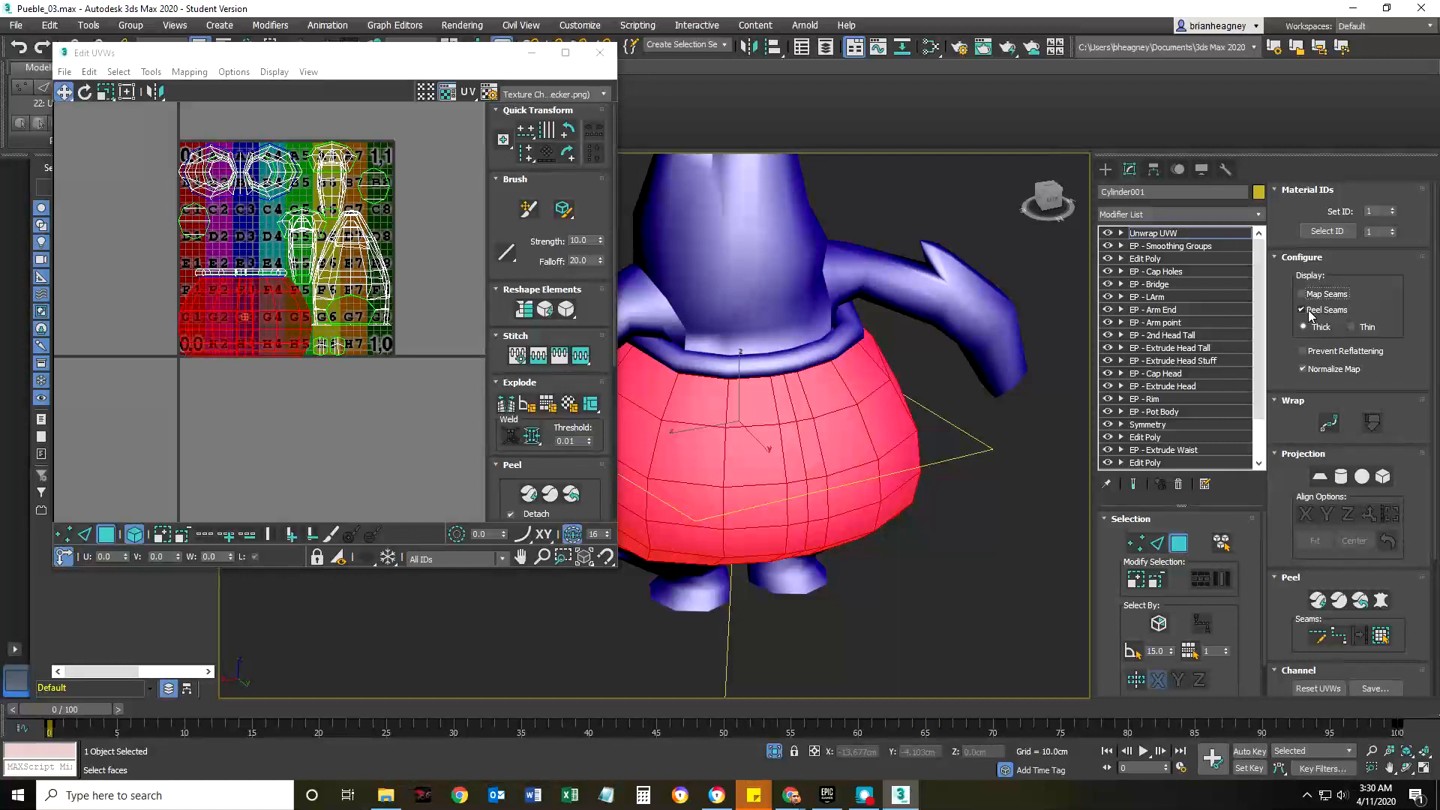
pyautogui.scroll(5, 825, 458)
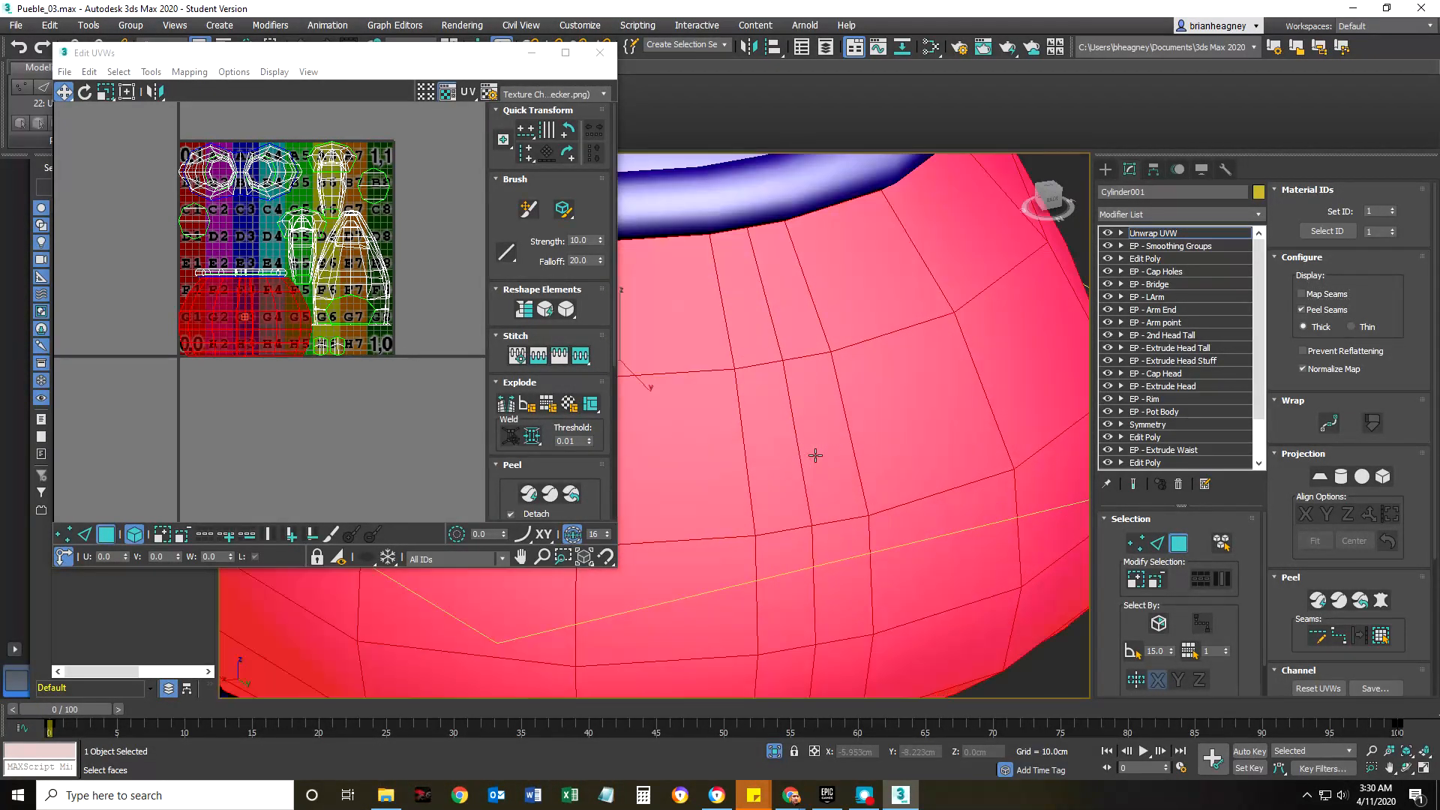
pyautogui.scroll(-5, 777, 367)
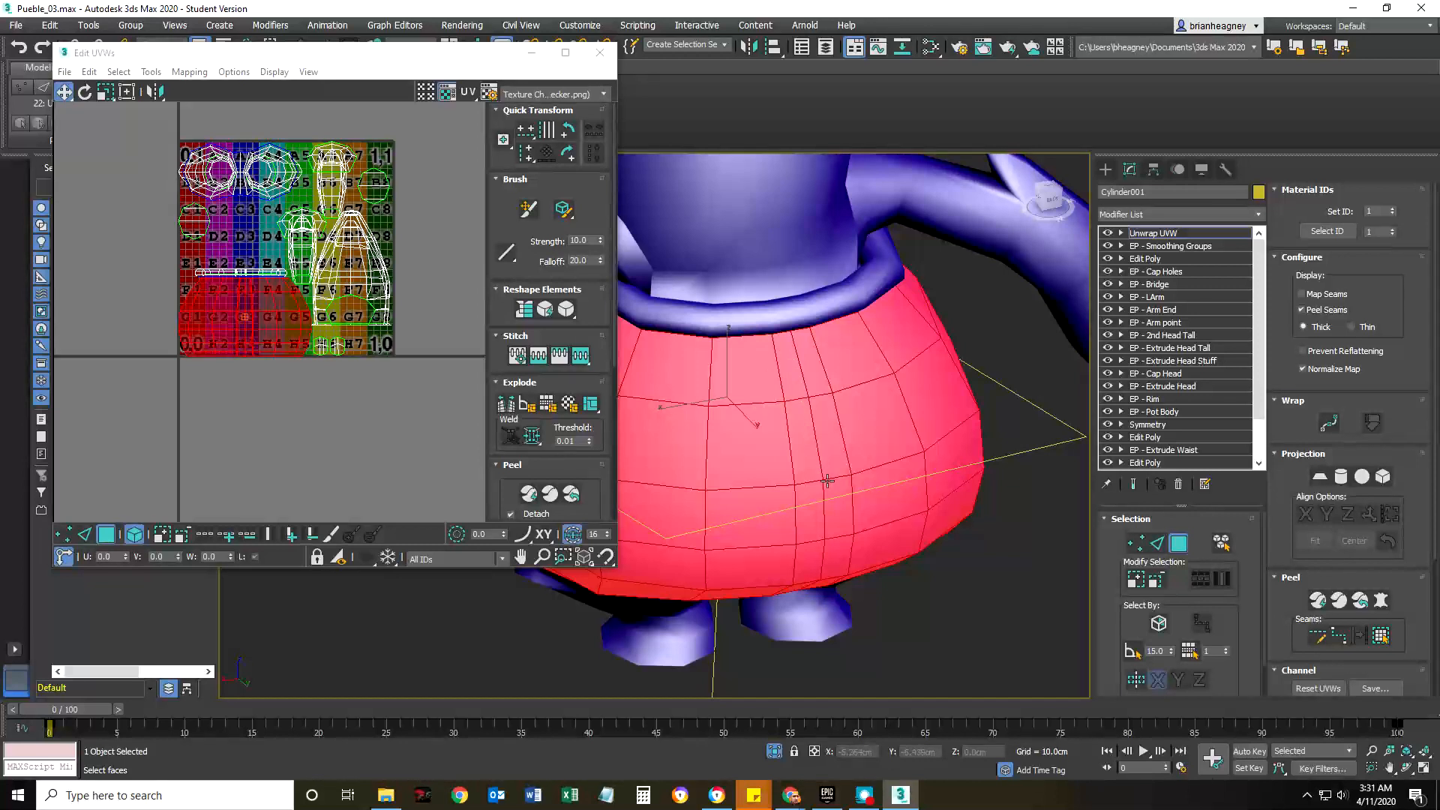
# - Move the other UV shells off the checker texture and centre the pot body's shell on it
pyautogui.scroll(-5, 349, 430)
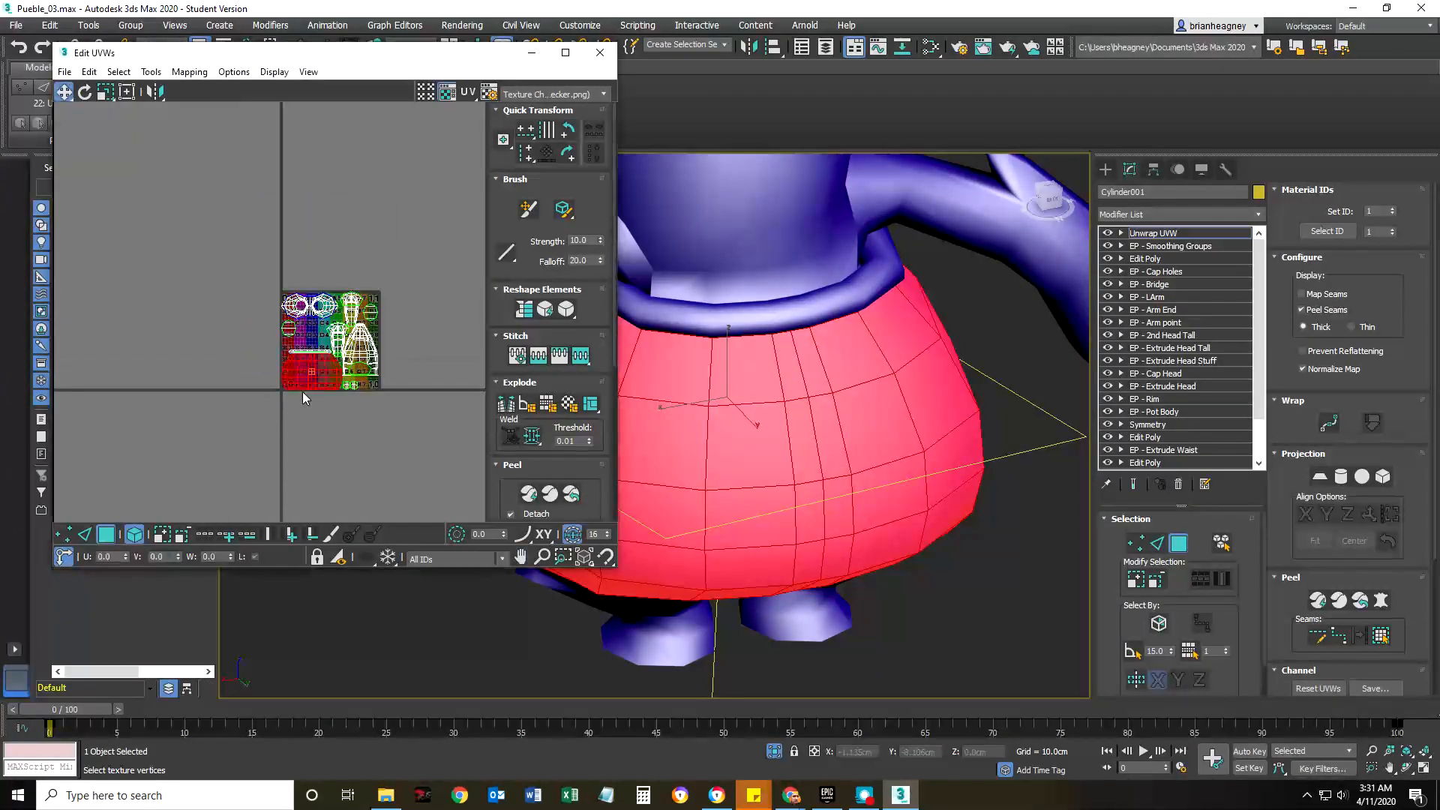
pyautogui.moveTo(236, 256); pyautogui.dragTo(419, 448)
pyautogui.moveTo(362, 359); pyautogui.dragTo(312, 351)
pyautogui.click(150, 273)
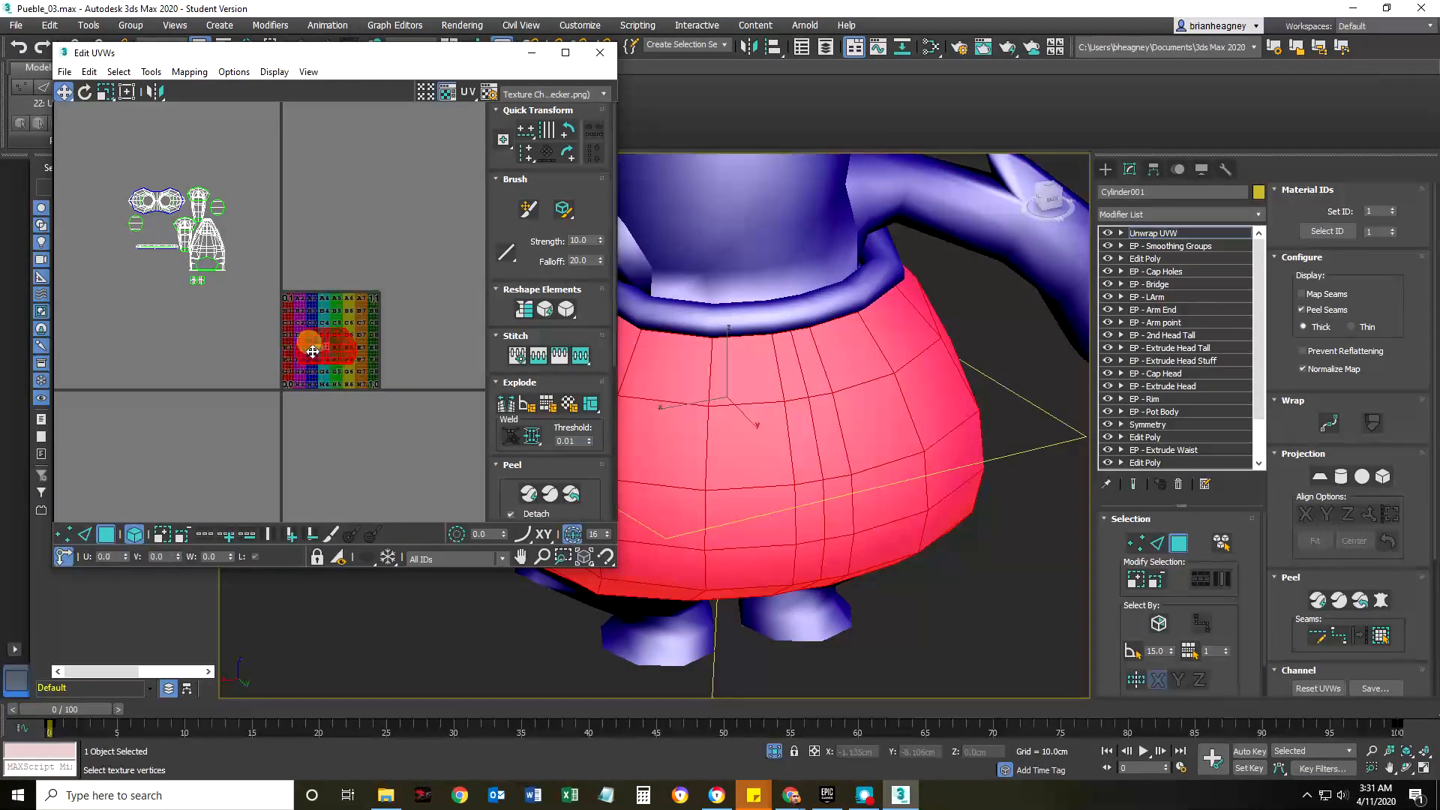
pyautogui.scroll(5, 312, 351)
pyautogui.scroll(3, 312, 351)
pyautogui.moveTo(923, 489); pyautogui.dragTo(948, 471, button='middle')
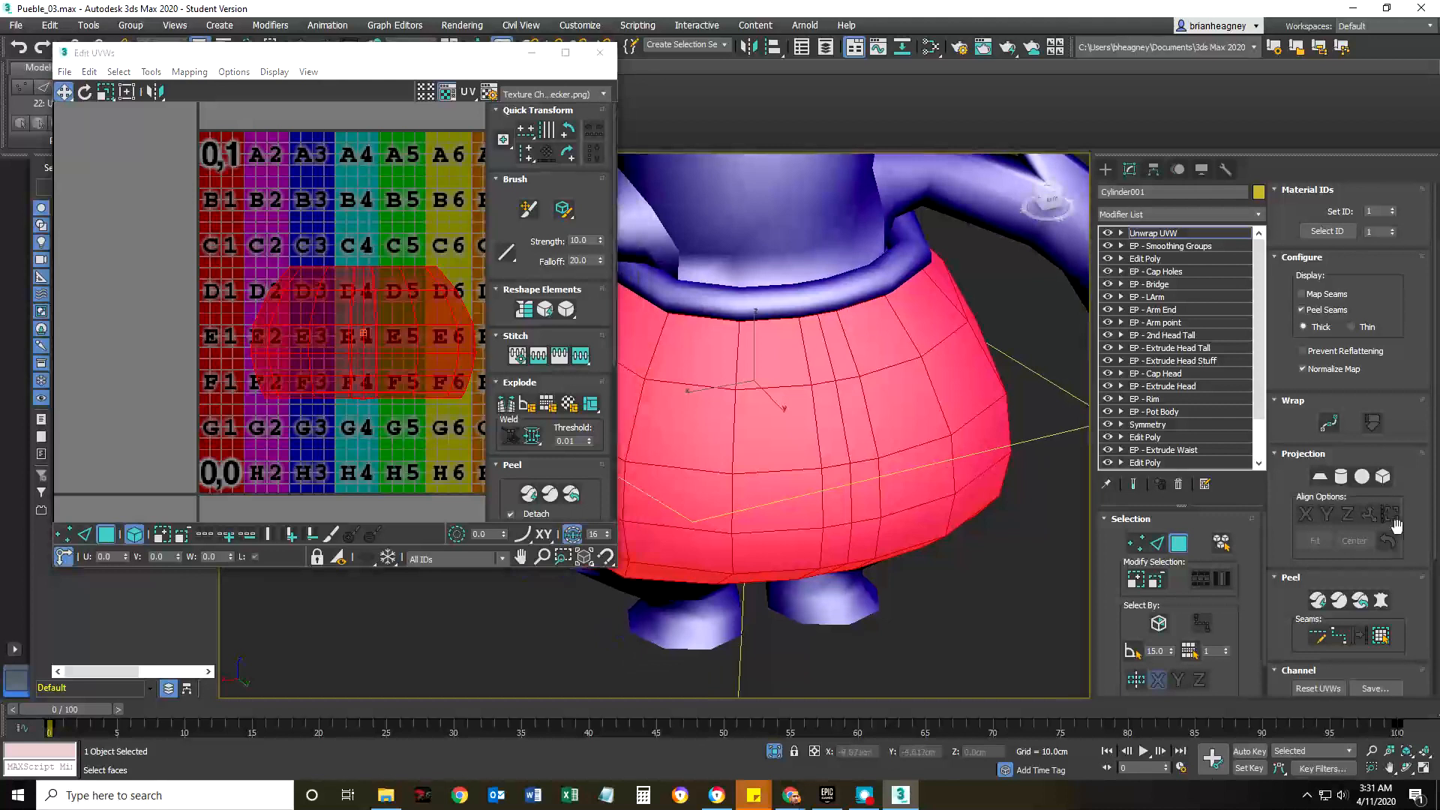
# - Try expanding the pot body's face selection to the peel seams, and reselect only the pot body's shell
pyautogui.click(1303, 295)
pyautogui.click(1303, 295)
pyautogui.scroll(-3, 1344, 518)
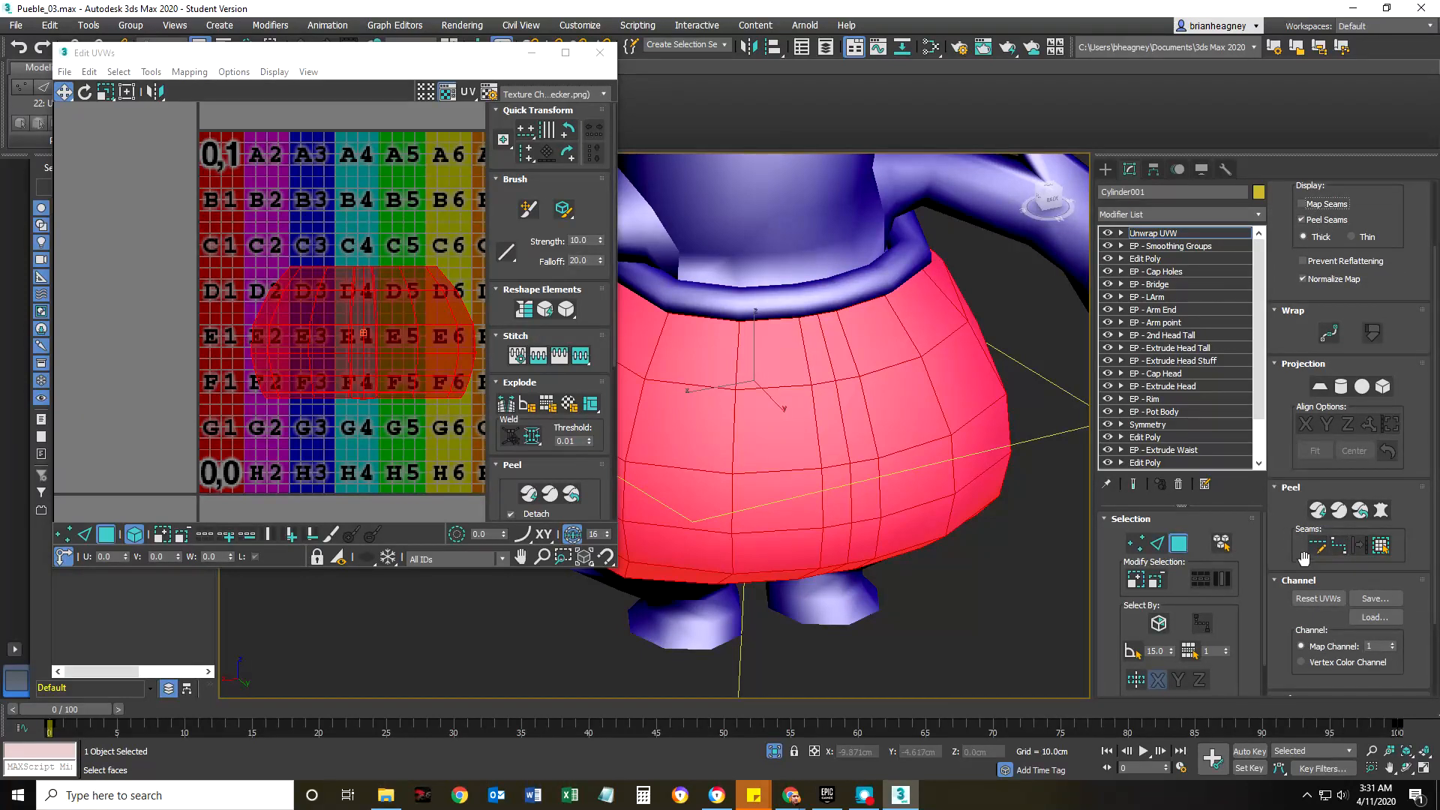
pyautogui.scroll(-2, 1304, 558)
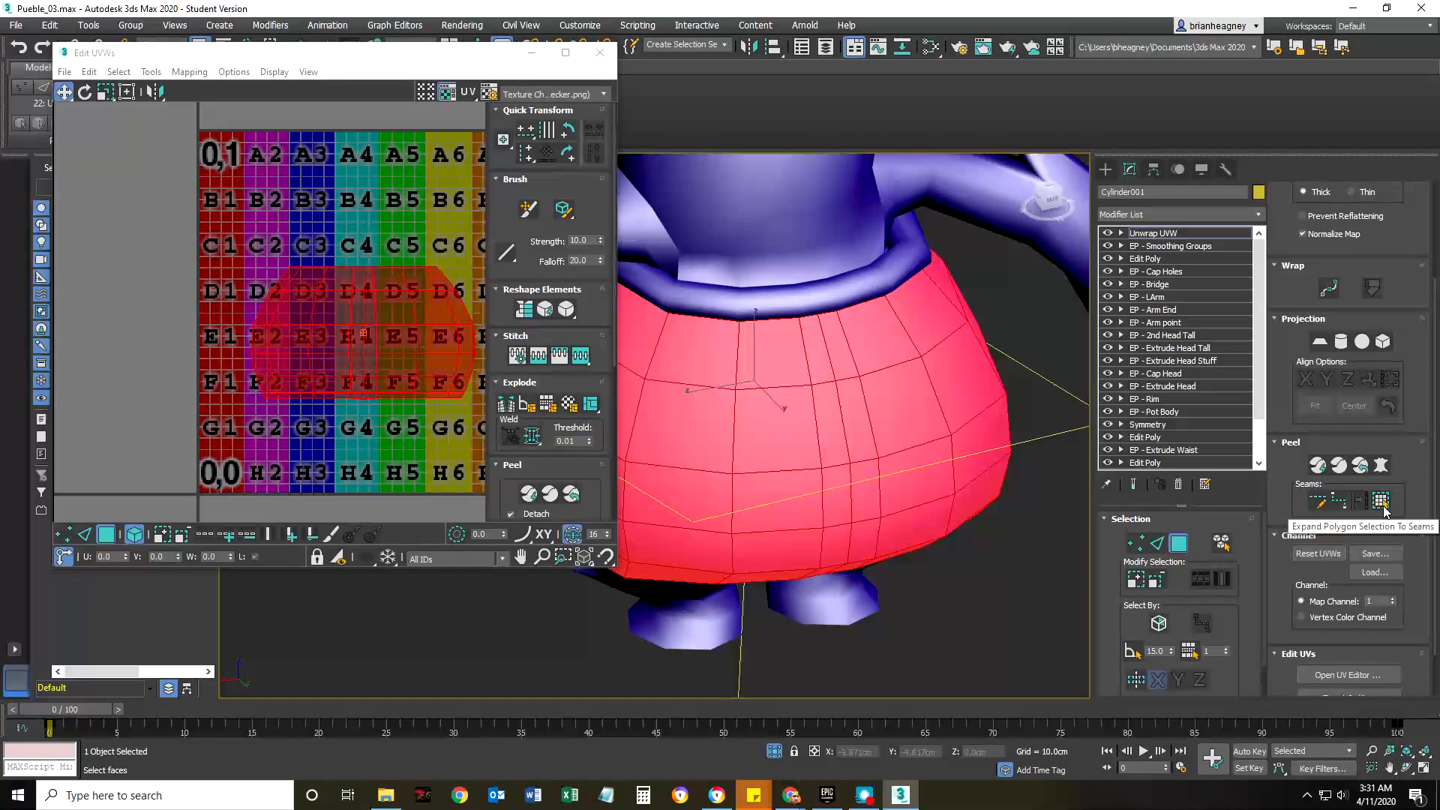
pyautogui.click(1339, 501)
pyautogui.moveTo(864, 519); pyautogui.dragTo(879, 518, button='middle')
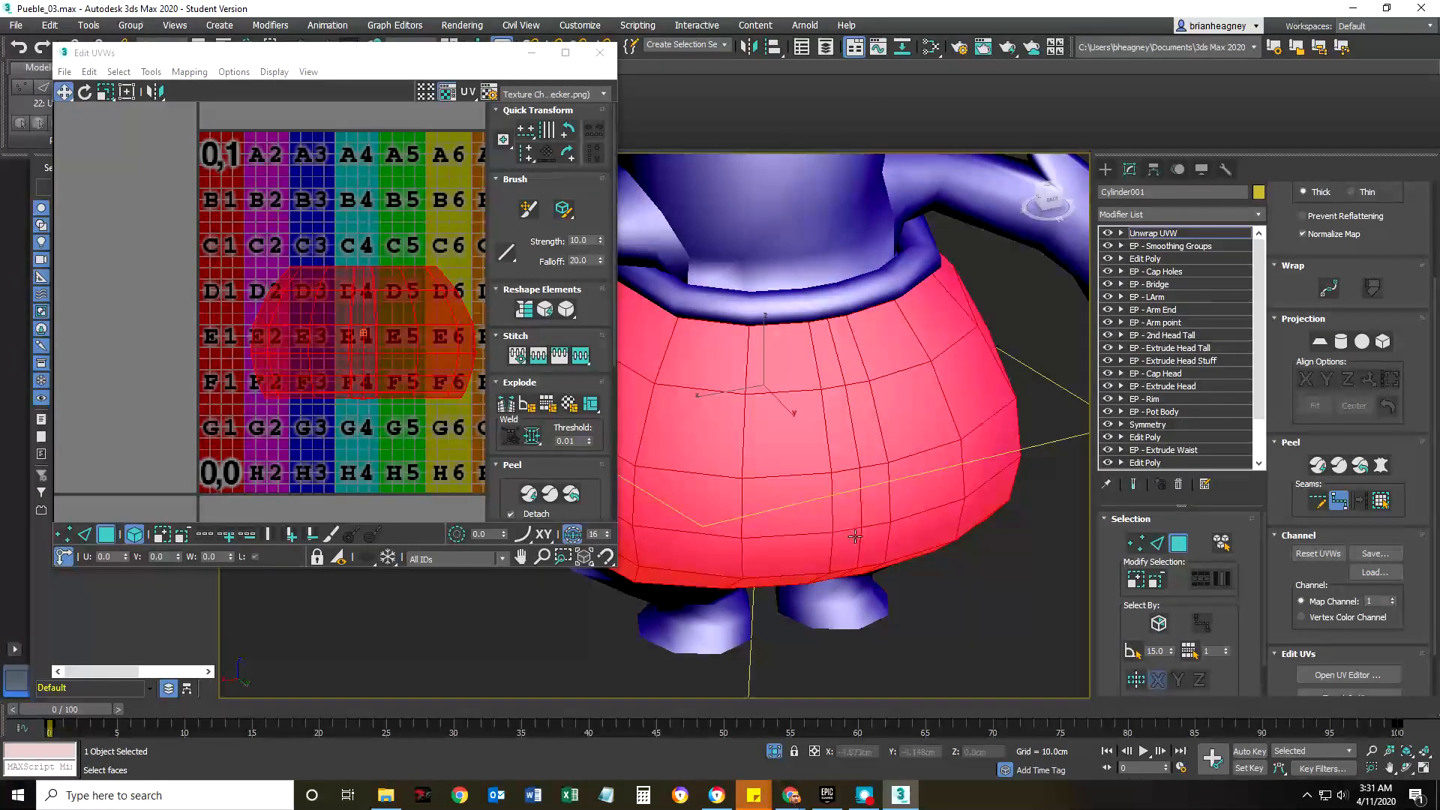
pyautogui.click(1380, 501)
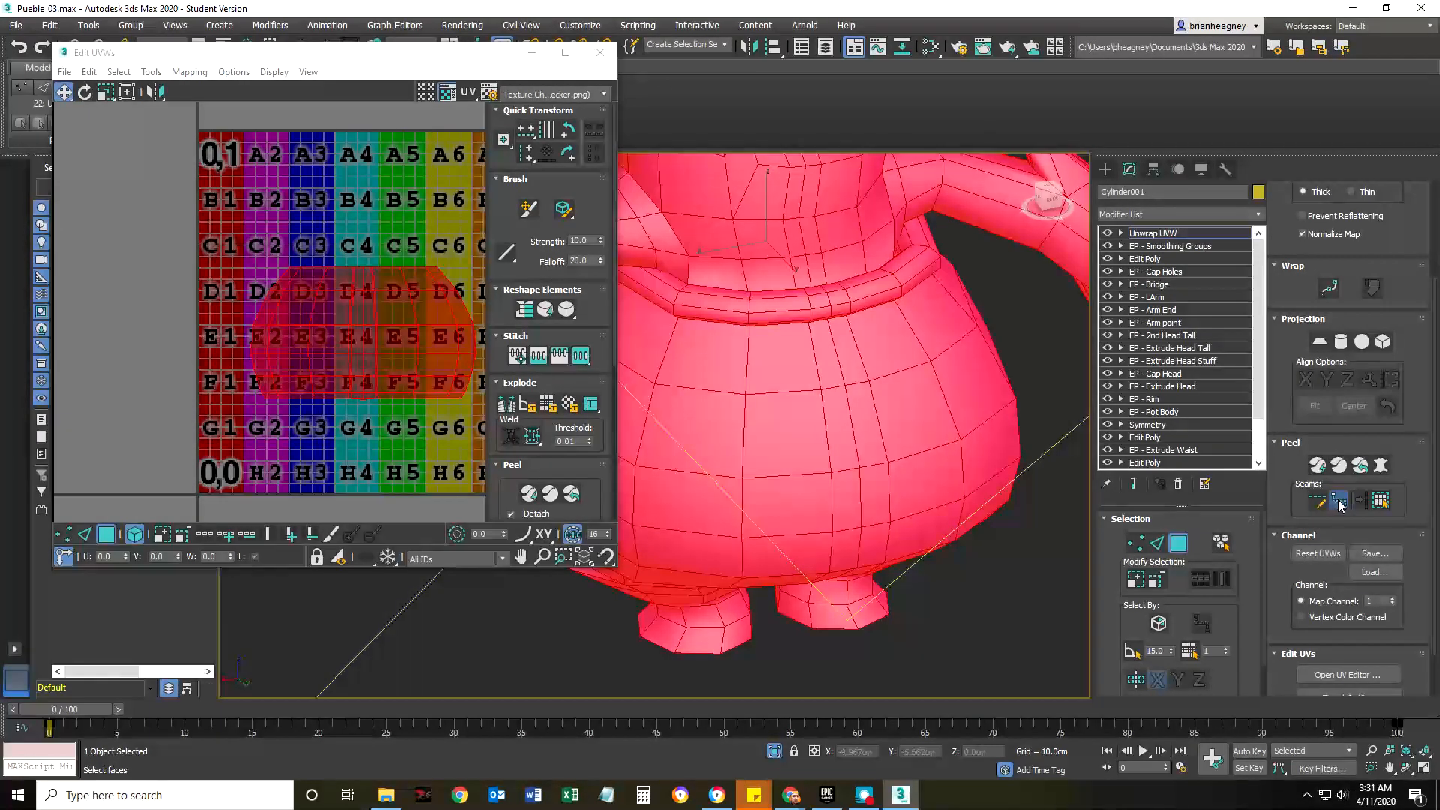
pyautogui.click(298, 371)
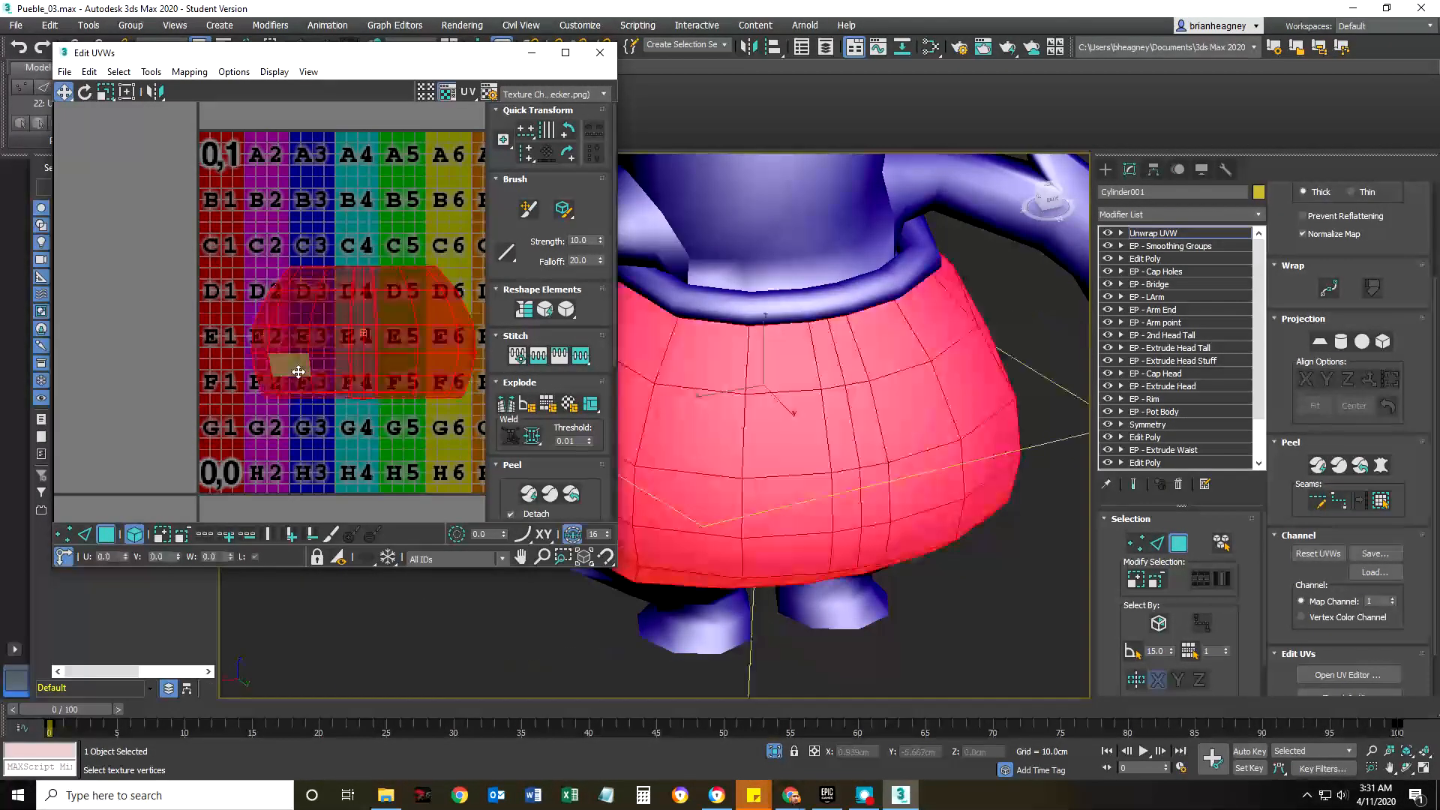
# - Mark a vertical peel seam on the pot body with Edit Seams, following one edge loop from the rim to the underside
pyautogui.click(1339, 502)
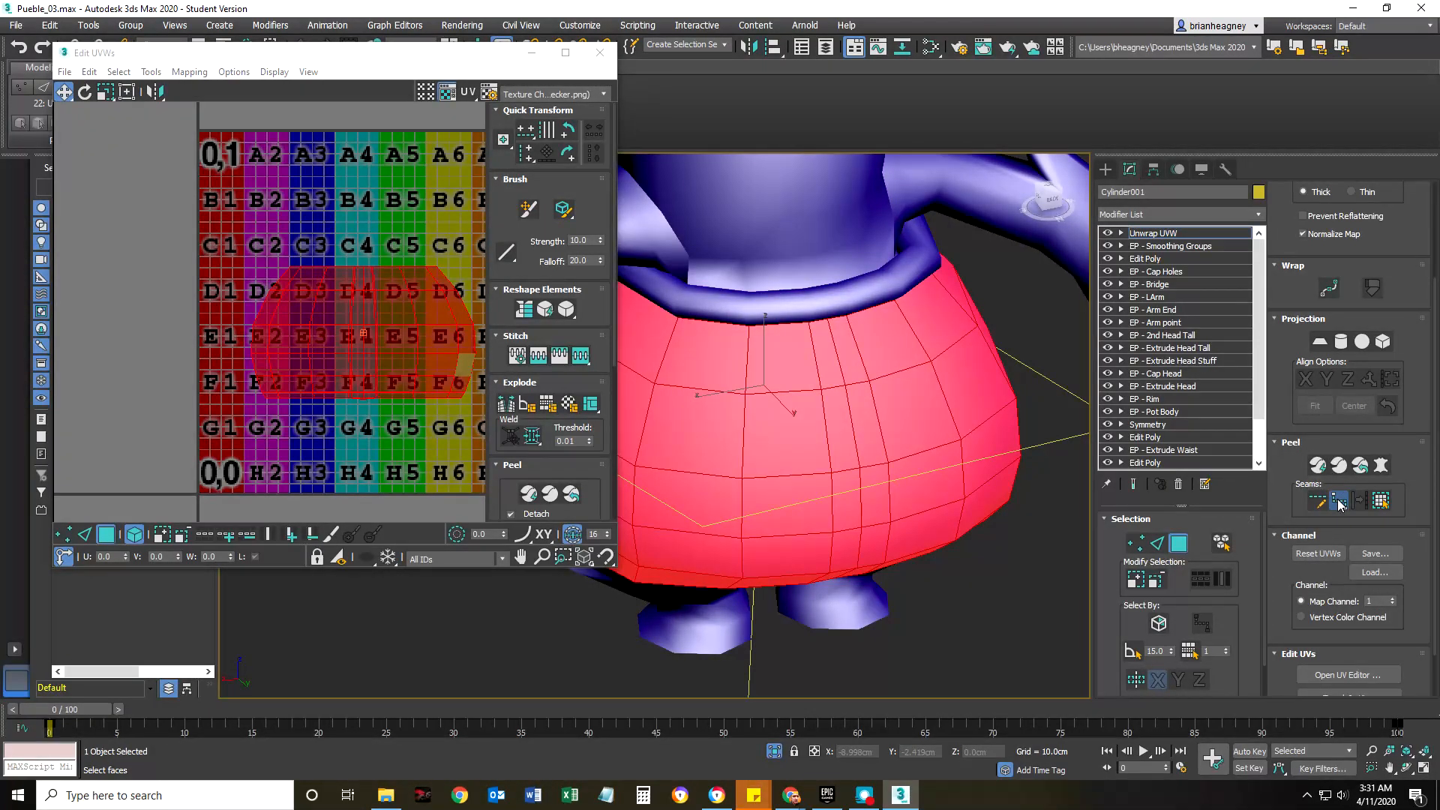
pyautogui.click(1318, 501)
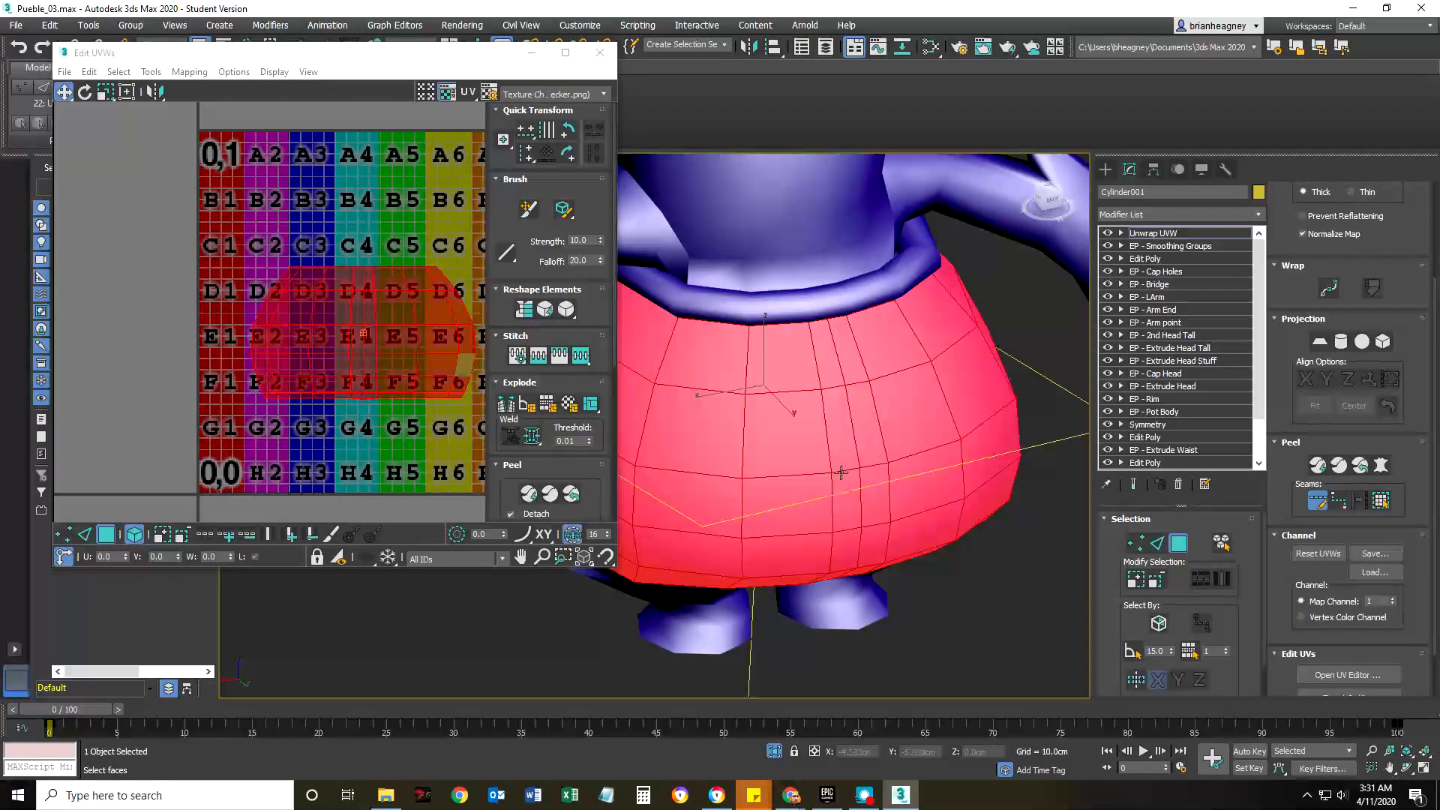
pyautogui.click(855, 452)
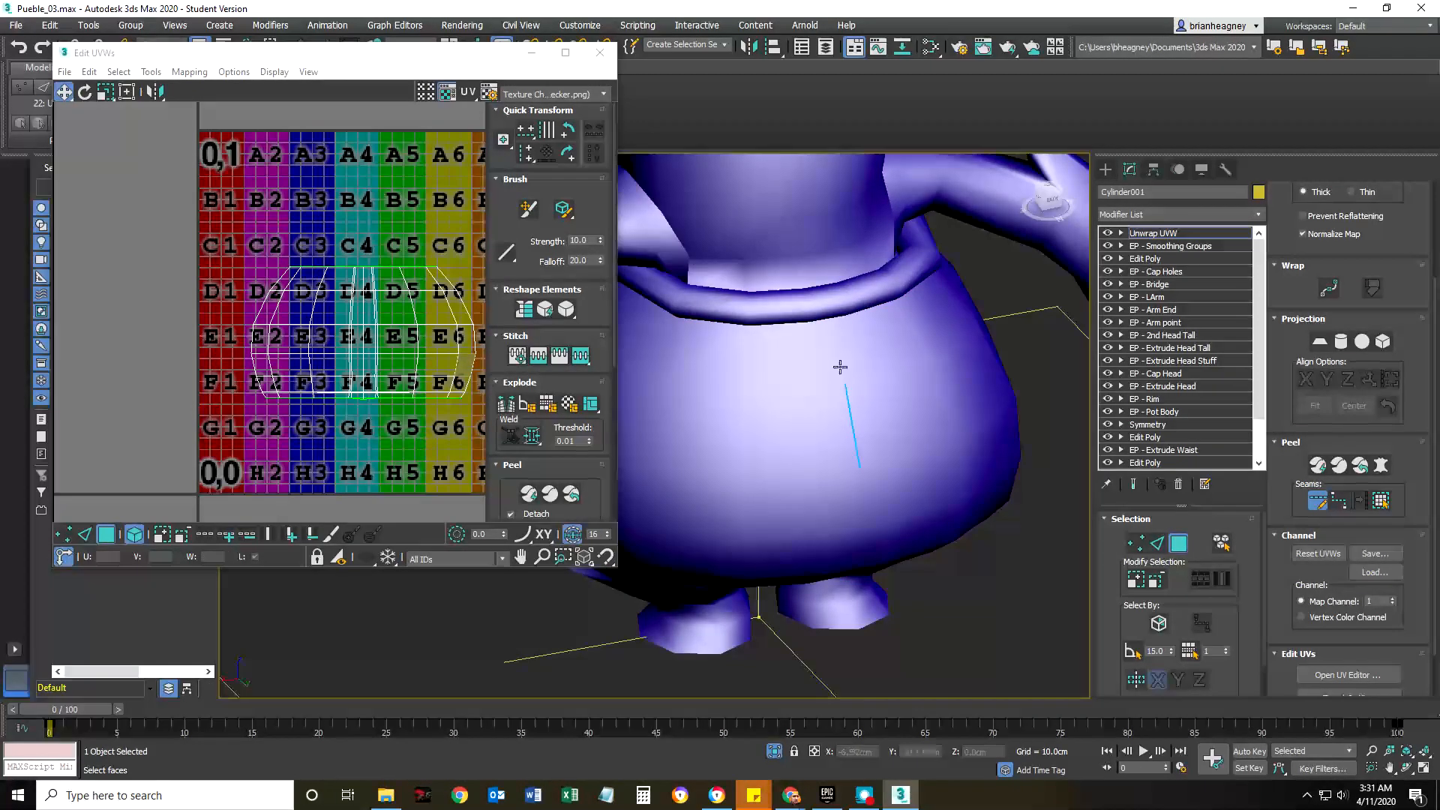
pyautogui.moveTo(844, 528); pyautogui.dragTo(840, 494, button='middle')
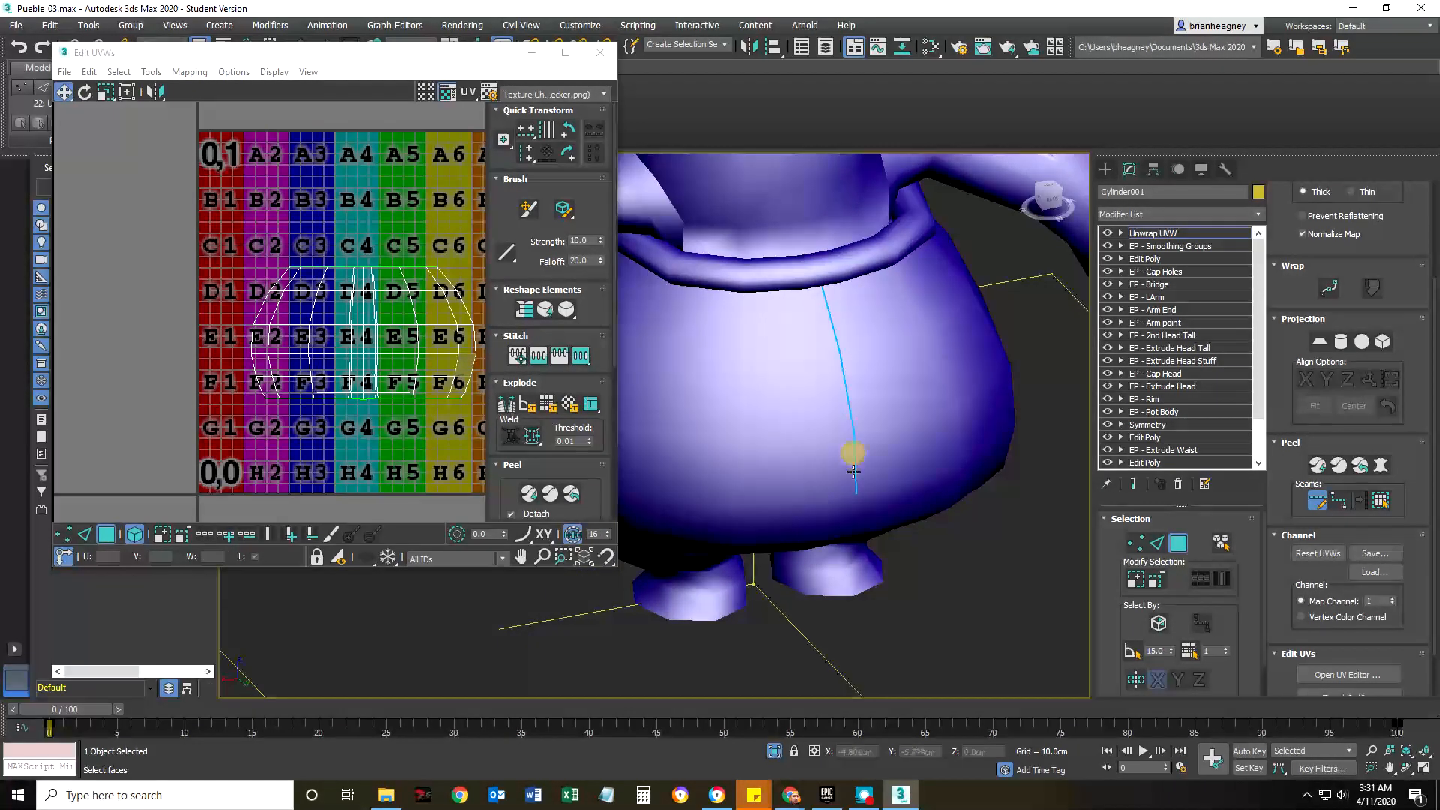
pyautogui.click(855, 511)
pyautogui.moveTo(835, 430)
pyautogui.mouseDown(button='middle')
pyautogui.moveTo(849, 502)
pyautogui.moveTo(856, 423)
pyautogui.moveTo(865, 445)
pyautogui.moveTo(830, 441)
pyautogui.mouseUp(button='middle')
pyautogui.click(878, 413)
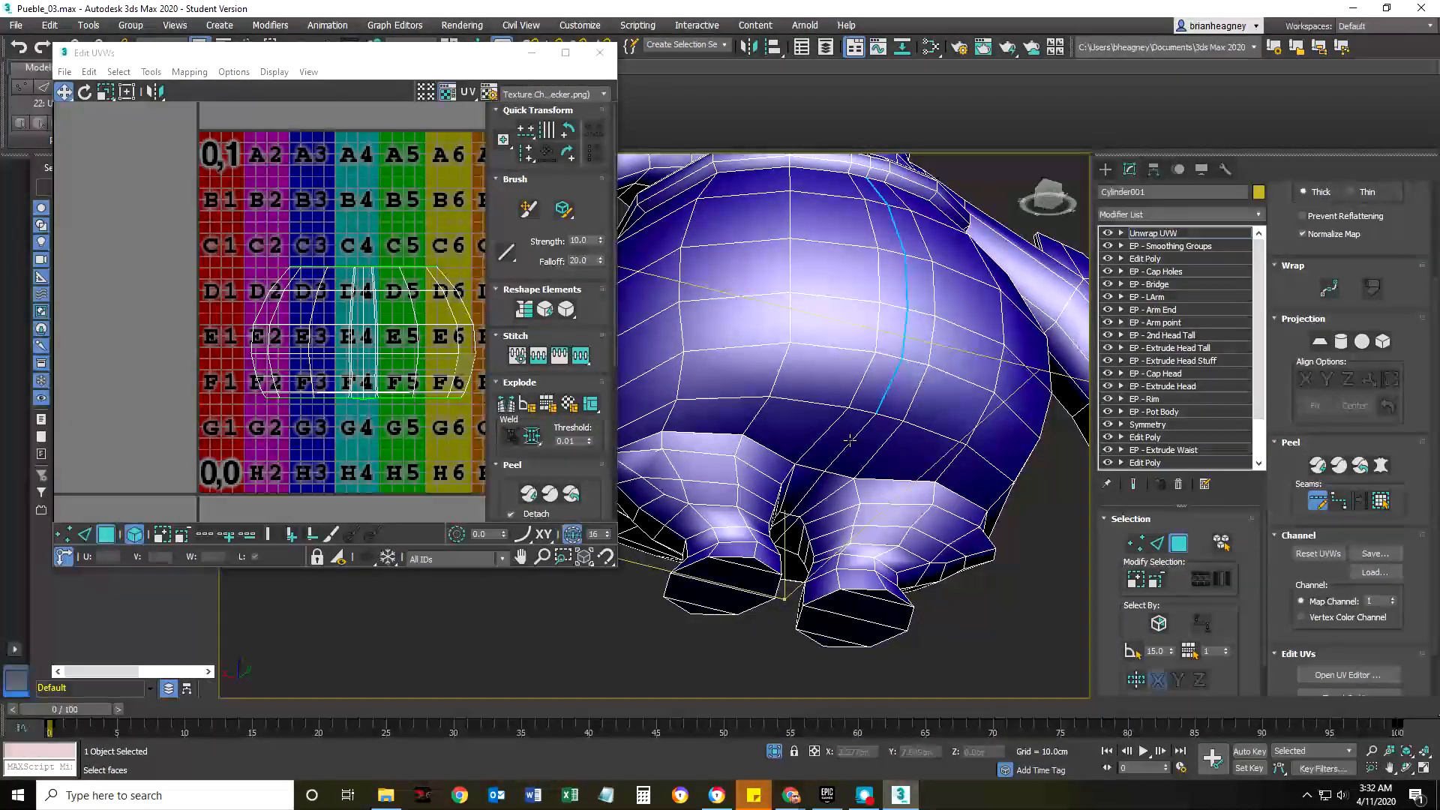
pyautogui.keyDown('alt'); pyautogui.moveTo(848, 438); pyautogui.dragTo(838, 513, button='middle'); pyautogui.keyUp('alt')
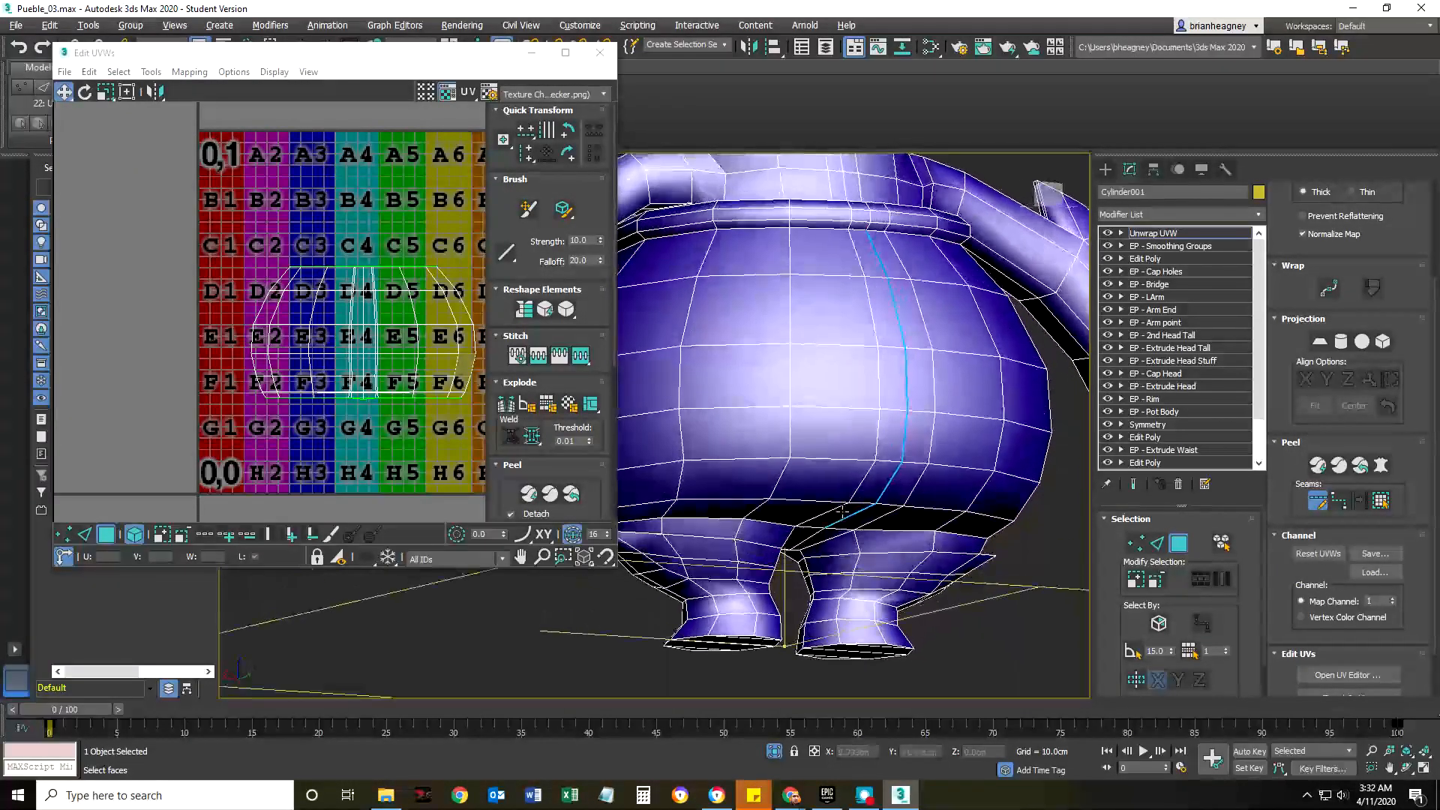
pyautogui.scroll(5, 857, 227)
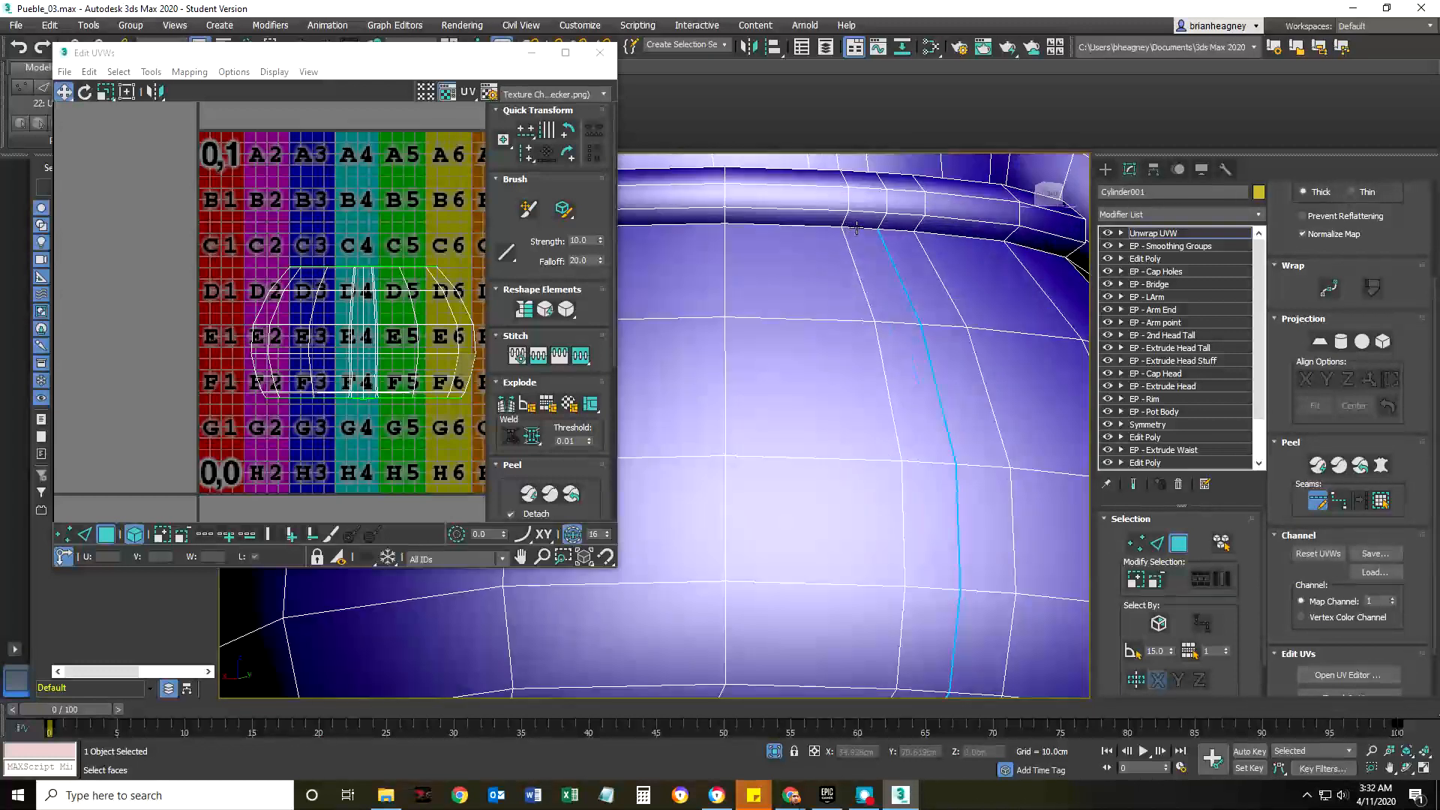
# - Mark peel seam edges one by one along the pot body's upper edge, just below the rim
pyautogui.moveTo(795, 226)
pyautogui.keyDown('alt'); pyautogui.mouseDown(button='middle')
pyautogui.moveTo(813, 283)
pyautogui.moveTo(799, 261)
pyautogui.moveTo(781, 326)
pyautogui.moveTo(811, 242)
pyautogui.mouseUp(button='middle'); pyautogui.keyUp('alt')
pyautogui.click(791, 245)
pyautogui.click(809, 240)
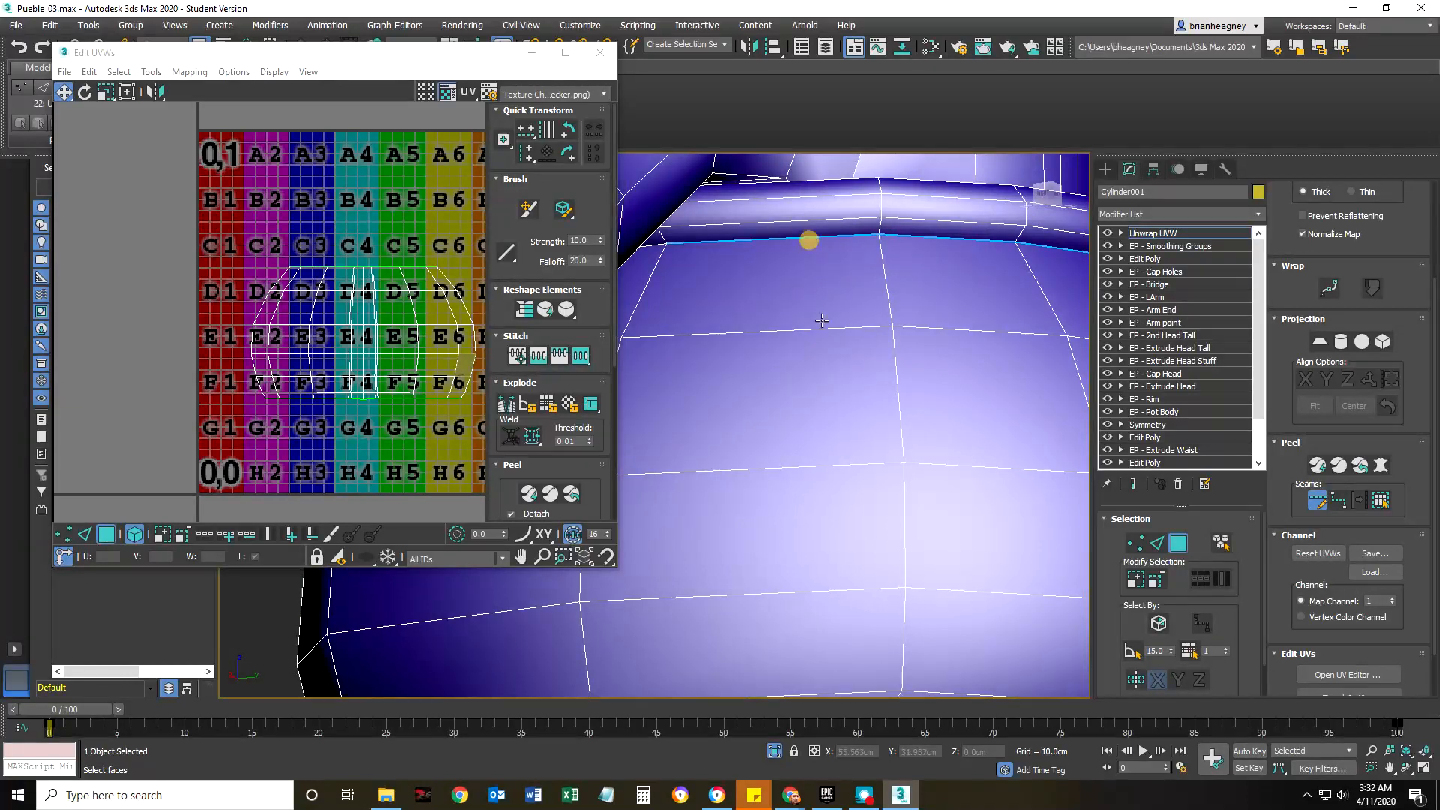
pyautogui.scroll(-5, 835, 365)
pyautogui.keyDown('alt'); pyautogui.moveTo(807, 351); pyautogui.dragTo(916, 347, button='middle'); pyautogui.keyUp('alt')
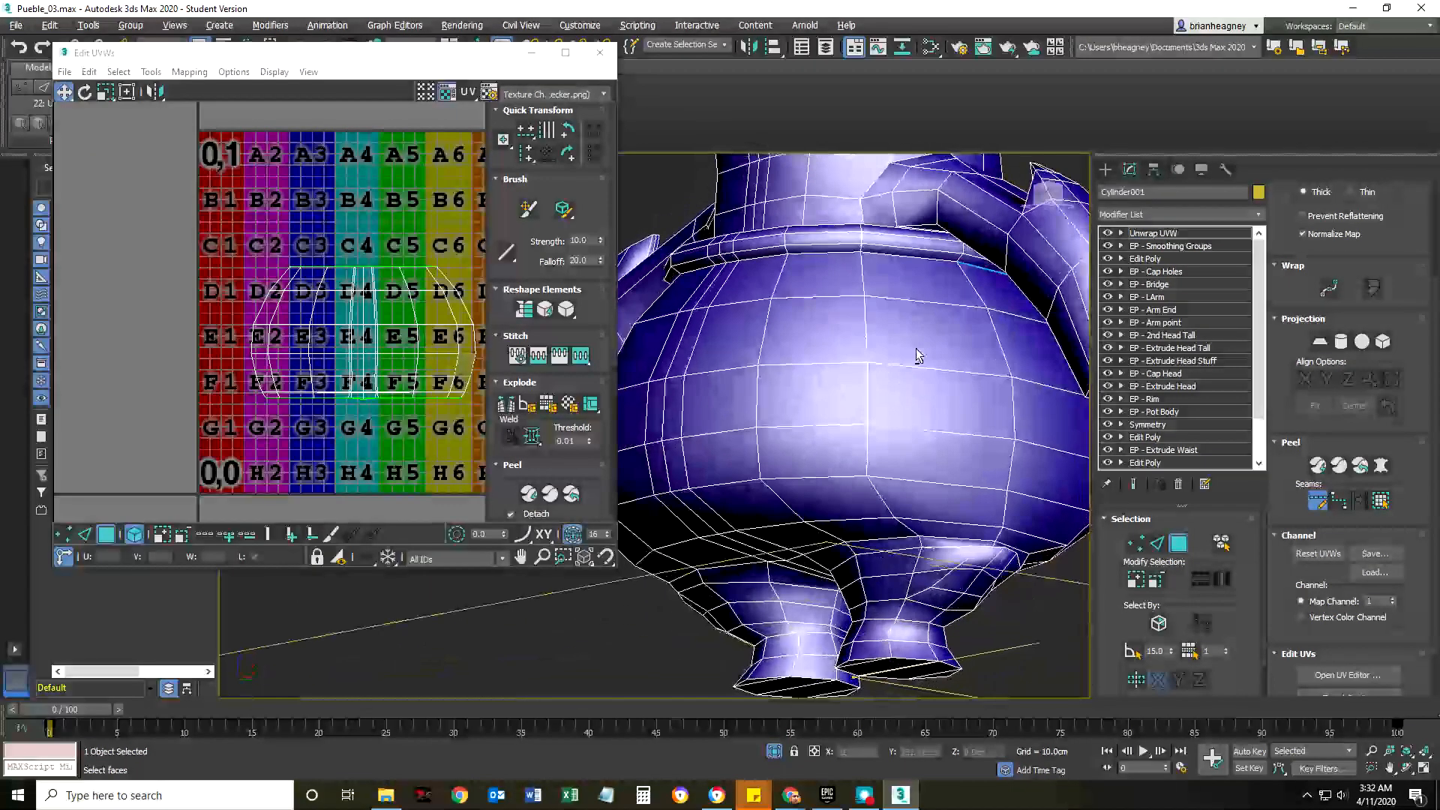
# - Run a point-to-point peel seam around the pot body's upper edge below the rim, ending at the top of the vertical seam
pyautogui.click(1346, 507)
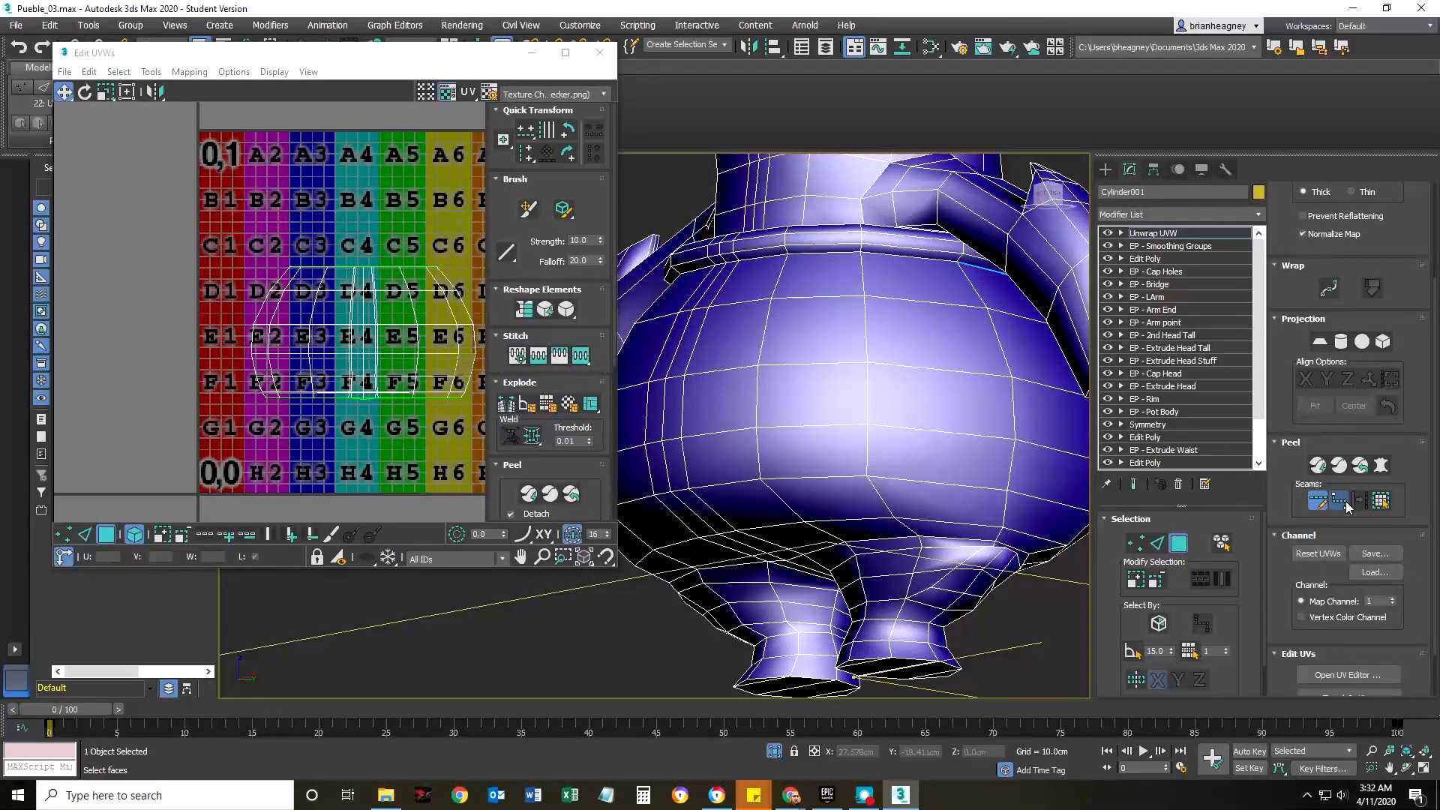
pyautogui.scroll(8, 883, 312)
pyautogui.click(961, 278)
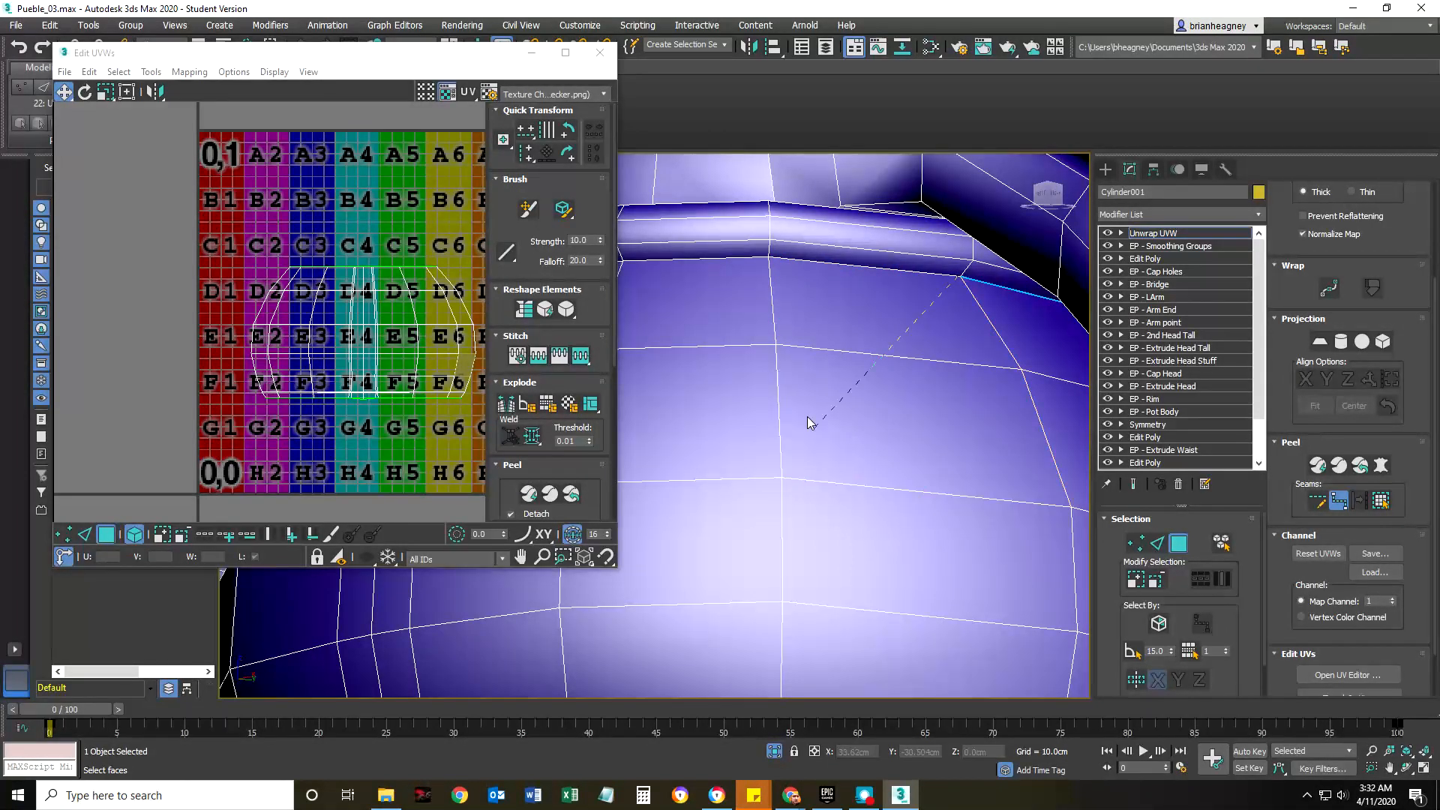
pyautogui.keyDown('alt'); pyautogui.moveTo(733, 344); pyautogui.dragTo(822, 388, button='middle'); pyautogui.keyUp('alt')
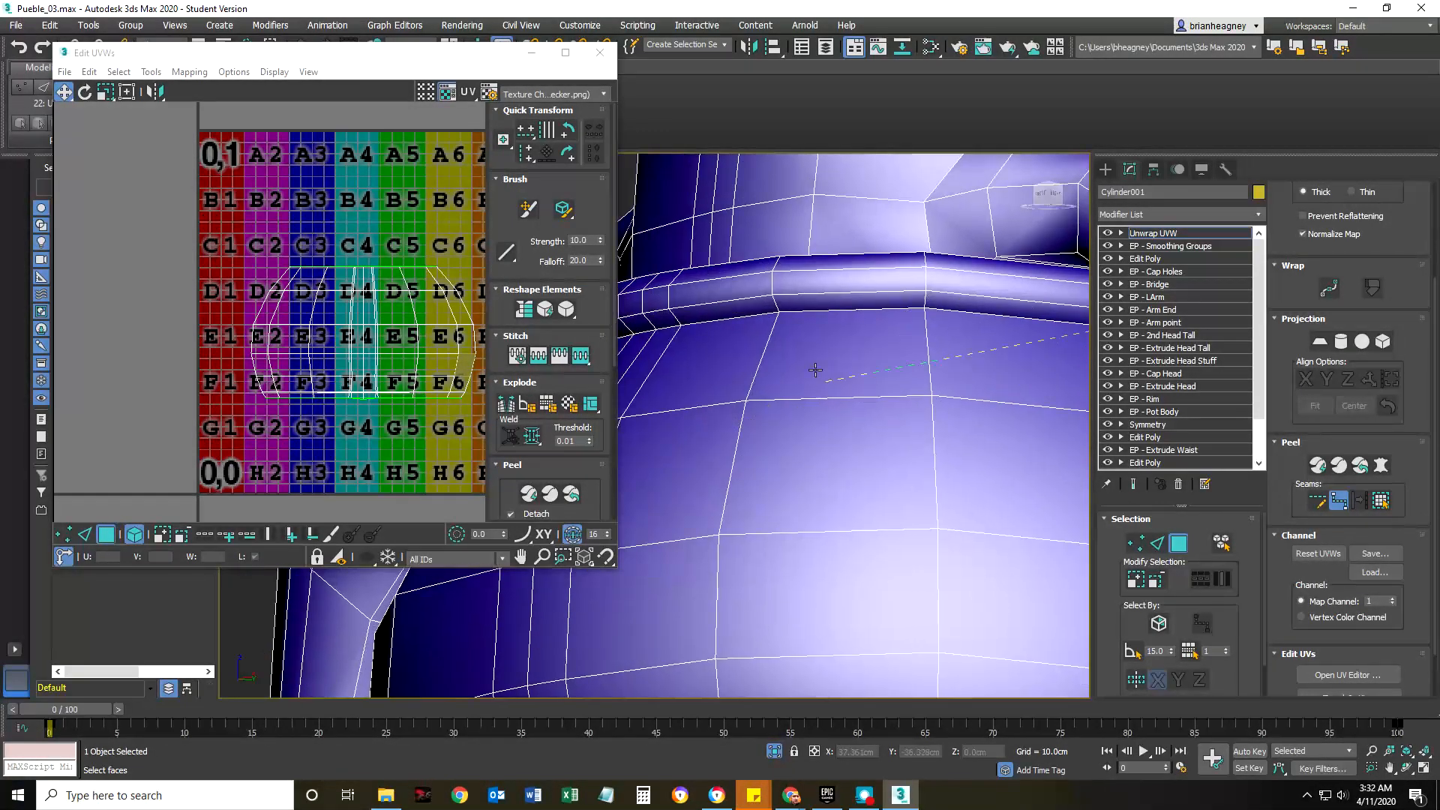
pyautogui.click(780, 313)
pyautogui.scroll(-3, 786, 395)
pyautogui.moveTo(787, 390); pyautogui.dragTo(817, 333, button='middle')
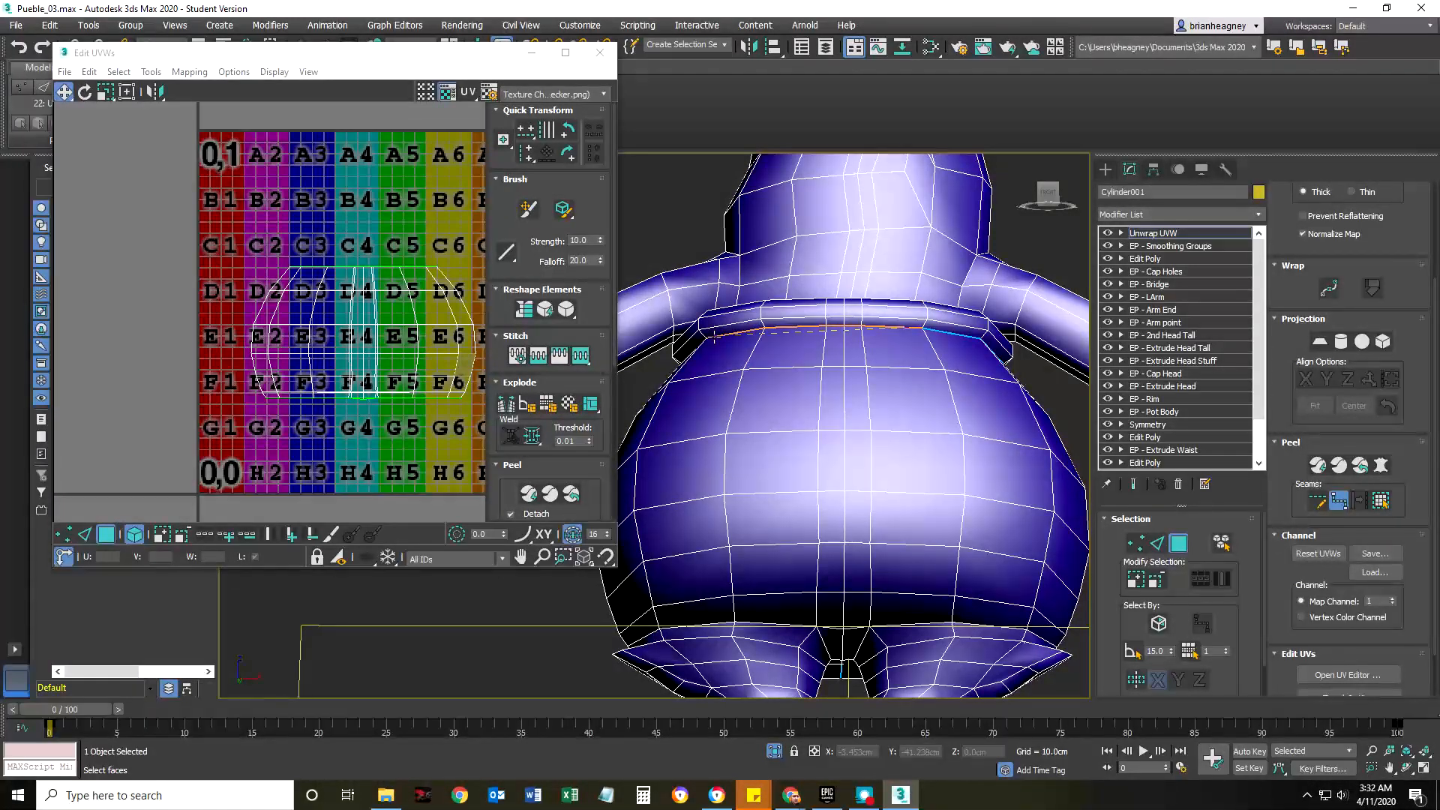
pyautogui.keyDown('alt'); pyautogui.moveTo(714, 334); pyautogui.dragTo(740, 346, button='middle'); pyautogui.keyUp('alt')
pyautogui.click(746, 344)
pyautogui.keyDown('alt'); pyautogui.moveTo(733, 417); pyautogui.dragTo(919, 413, button='middle'); pyautogui.keyUp('alt')
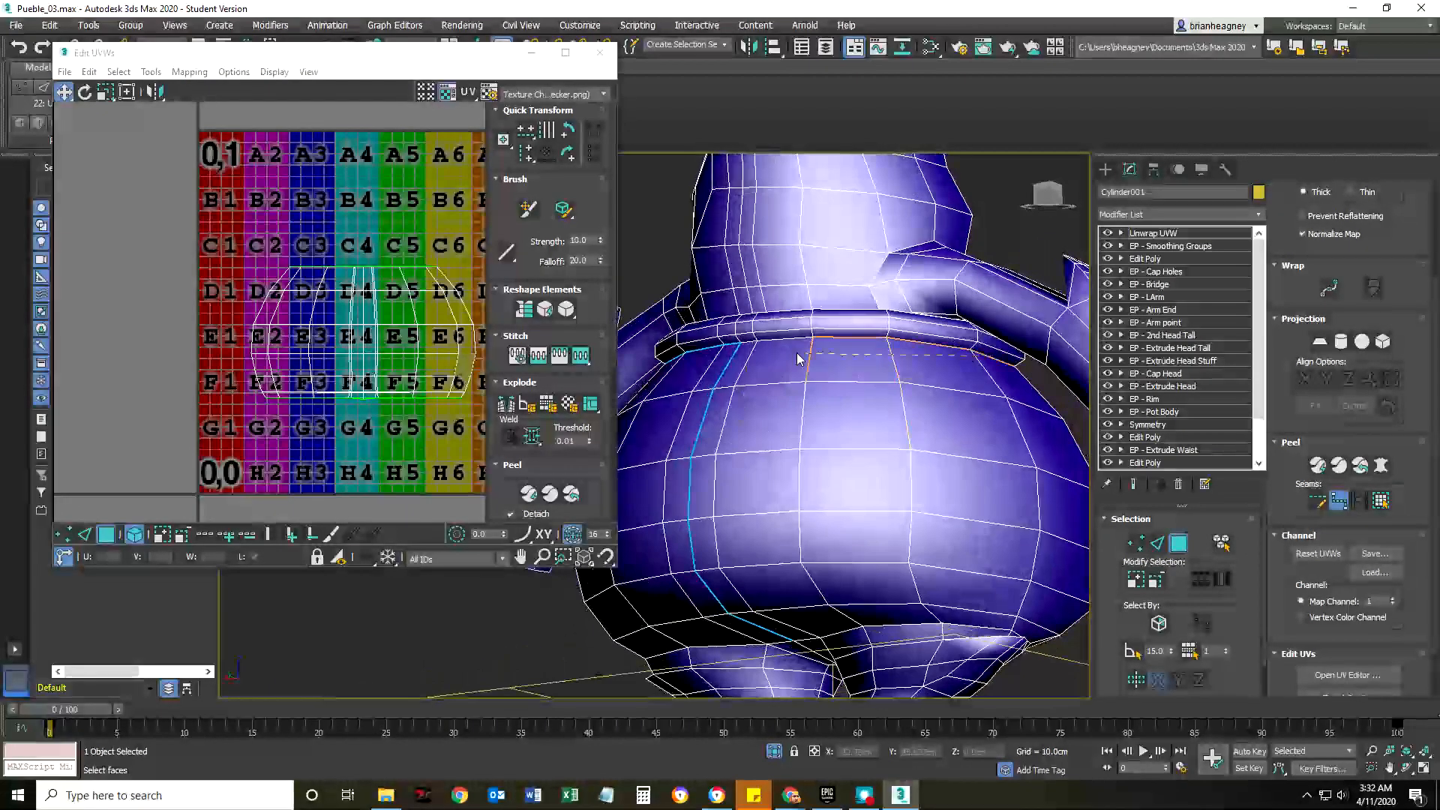
pyautogui.click(740, 343)
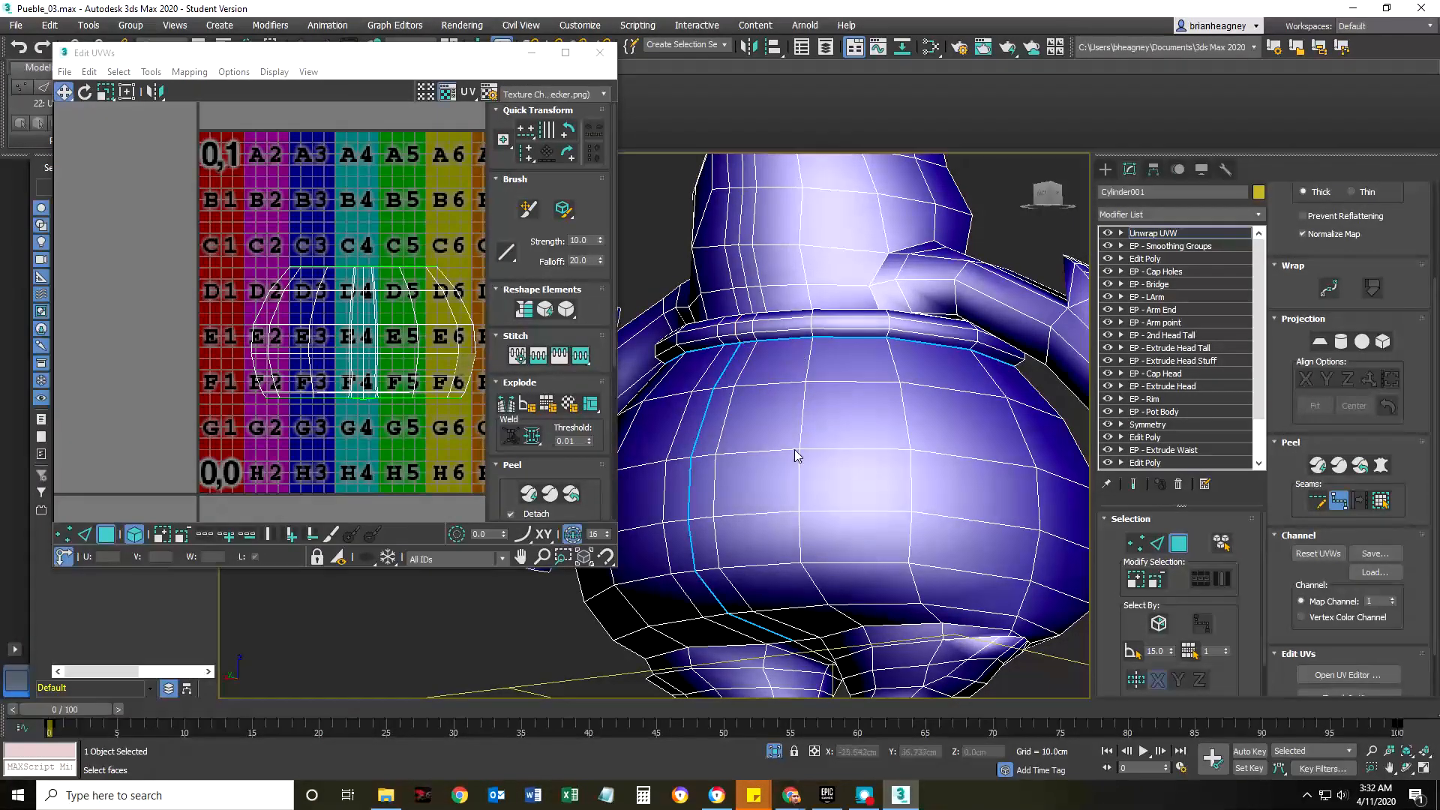
# - Run a point-to-point peel seam around the pot body's underside, following the boundary edges where the legs join
pyautogui.keyDown('alt'); pyautogui.moveTo(743, 571); pyautogui.dragTo(804, 420, button='middle'); pyautogui.keyUp('alt')
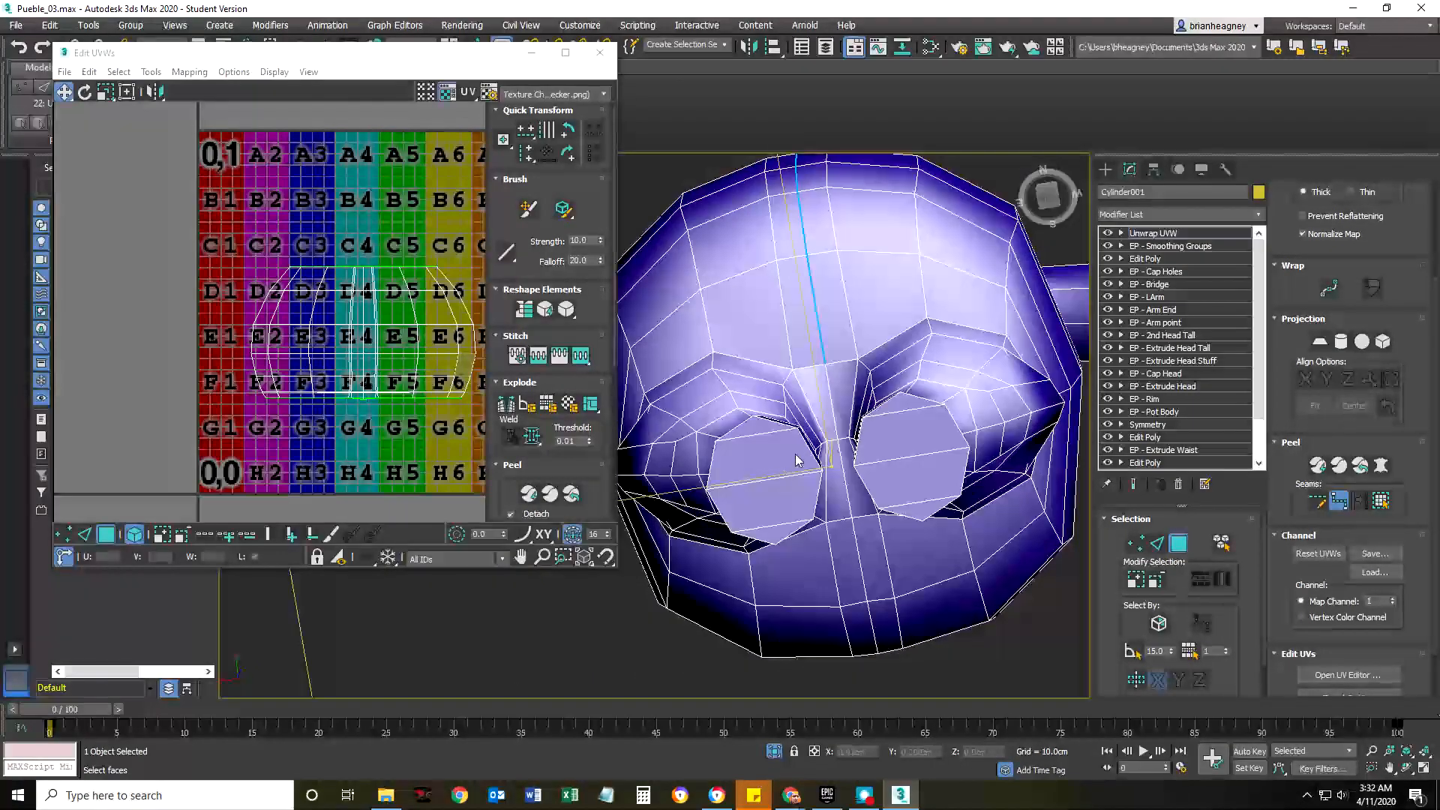
pyautogui.scroll(5, 806, 416)
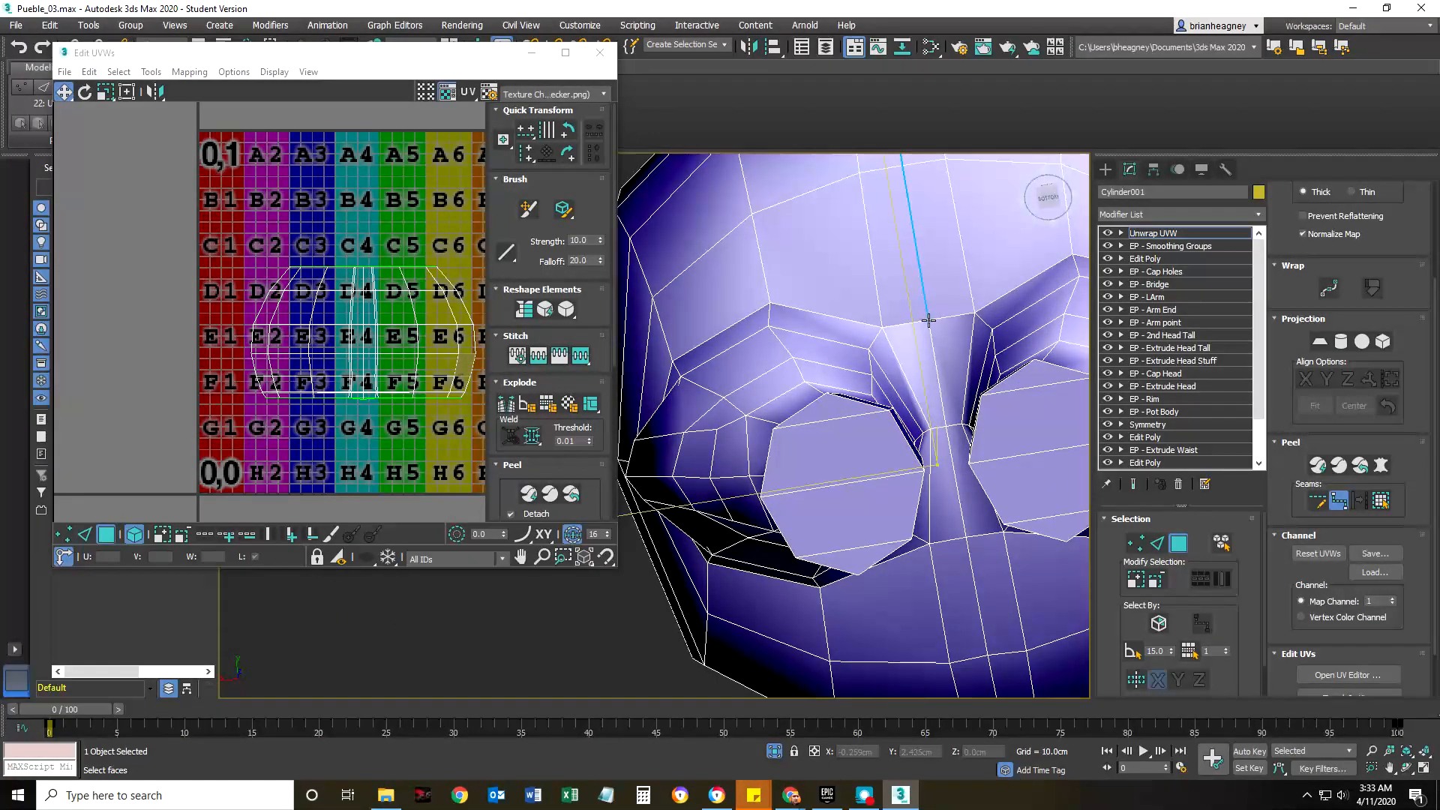
pyautogui.click(771, 303)
pyautogui.moveTo(761, 322)
pyautogui.keyDown('alt'); pyautogui.mouseDown(button='middle')
pyautogui.moveTo(882, 371)
pyautogui.moveTo(916, 444)
pyautogui.moveTo(836, 437)
pyautogui.moveTo(813, 533)
pyautogui.moveTo(780, 241)
pyautogui.mouseUp(button='middle'); pyautogui.keyUp('alt')
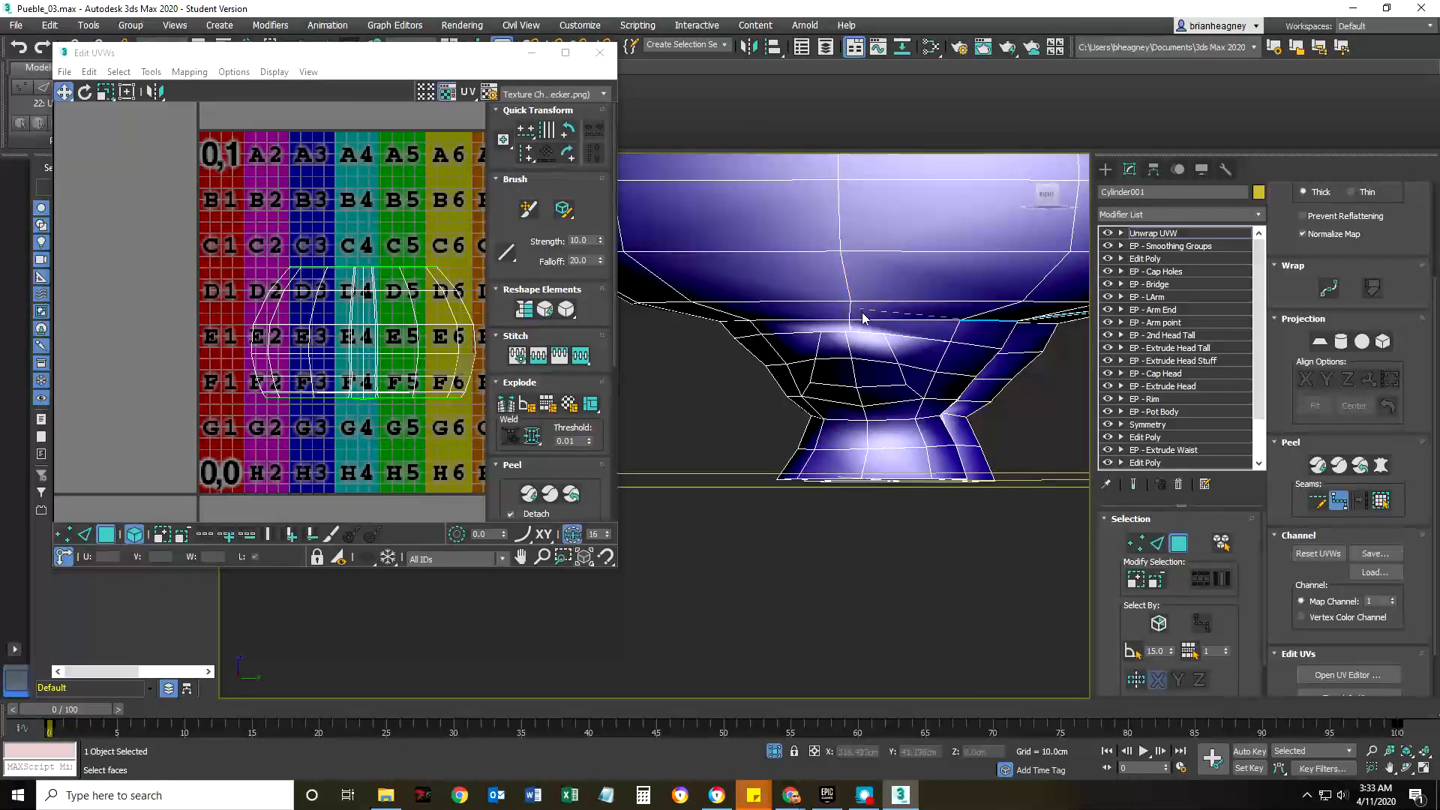
pyautogui.keyDown('alt'); pyautogui.moveTo(849, 319); pyautogui.dragTo(889, 287, button='middle'); pyautogui.keyUp('alt')
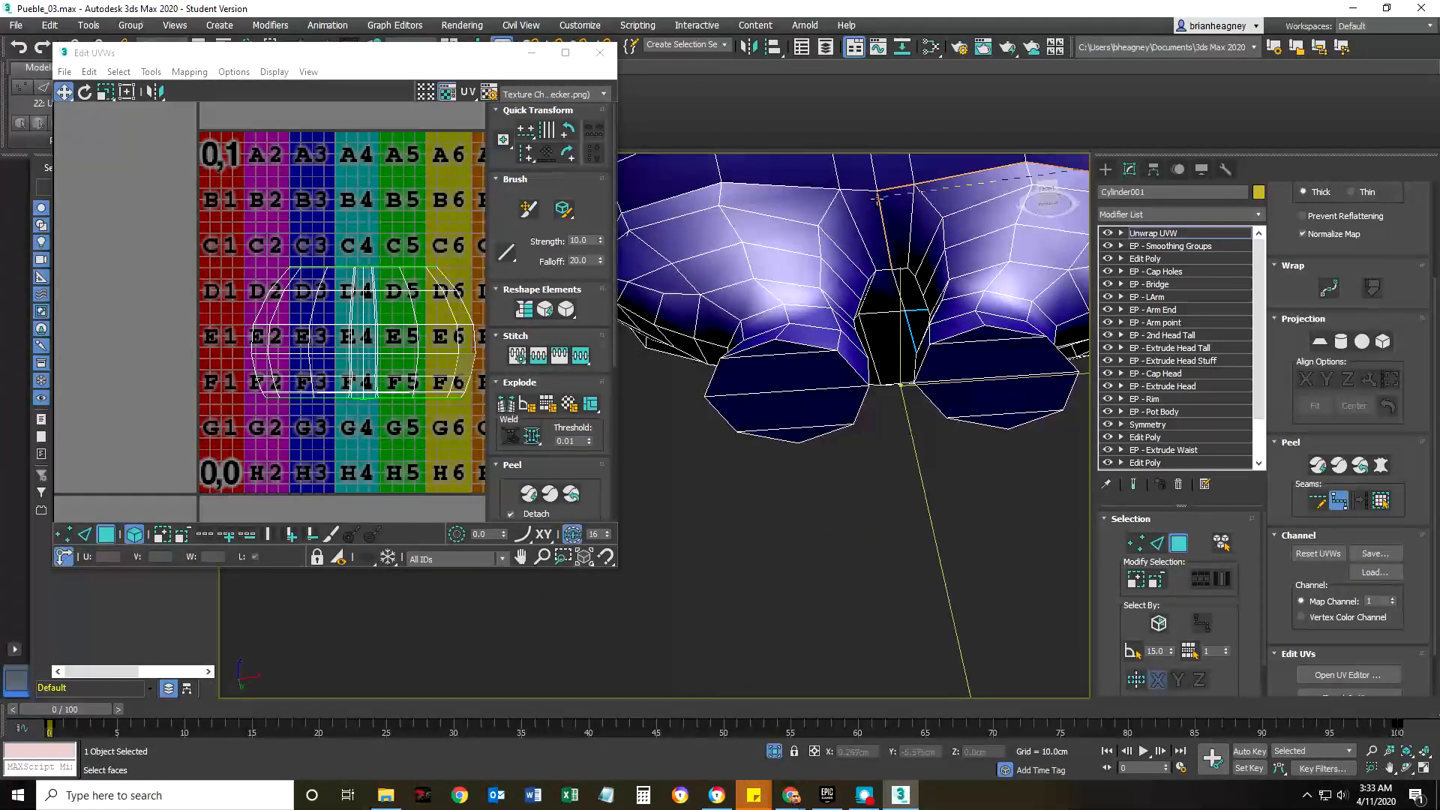
pyautogui.keyDown('alt'); pyautogui.moveTo(874, 193); pyautogui.dragTo(854, 292, button='middle'); pyautogui.keyUp('alt')
pyautogui.click(841, 251)
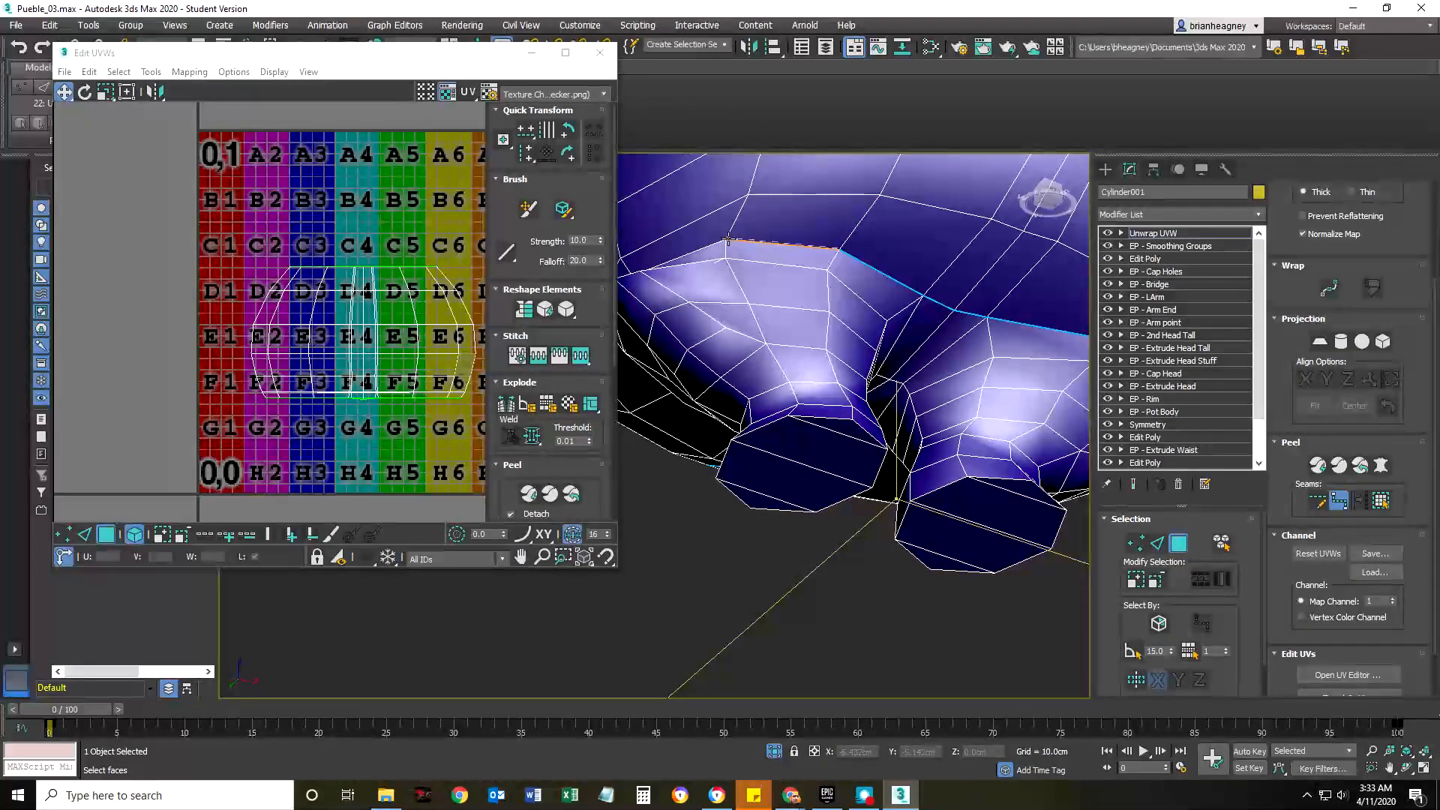
pyautogui.keyDown('alt'); pyautogui.moveTo(721, 305); pyautogui.dragTo(797, 340, button='middle'); pyautogui.keyUp('alt')
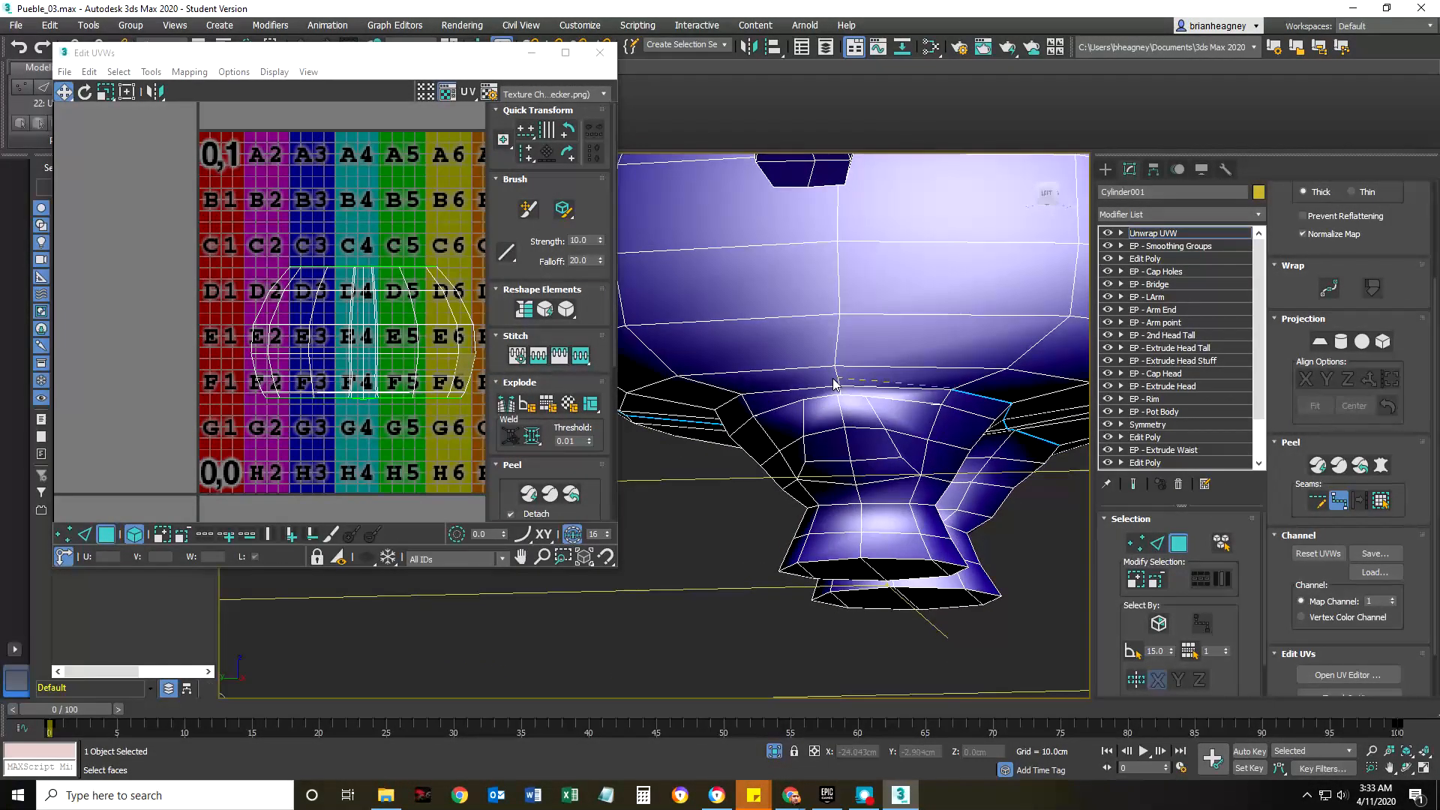
pyautogui.keyDown('alt'); pyautogui.moveTo(708, 375); pyautogui.dragTo(825, 323, button='middle'); pyautogui.keyUp('alt')
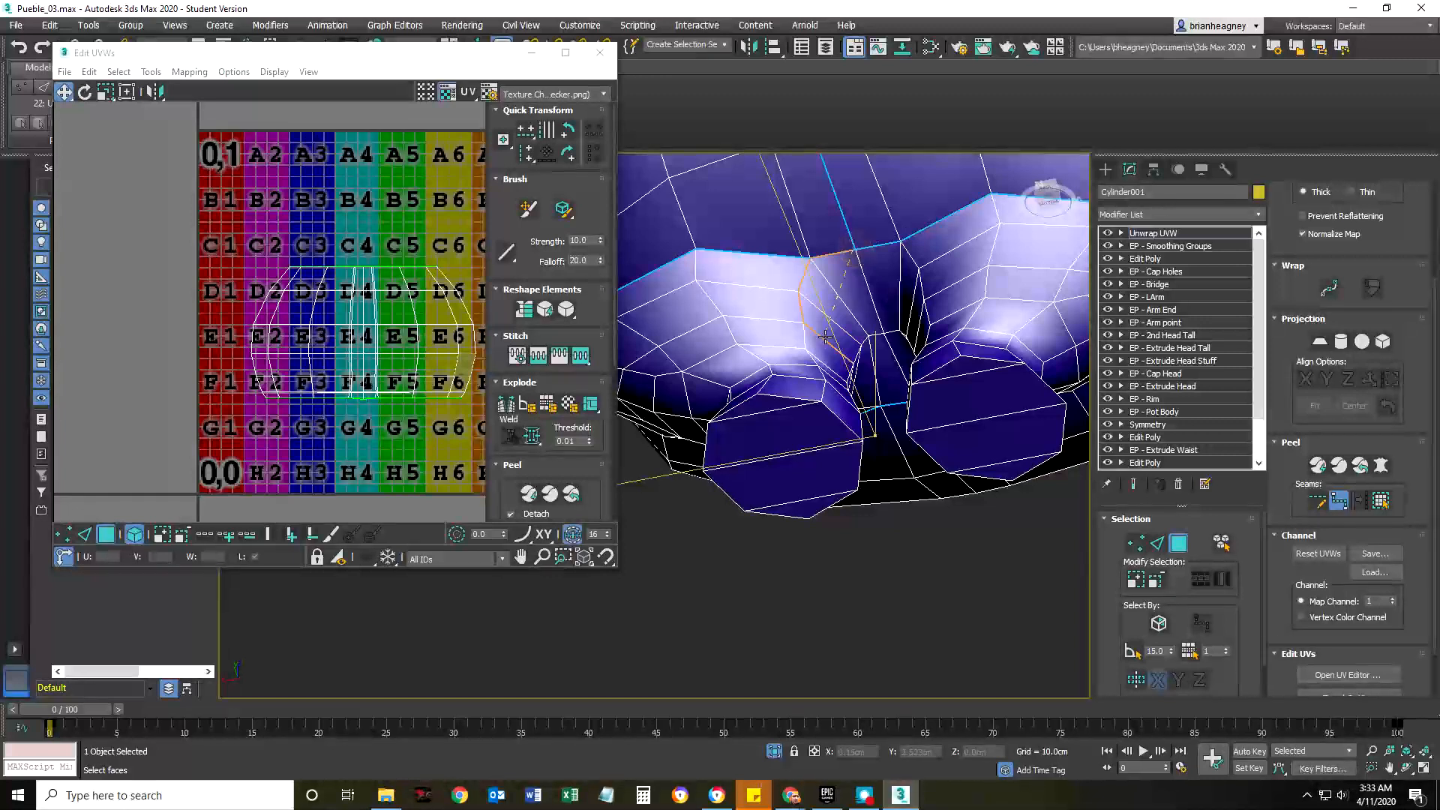
pyautogui.scroll(-6, 856, 249)
pyautogui.keyDown('alt'); pyautogui.moveTo(863, 330); pyautogui.dragTo(694, 425, button='middle'); pyautogui.keyUp('alt')
pyautogui.scroll(-5, 790, 390)
pyautogui.scroll(3, 788, 382)
pyautogui.keyDown('alt'); pyautogui.moveTo(825, 402); pyautogui.dragTo(793, 385, button='middle'); pyautogui.keyUp('alt')
pyautogui.scroll(2, 793, 385)
pyautogui.moveTo(840, 338); pyautogui.dragTo(823, 336, button='middle')
# - Finish point-to-point seaming, select the pot body's whole UV shell, and start a Pelt Map on it
pyautogui.moveTo(416, 384); pyautogui.dragTo(345, 356, button='middle')
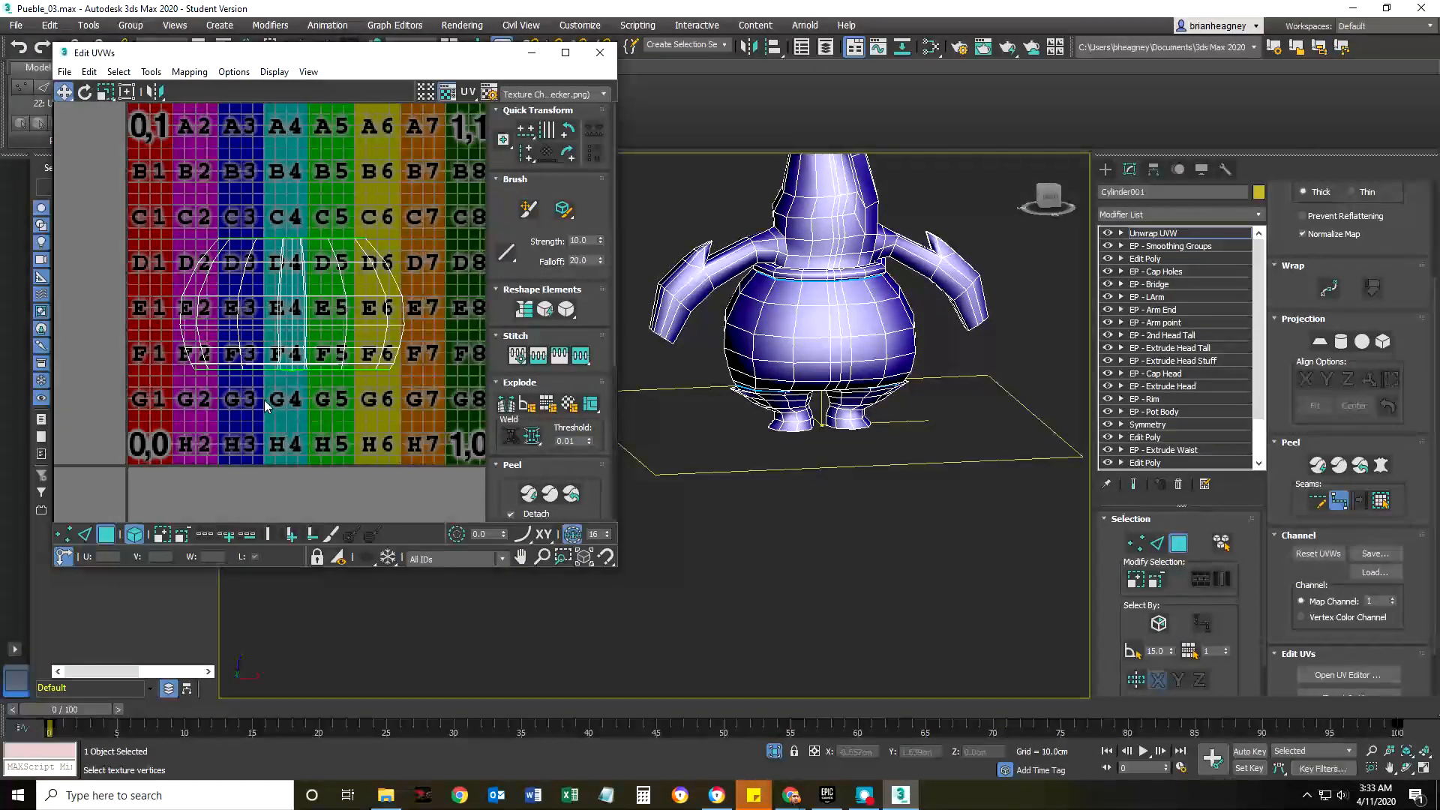
pyautogui.scroll(-3, 264, 399)
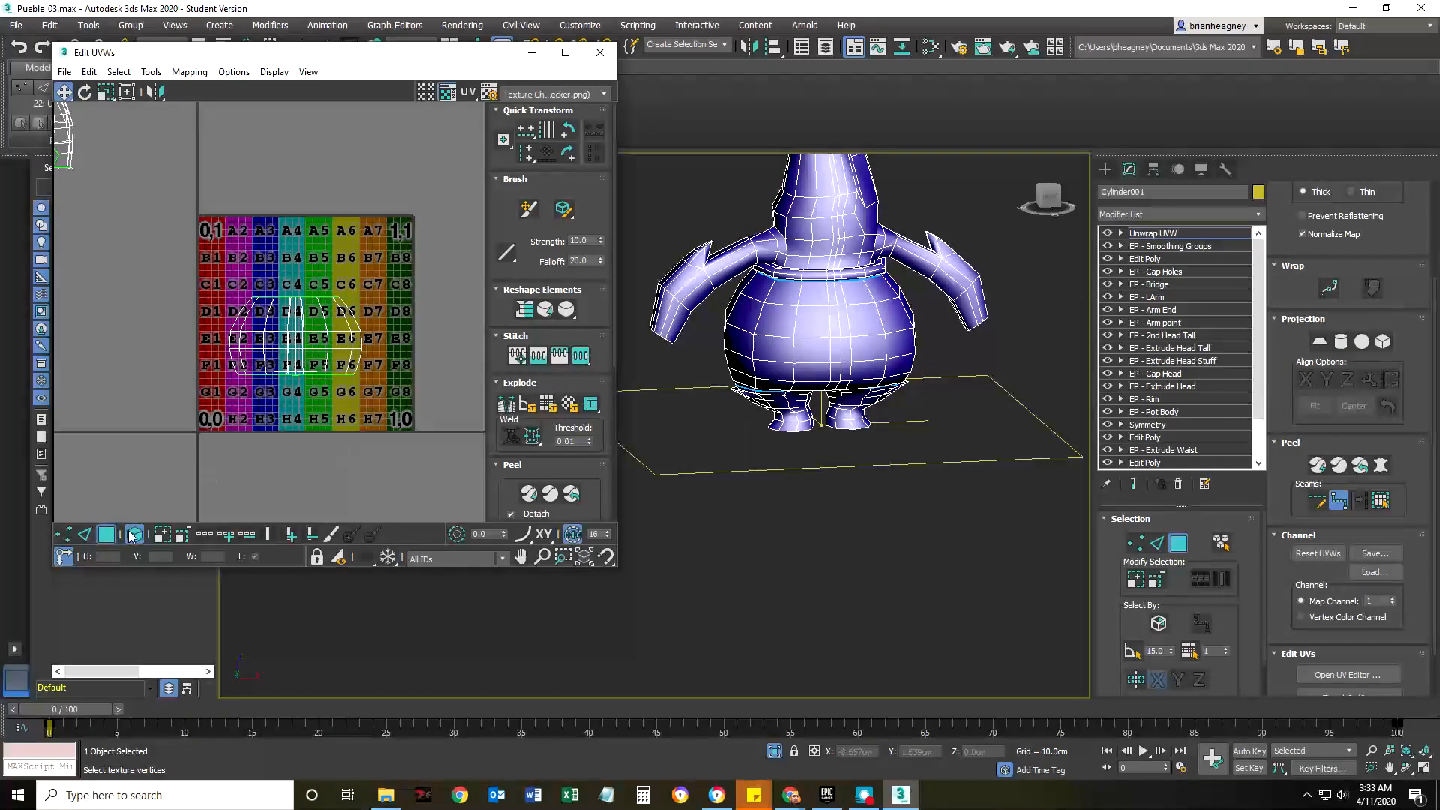
pyautogui.click(134, 535)
pyautogui.click(278, 355)
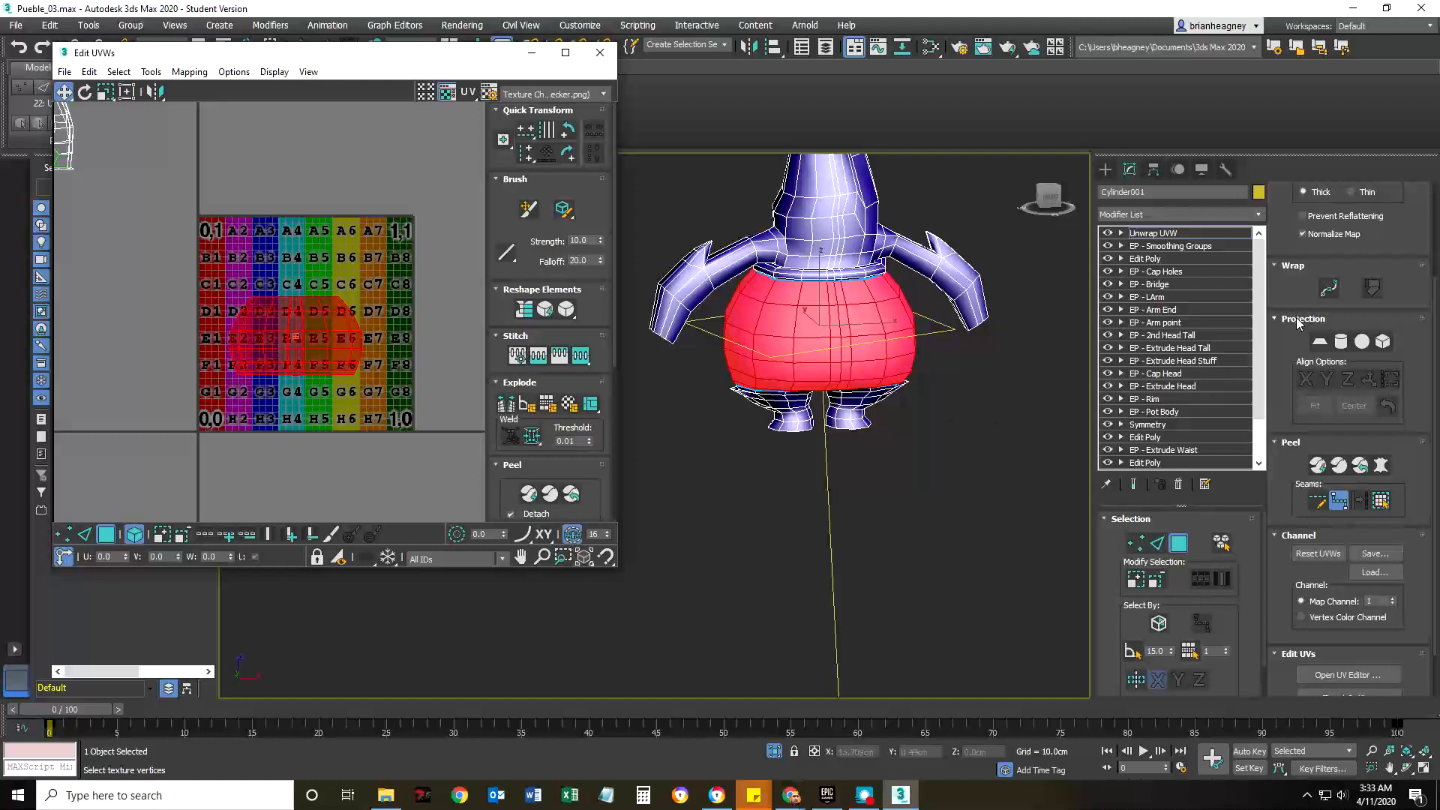
pyautogui.click(1339, 502)
pyautogui.moveTo(975, 418)
pyautogui.keyDown('alt'); pyautogui.mouseDown(button='middle')
pyautogui.moveTo(699, 398)
pyautogui.moveTo(715, 423)
pyautogui.moveTo(981, 438)
pyautogui.mouseUp(button='middle'); pyautogui.keyUp('alt')
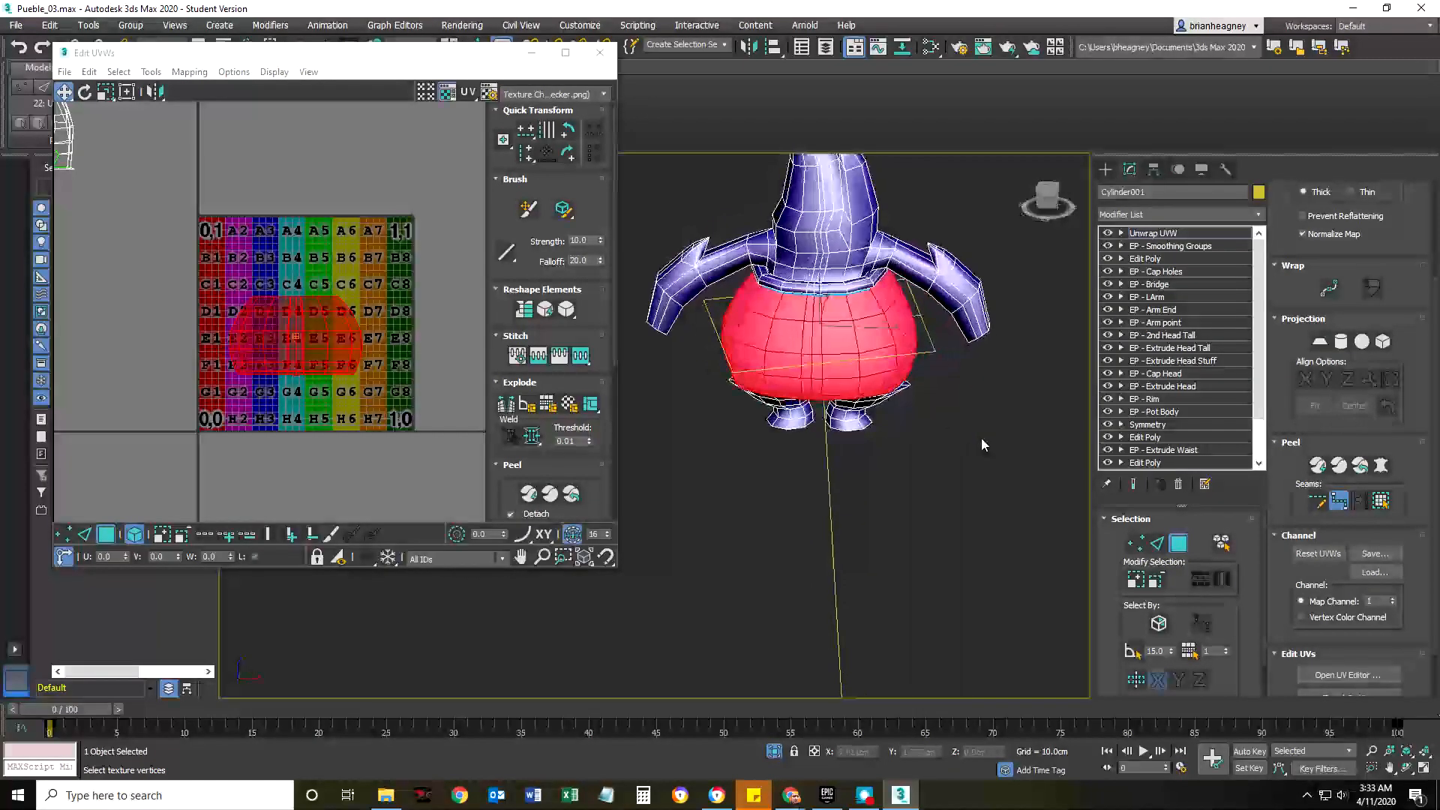
pyautogui.click(1380, 465)
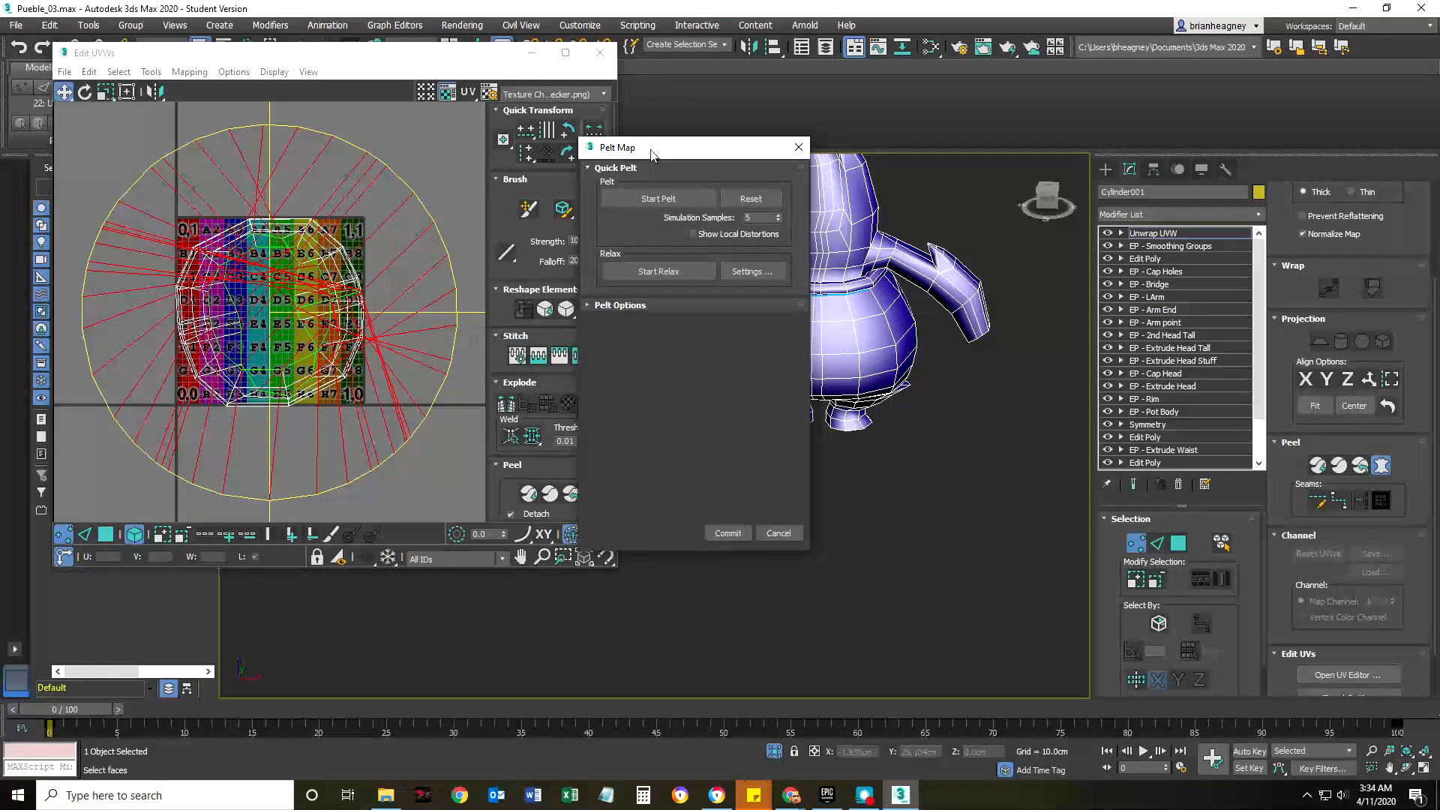
pyautogui.moveTo(651, 150); pyautogui.dragTo(682, 141)
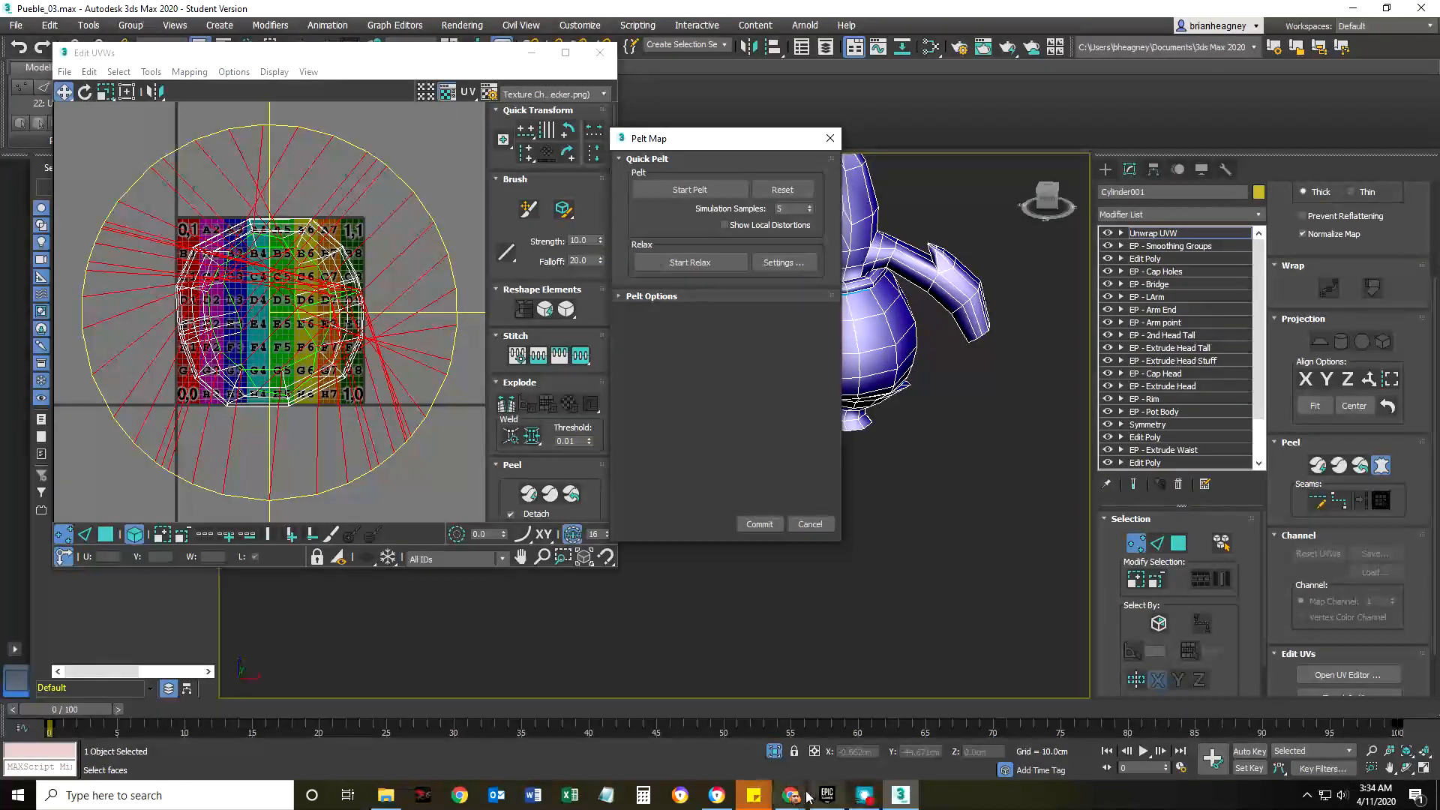
# - Look at the stretched animal hide reference photo in Chrome, and return to the Pelt Map in 3ds Max
pyautogui.moveTo(790, 795)
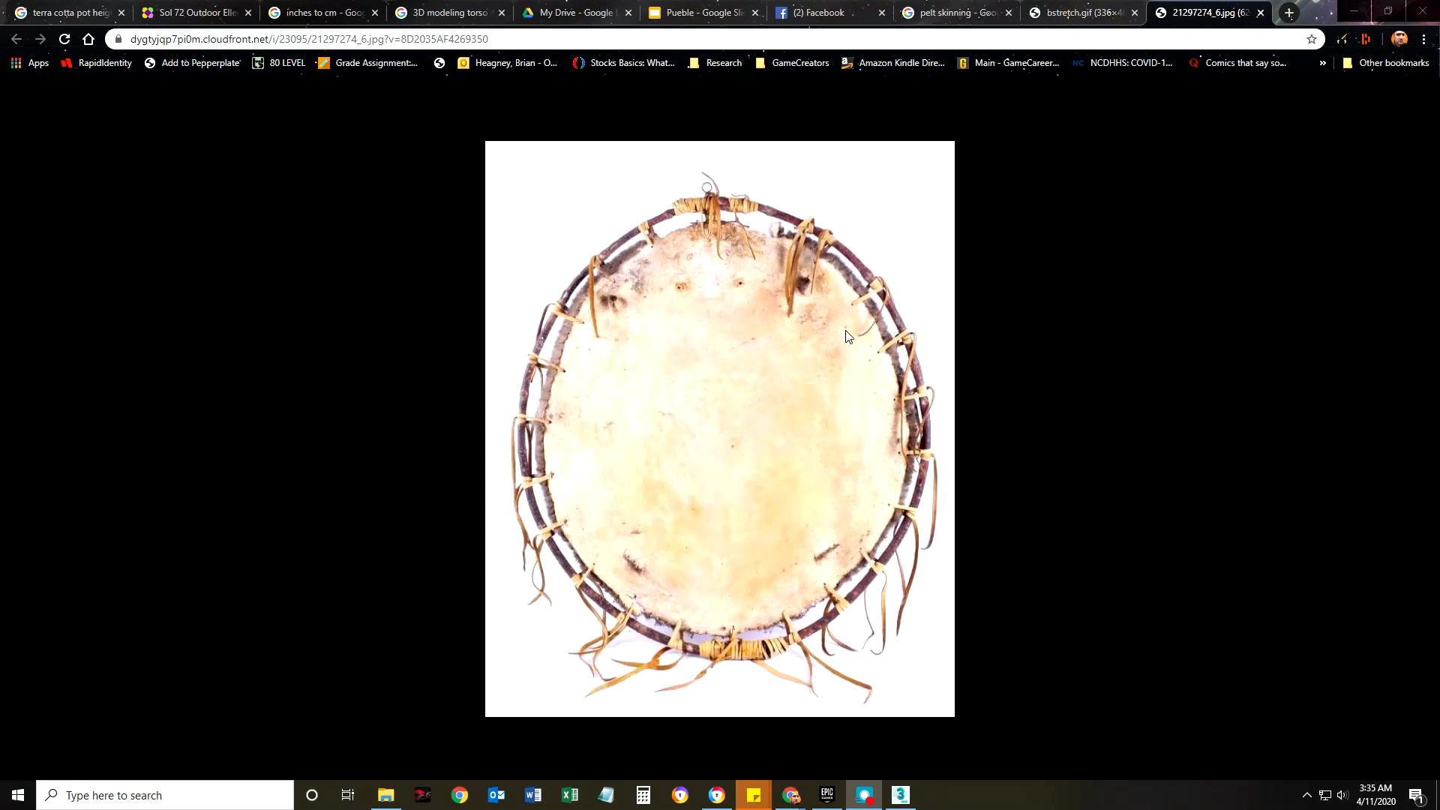
pyautogui.click(901, 796)
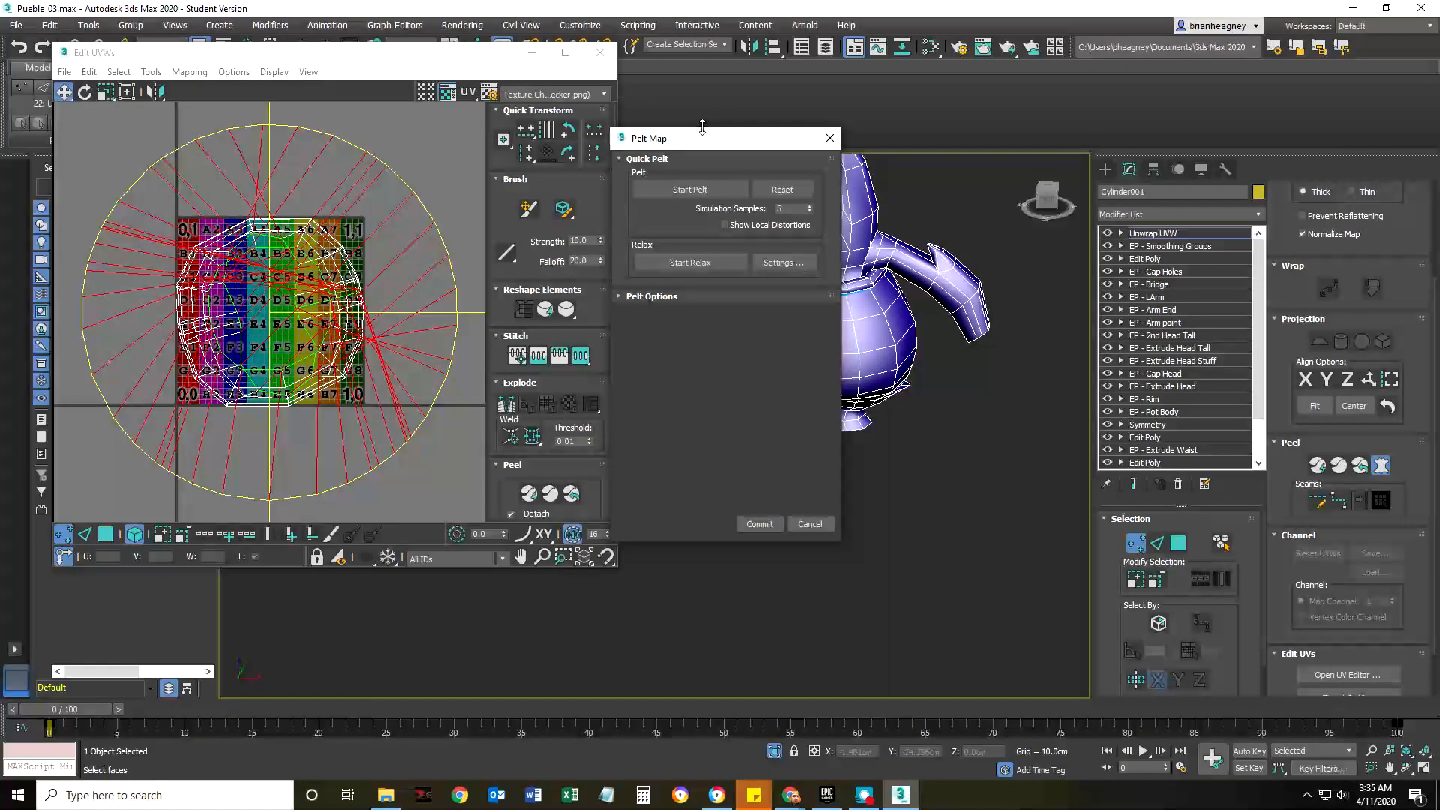
pyautogui.moveTo(696, 143); pyautogui.dragTo(752, 142)
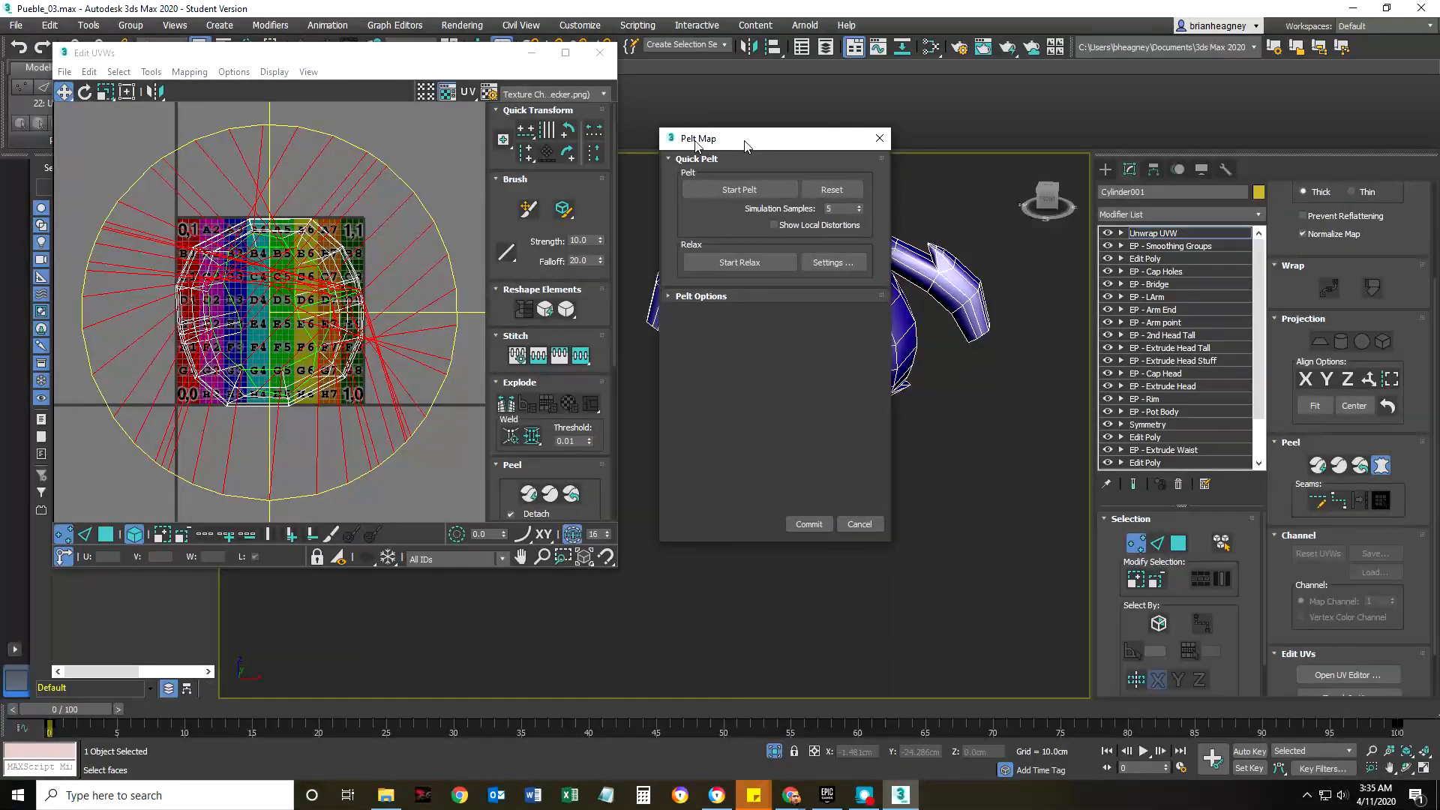
# - Select the pelt stretcher and scale it up uniformly into a circle several times larger than the pot body's shell
pyautogui.click(676, 296)
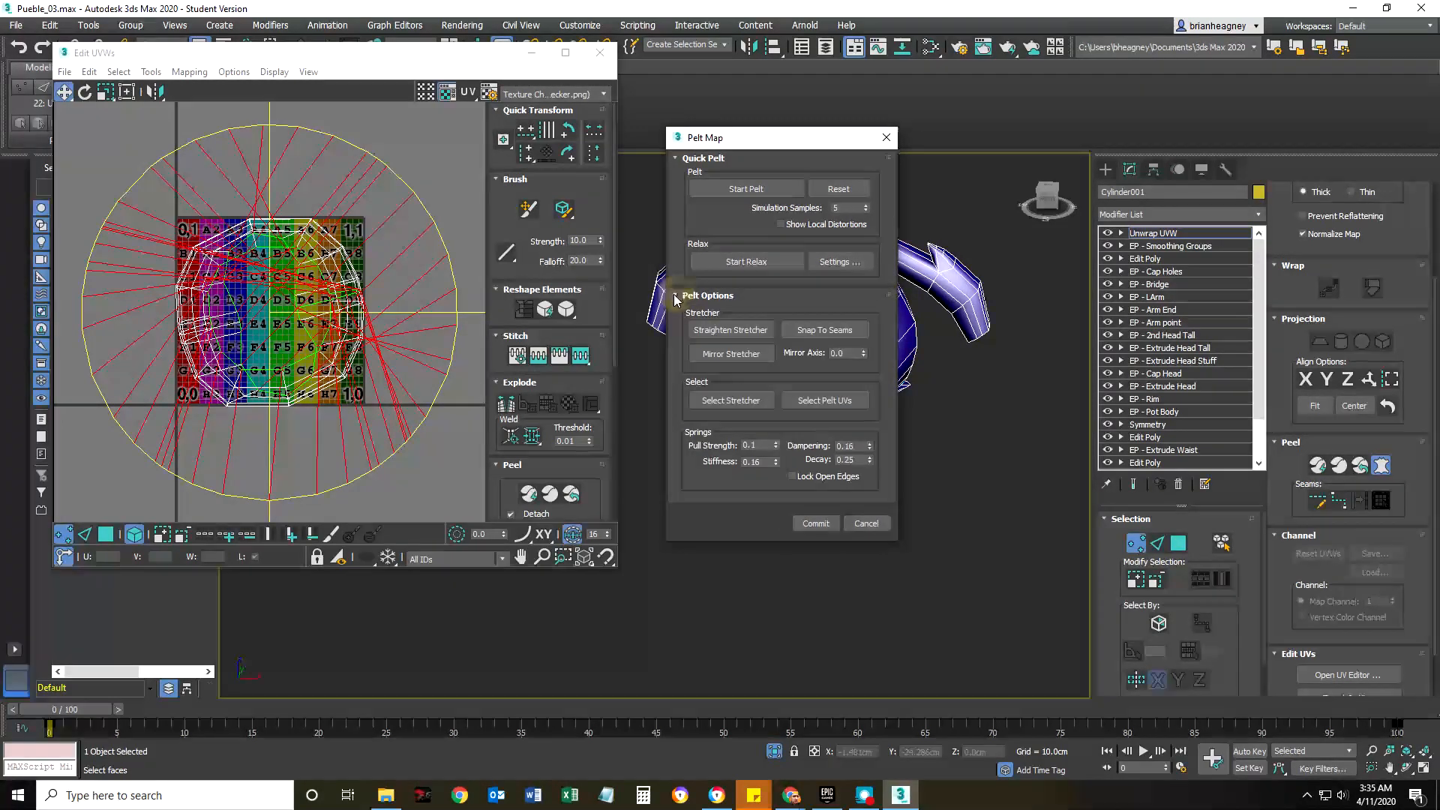
pyautogui.click(723, 402)
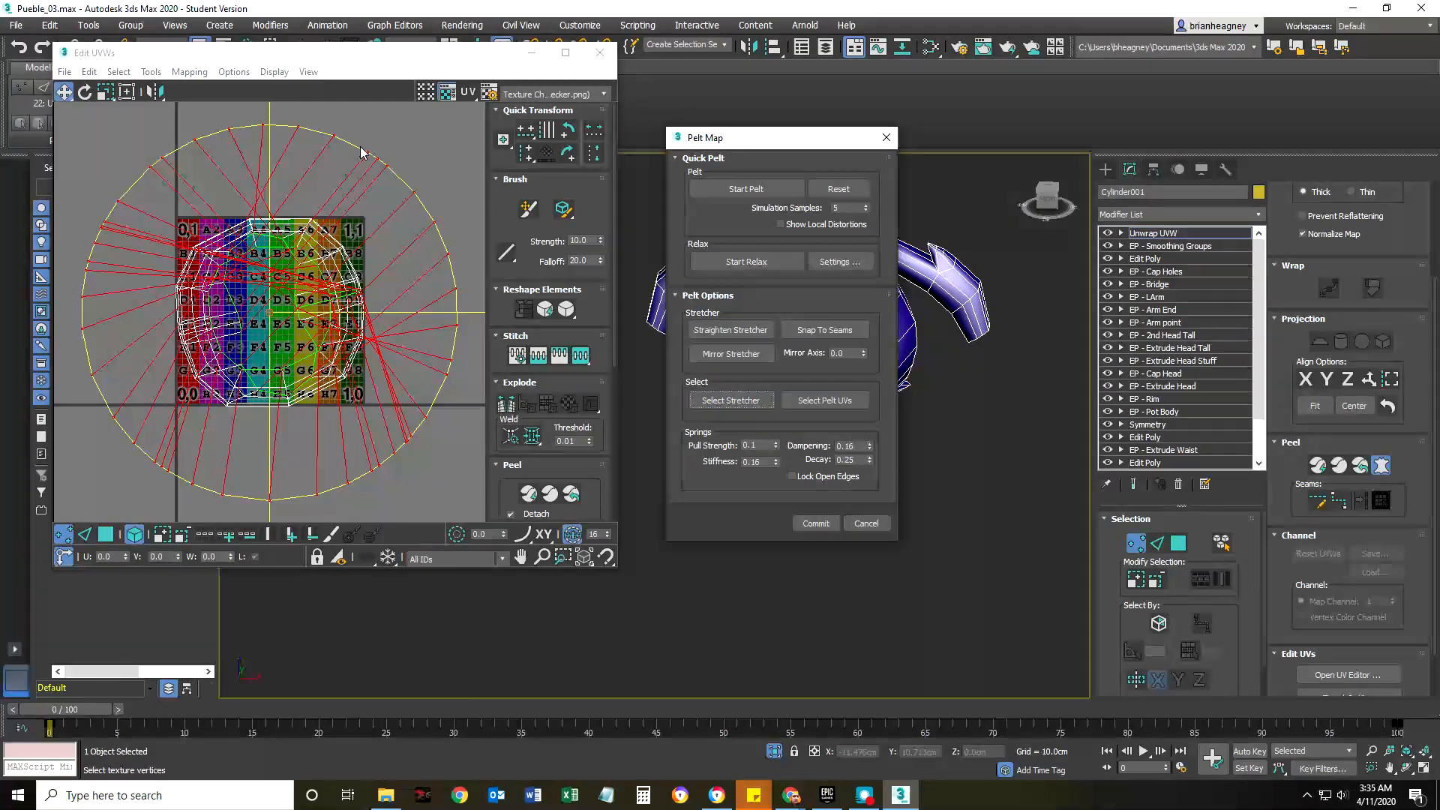
pyautogui.click(106, 91)
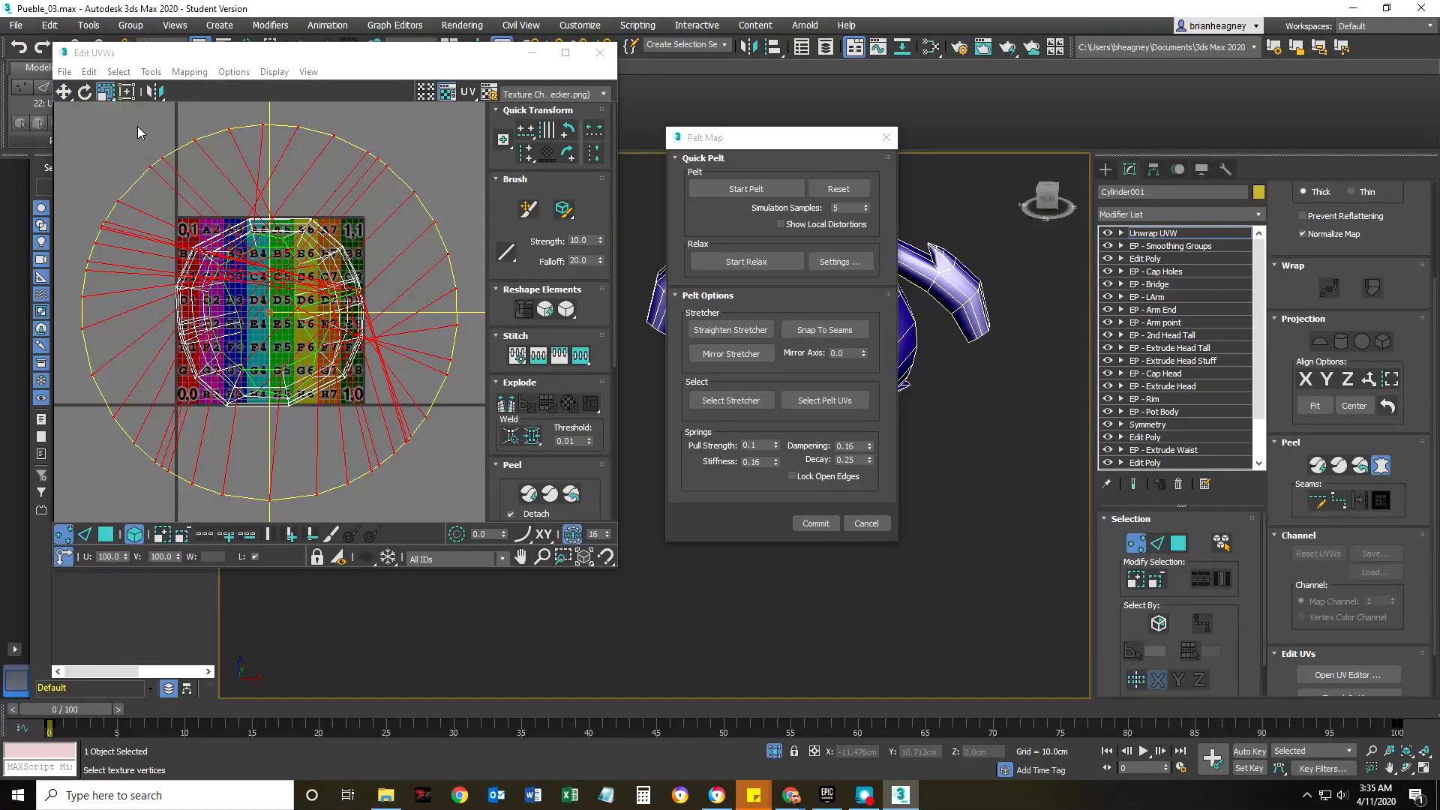
pyautogui.moveTo(331, 136); pyautogui.dragTo(397, 11)
pyautogui.scroll(-5, 293, 369)
pyautogui.moveTo(332, 276); pyautogui.dragTo(377, 168)
# - Select the pelt UVs and run the pelt simulation until the pot body's shell spreads flat inside the stretcher
pyautogui.click(835, 402)
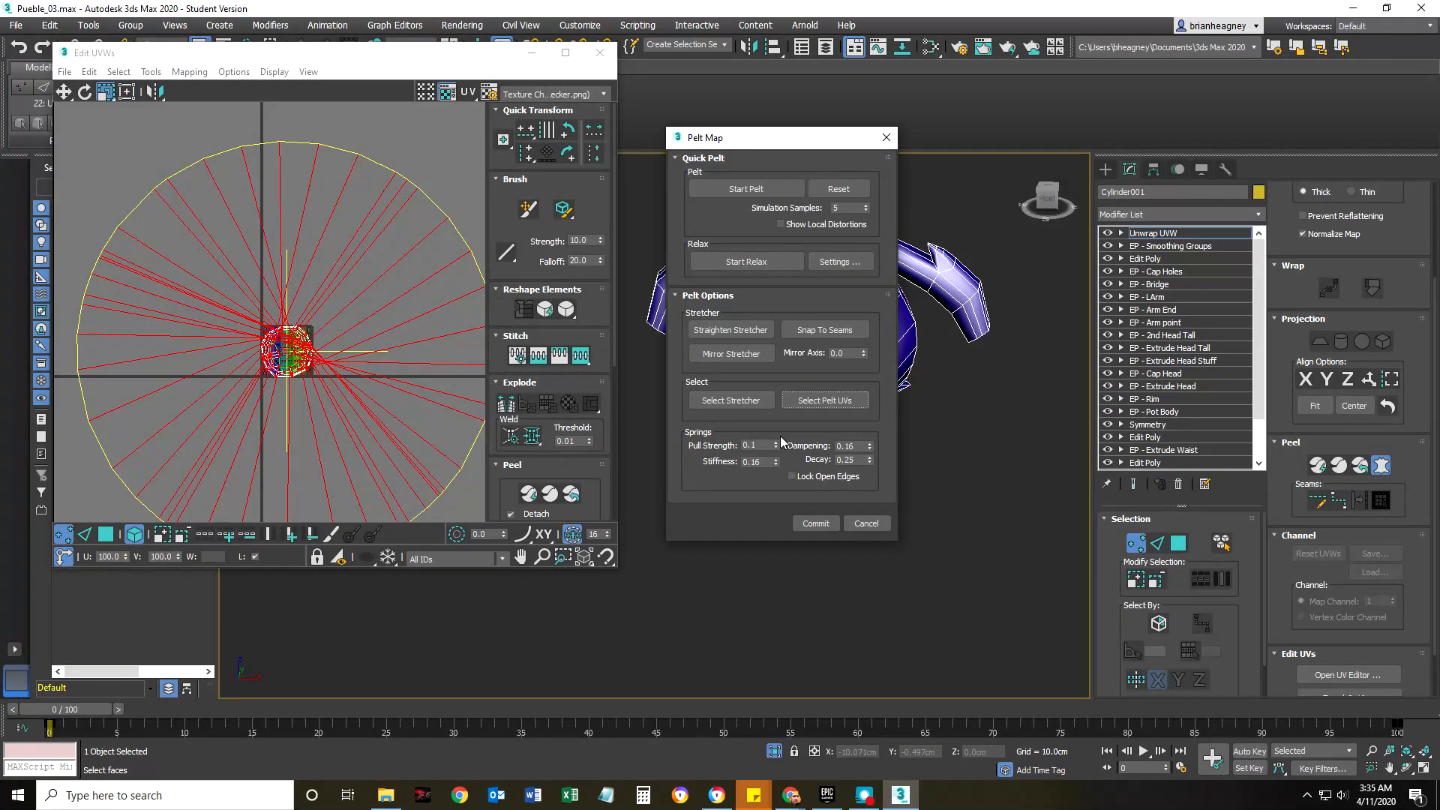
pyautogui.click(750, 189)
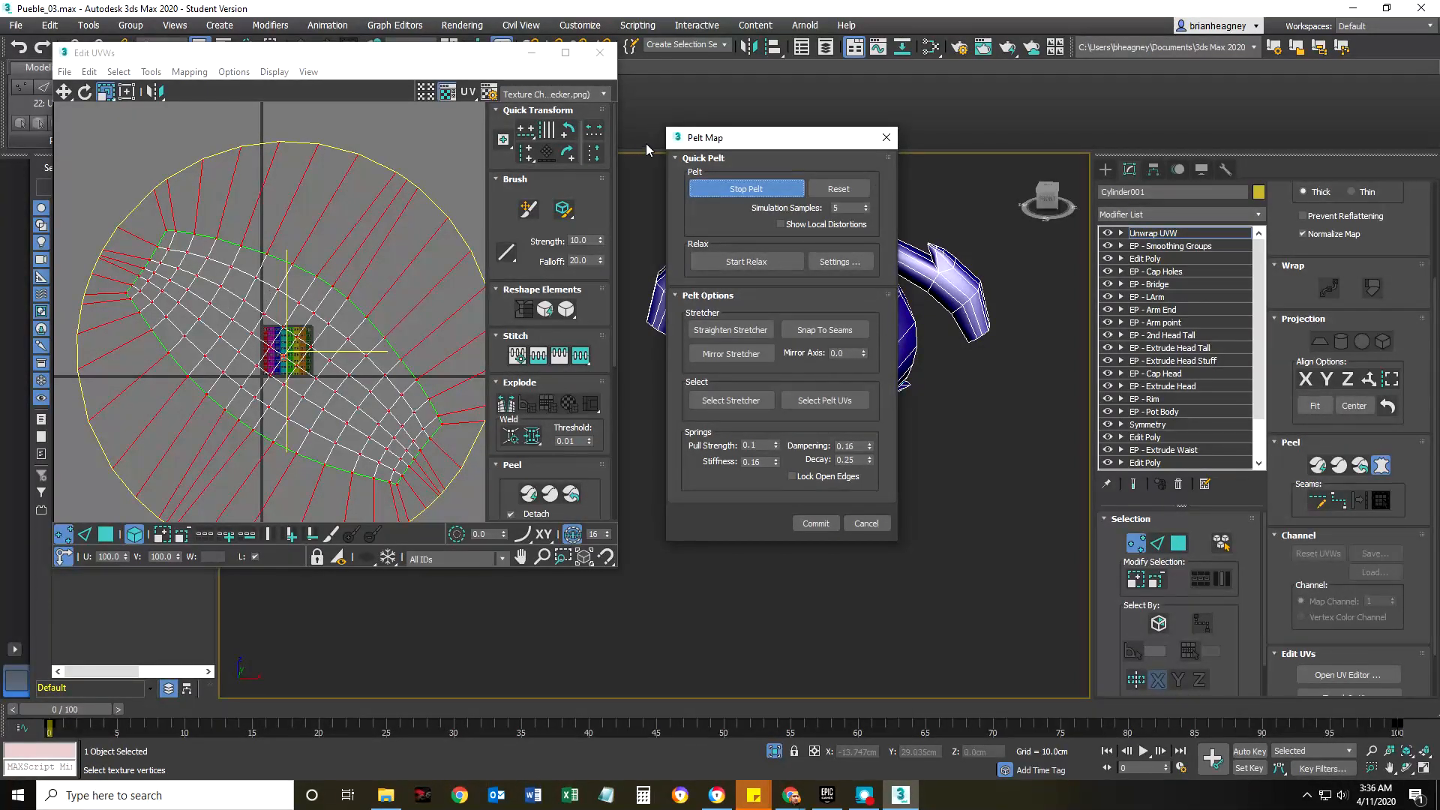
pyautogui.moveTo(736, 144); pyautogui.dragTo(716, 416)
# - Show the UV_Checker.png texture checker on the model and inspect the pattern's distortion on the pot body
pyautogui.click(605, 93)
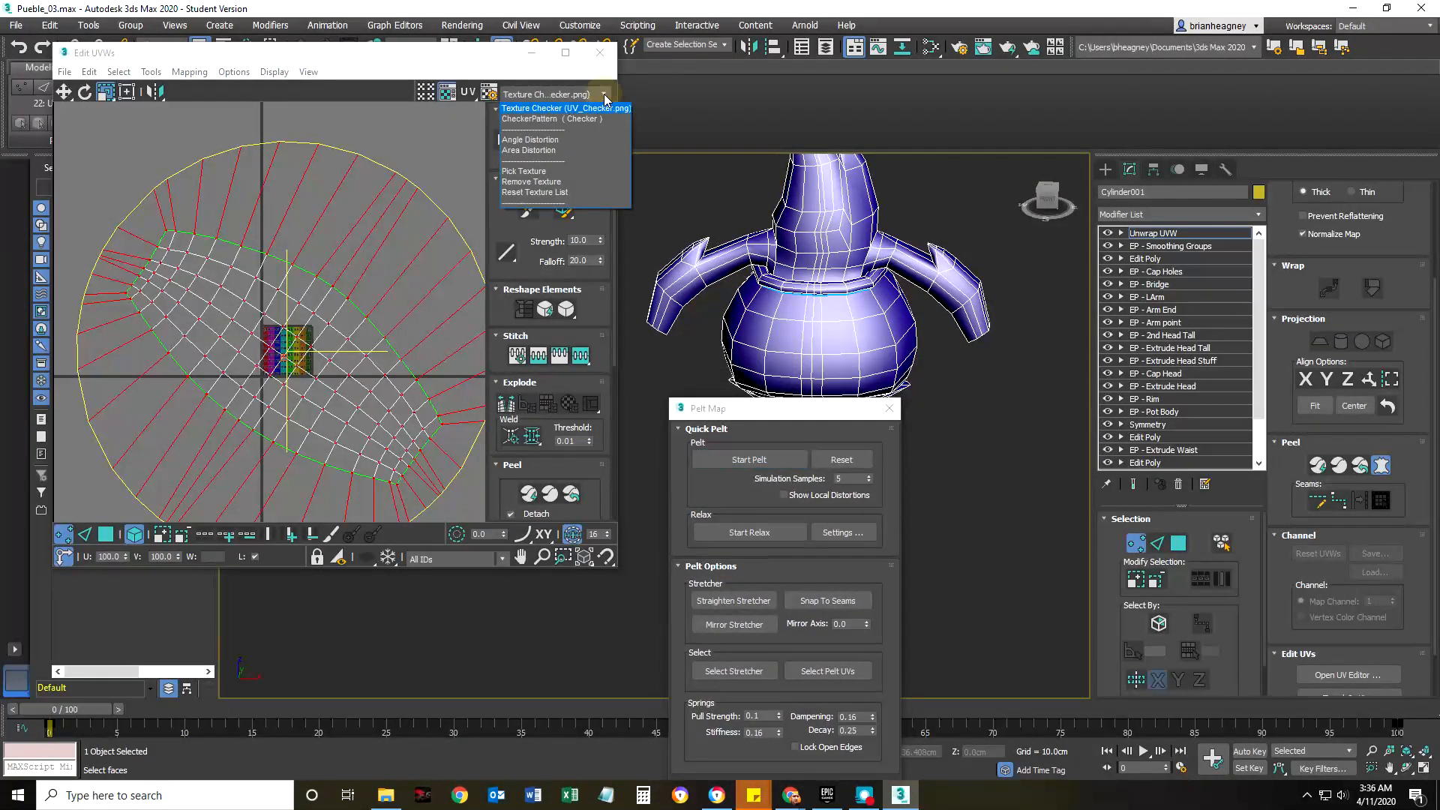
pyautogui.click(525, 109)
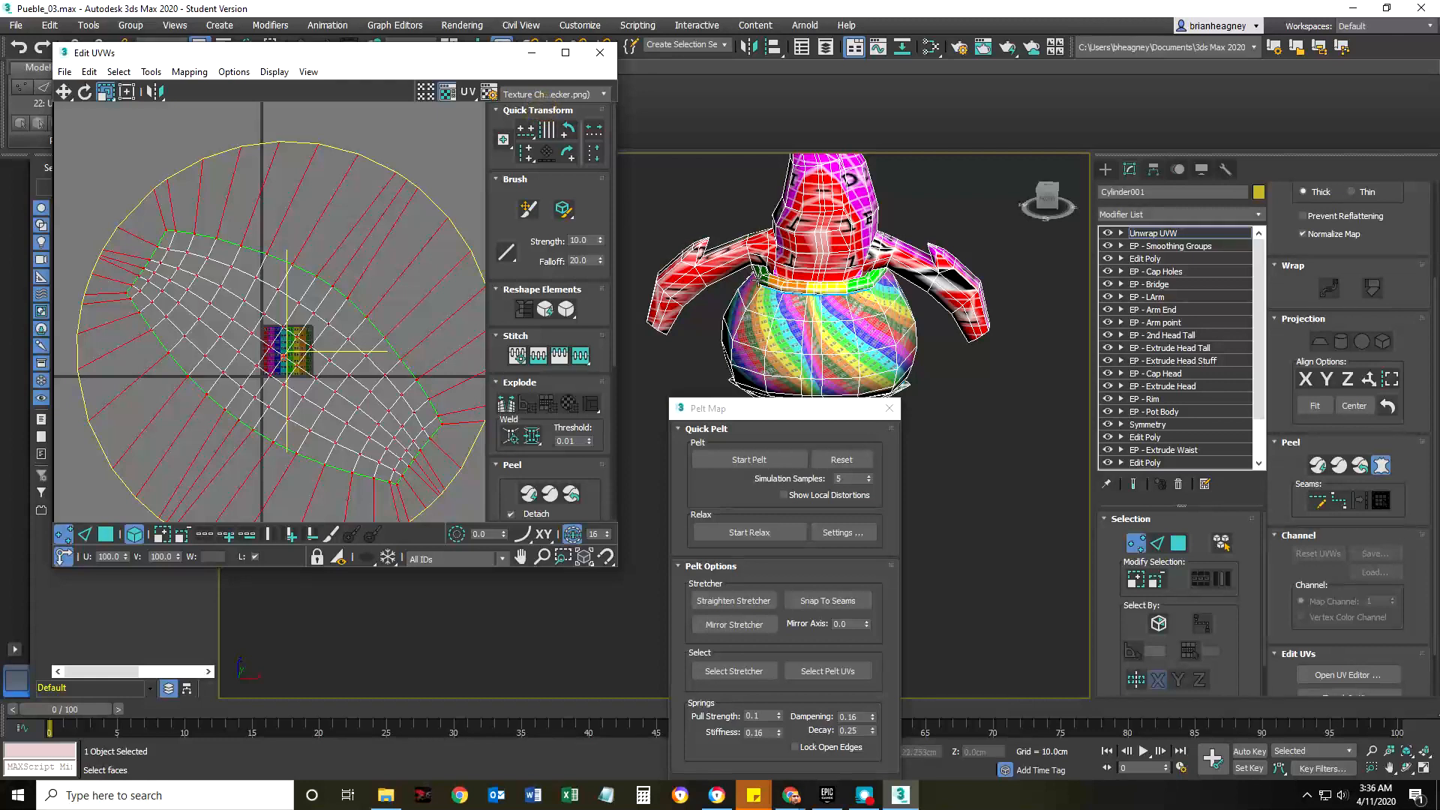
pyautogui.scroll(4, 886, 310)
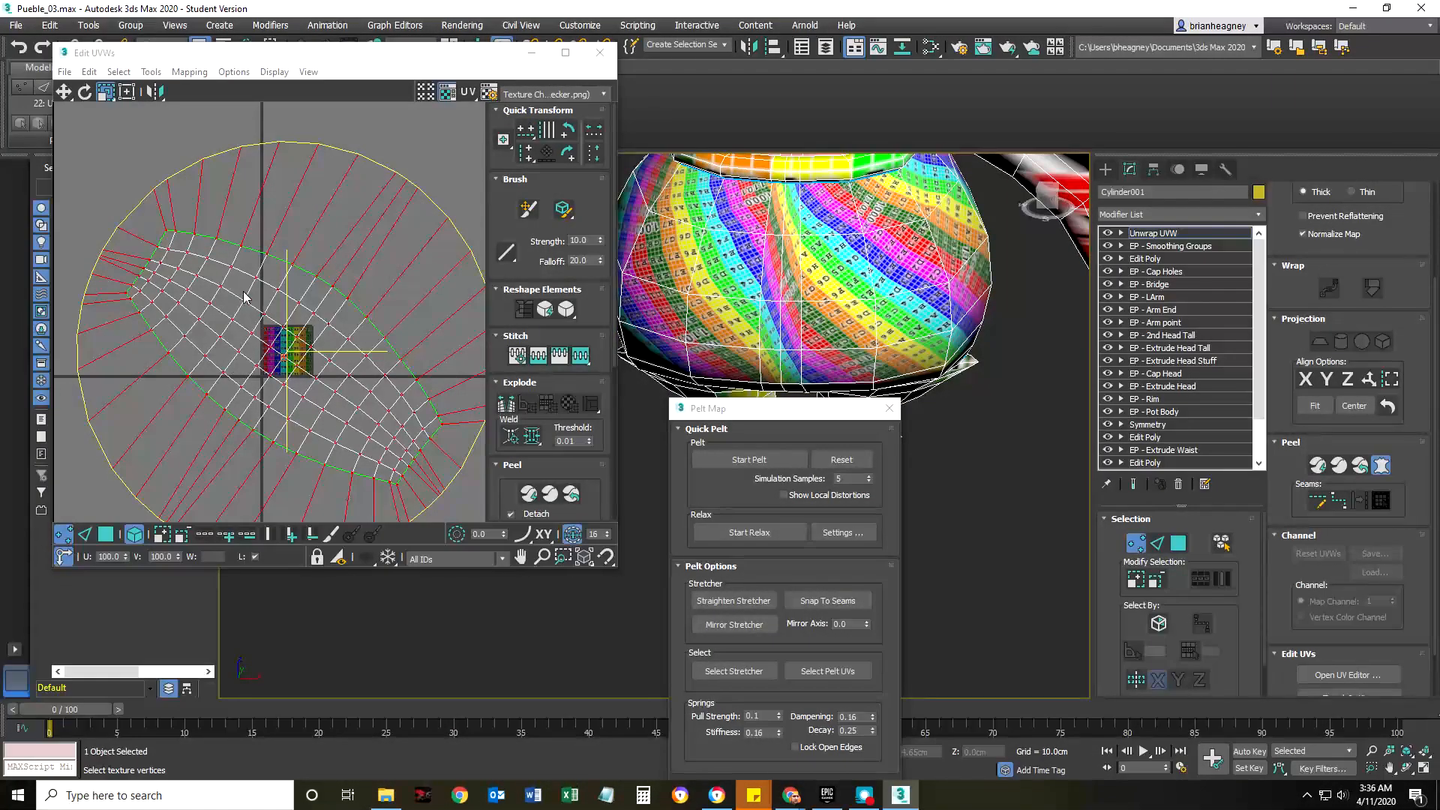
pyautogui.moveTo(896, 303); pyautogui.dragTo(793, 274, button='middle')
pyautogui.scroll(3, 793, 274)
pyautogui.scroll(-3, 810, 315)
pyautogui.keyDown('alt'); pyautogui.moveTo(807, 323); pyautogui.dragTo(791, 405, button='middle'); pyautogui.keyUp('alt')
# - Relax the pelted pot body shell into a long strip, stop the relaxation, and check the texture on the model
pyautogui.moveTo(792, 414); pyautogui.dragTo(778, 241)
pyautogui.click(751, 356)
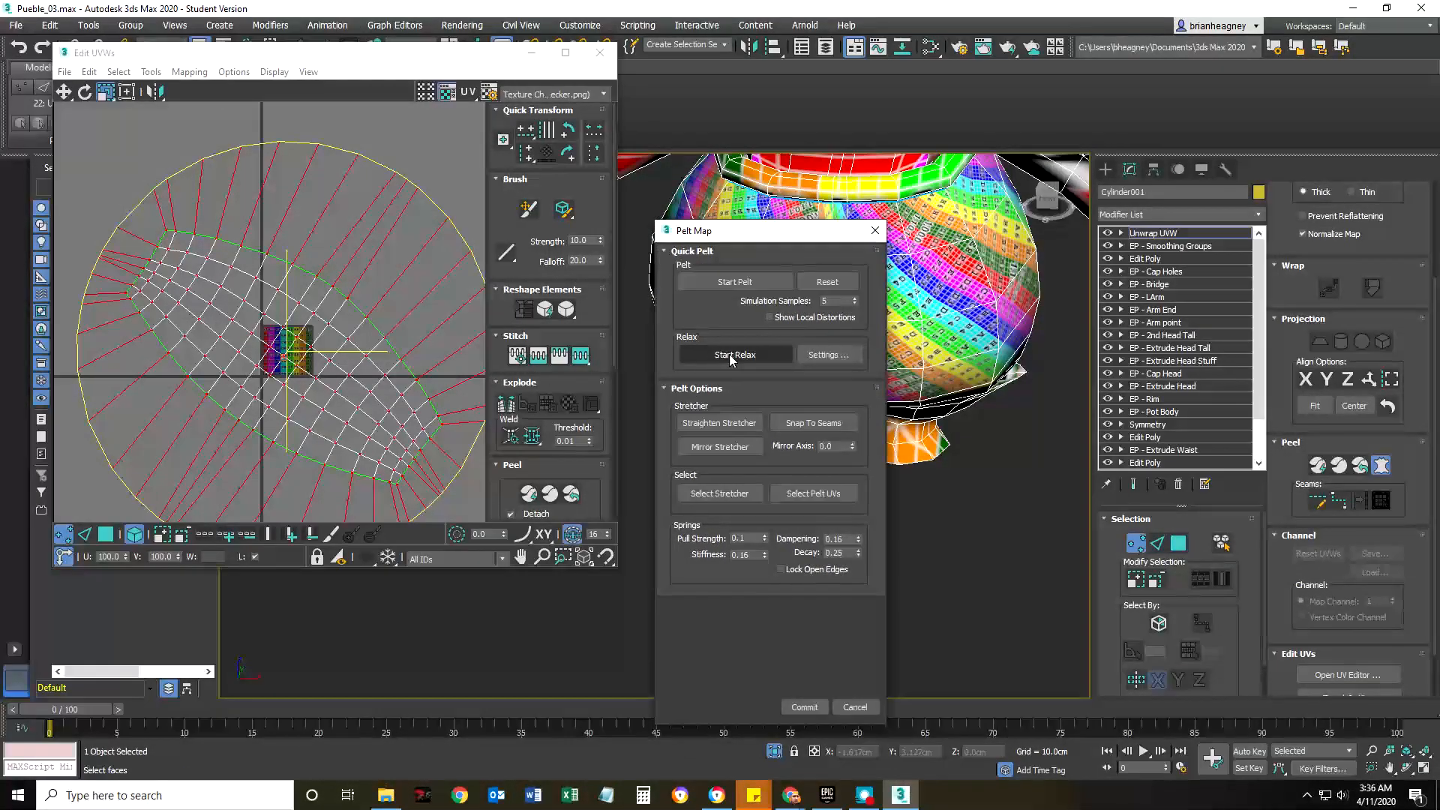
pyautogui.click(740, 357)
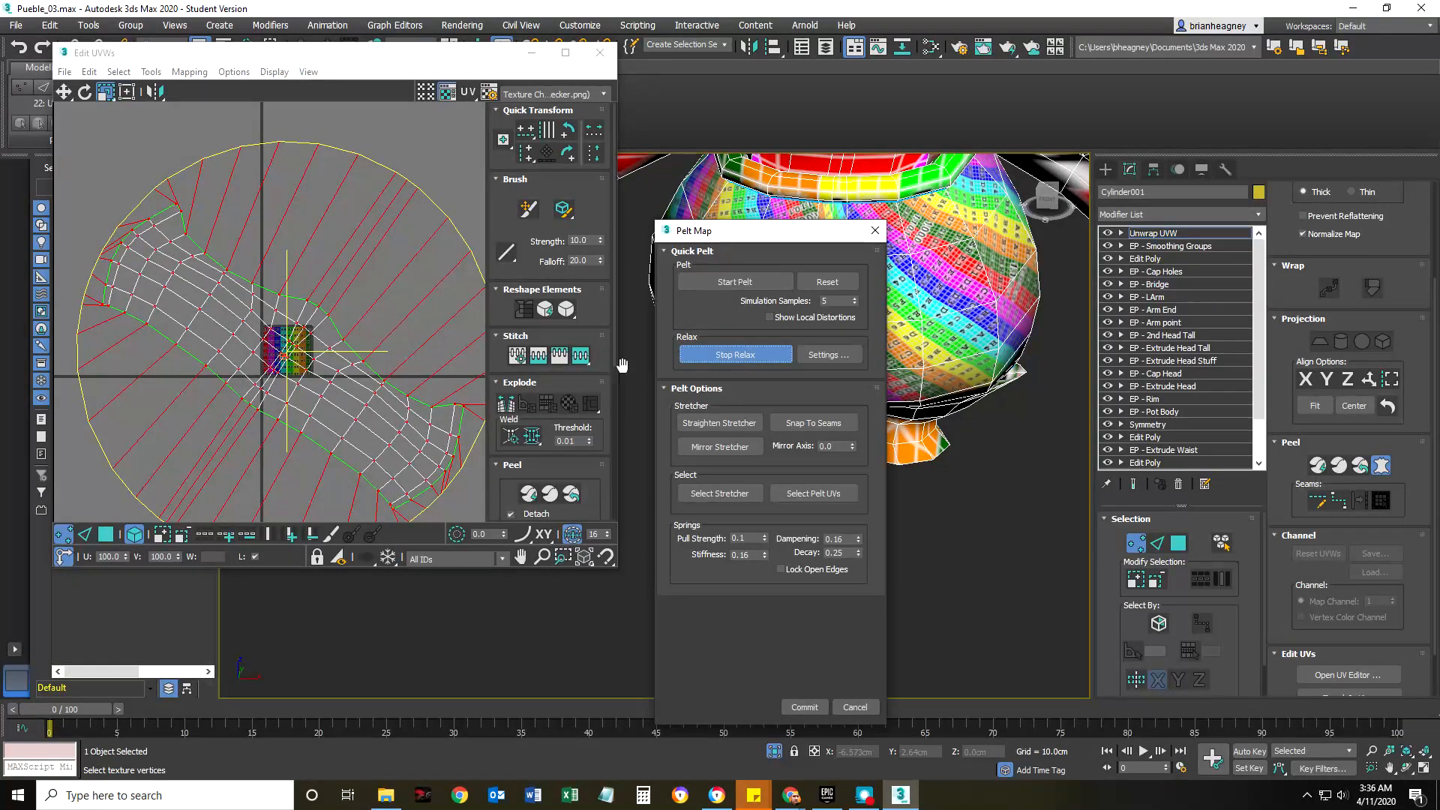
pyautogui.click(713, 358)
pyautogui.keyDown('alt'); pyautogui.moveTo(968, 375); pyautogui.dragTo(724, 352, button='middle'); pyautogui.keyUp('alt')
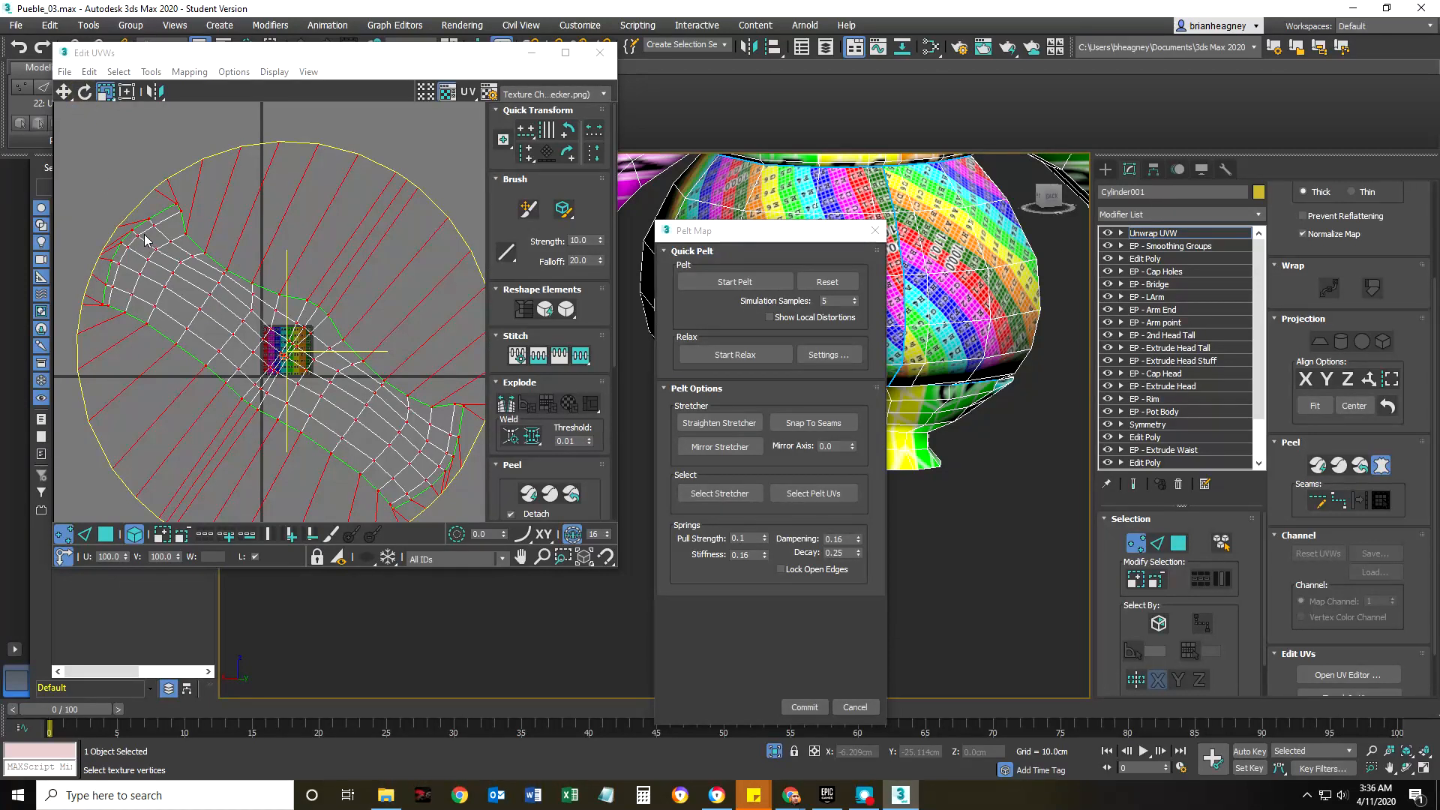
# - Relax the pelted pot body shell further by polygon angles with an amount of 1.0, and apply the relaxation
pyautogui.click(735, 233)
pyautogui.moveTo(735, 233); pyautogui.dragTo(859, 392)
pyautogui.scroll(5, 903, 290)
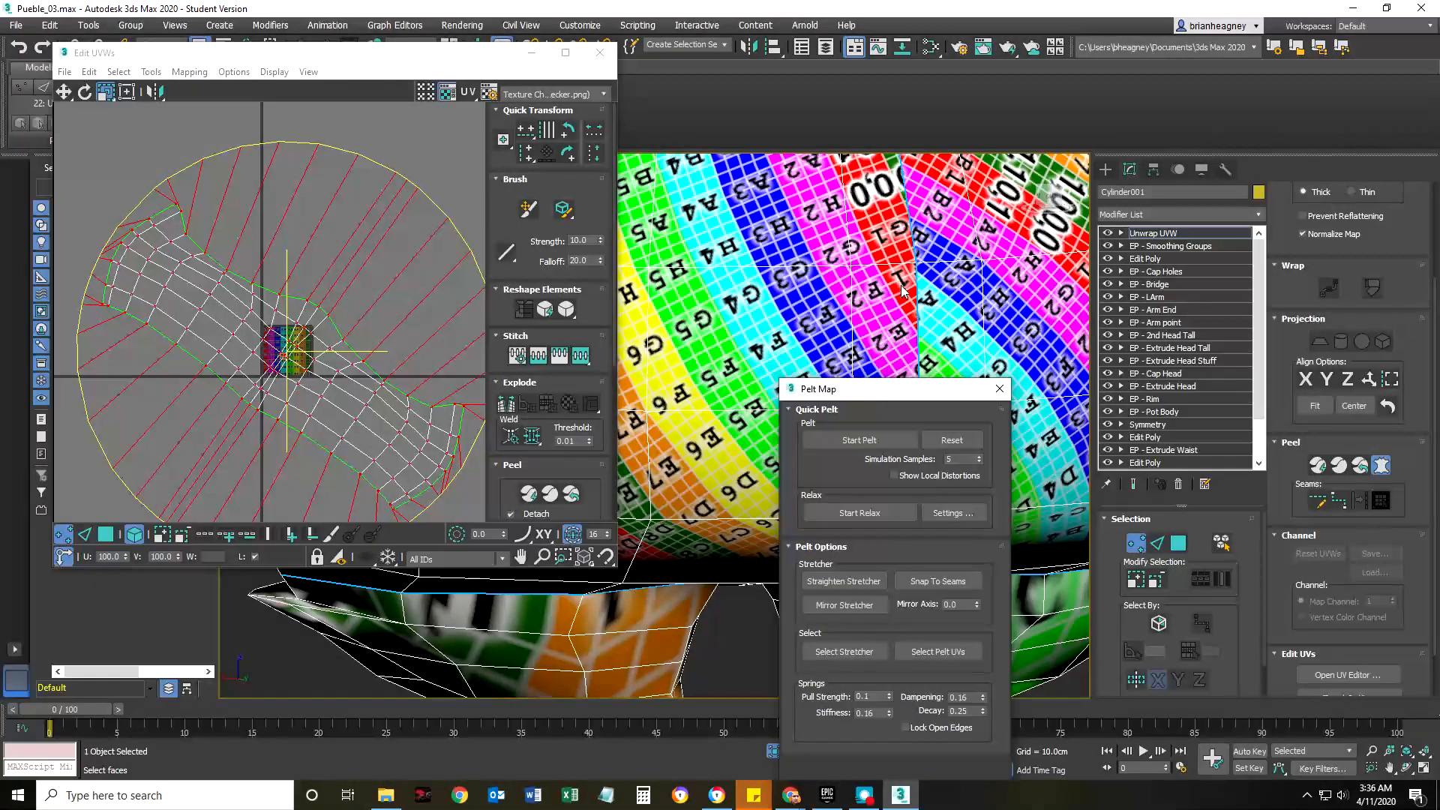
pyautogui.scroll(-5, 898, 314)
pyautogui.moveTo(862, 389); pyautogui.dragTo(802, 198)
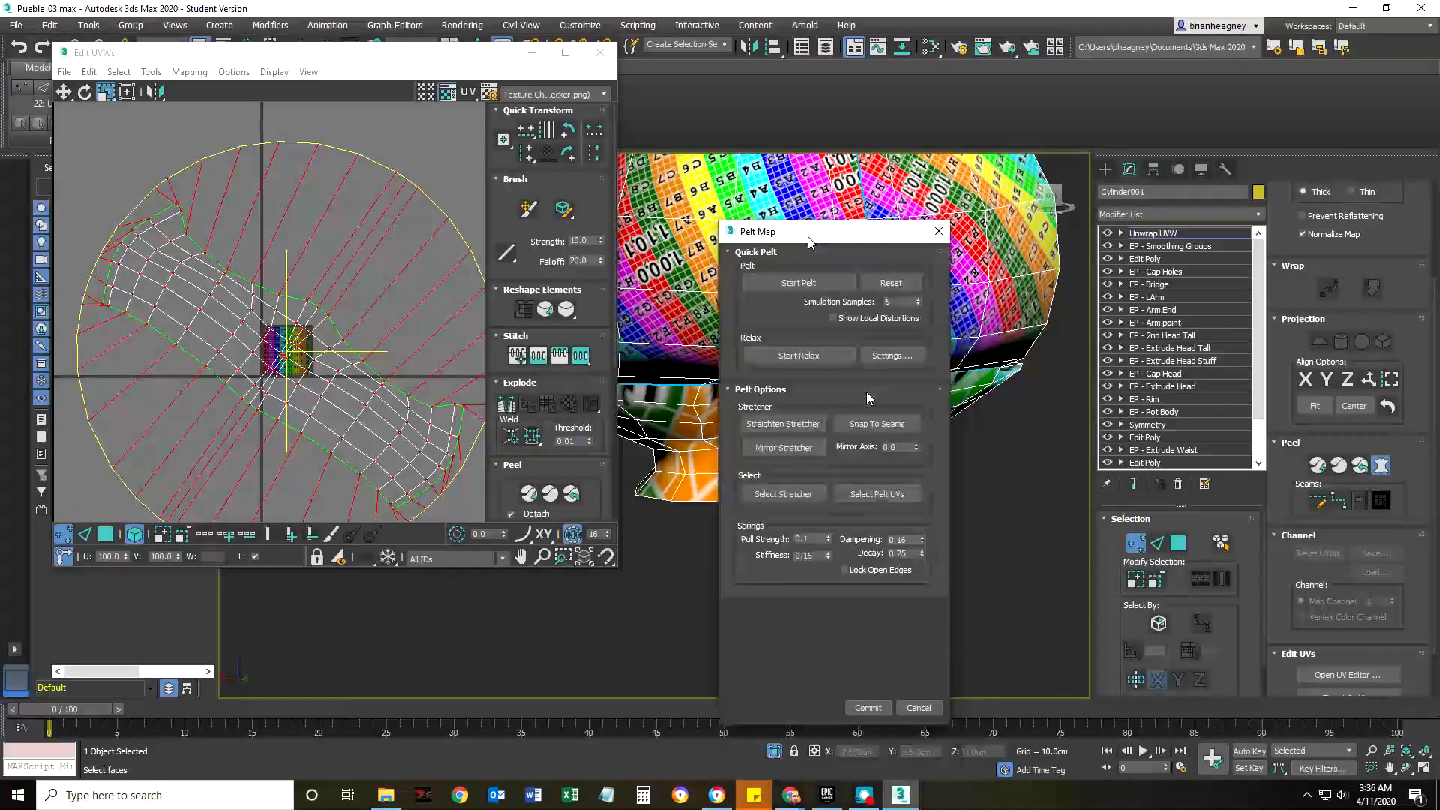
pyautogui.click(893, 322)
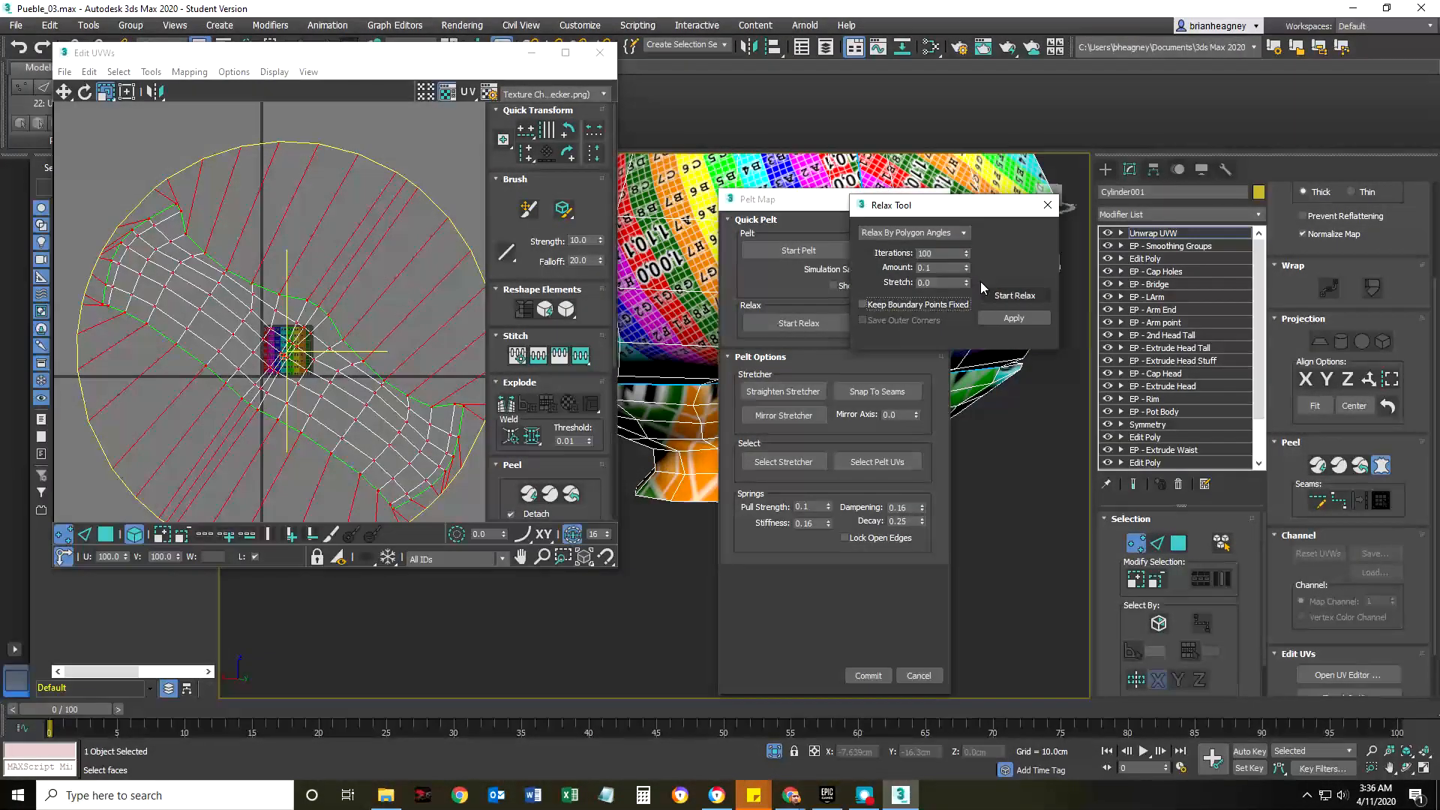
pyautogui.moveTo(966, 268); pyautogui.dragTo(965, 238)
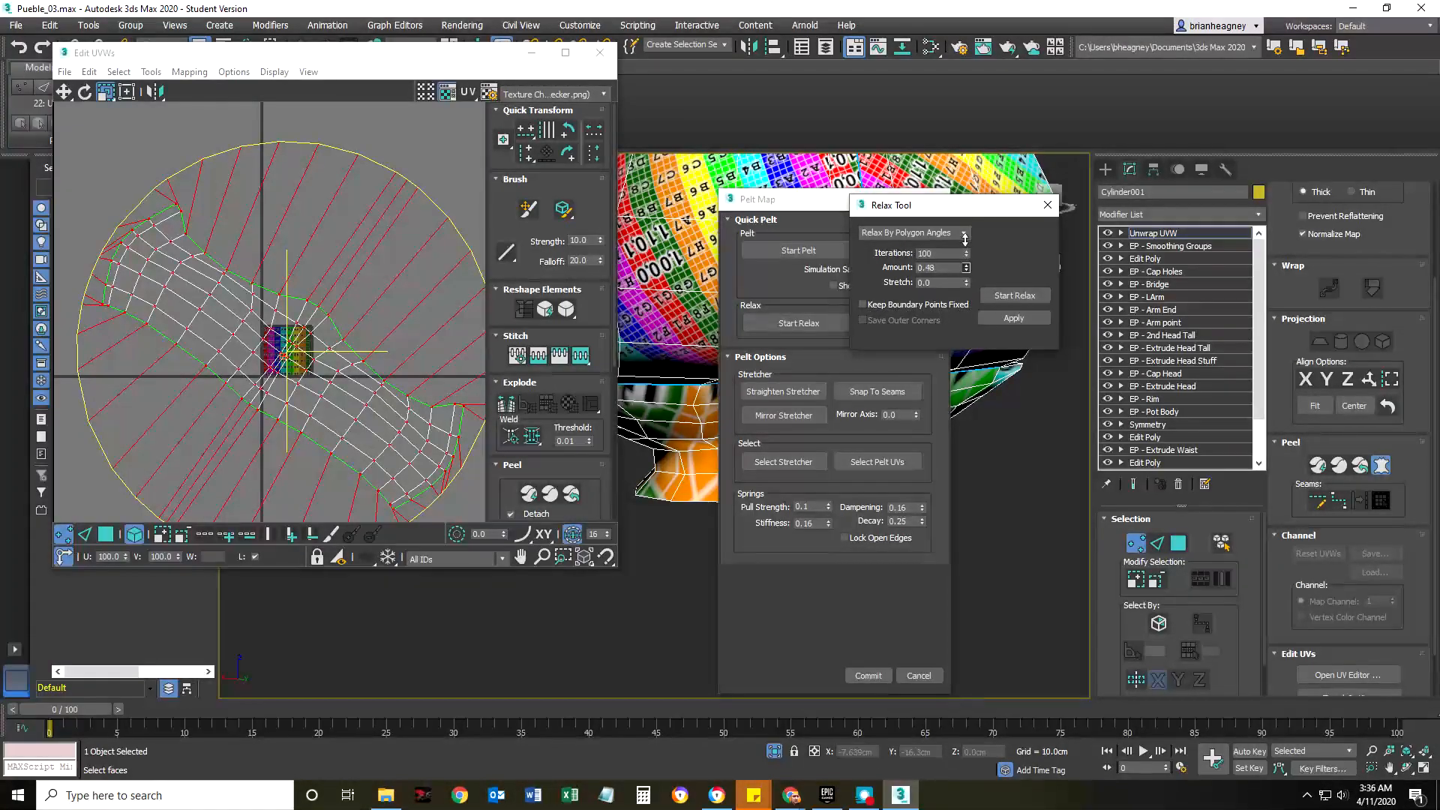
pyautogui.click(1006, 296)
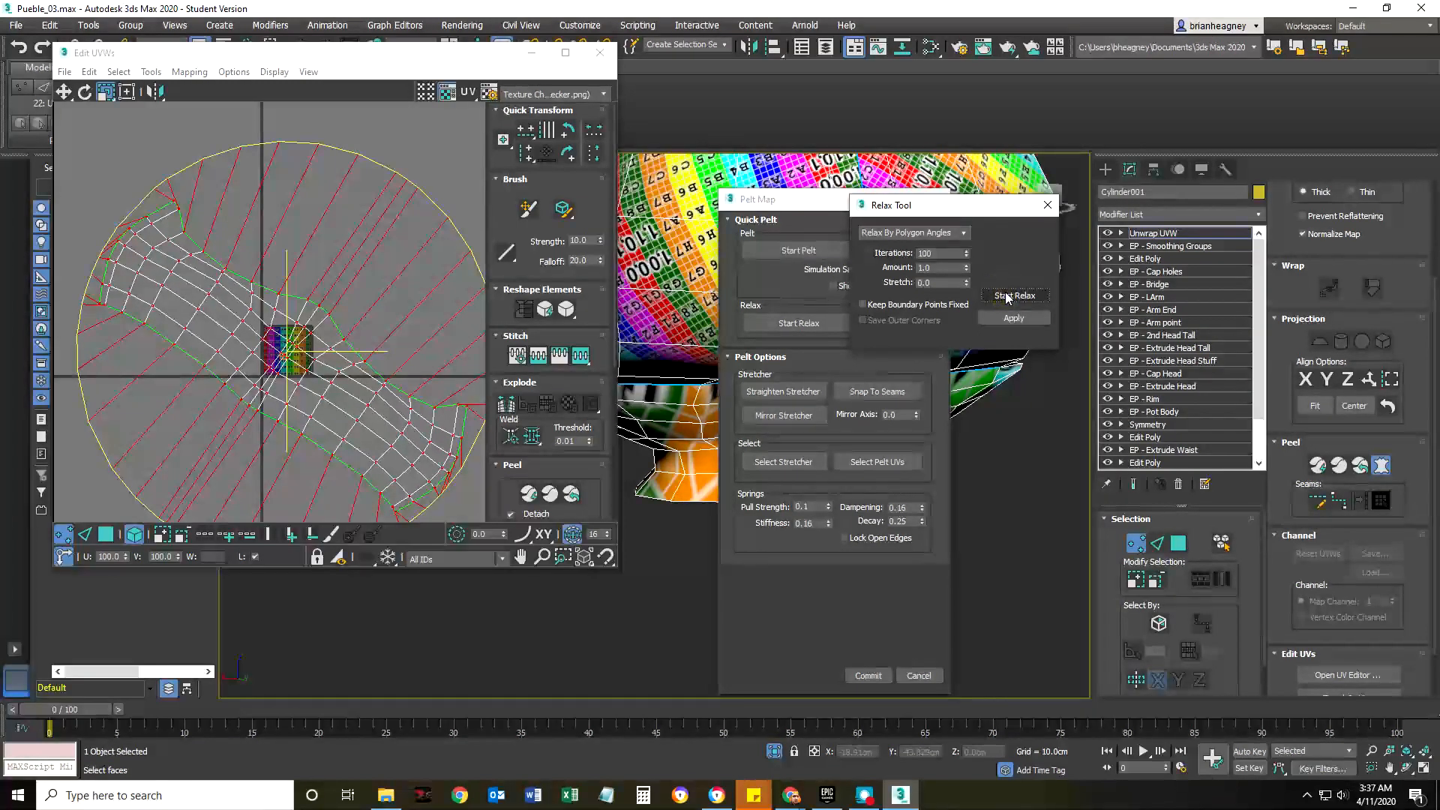
pyautogui.click(1006, 295)
pyautogui.click(1009, 319)
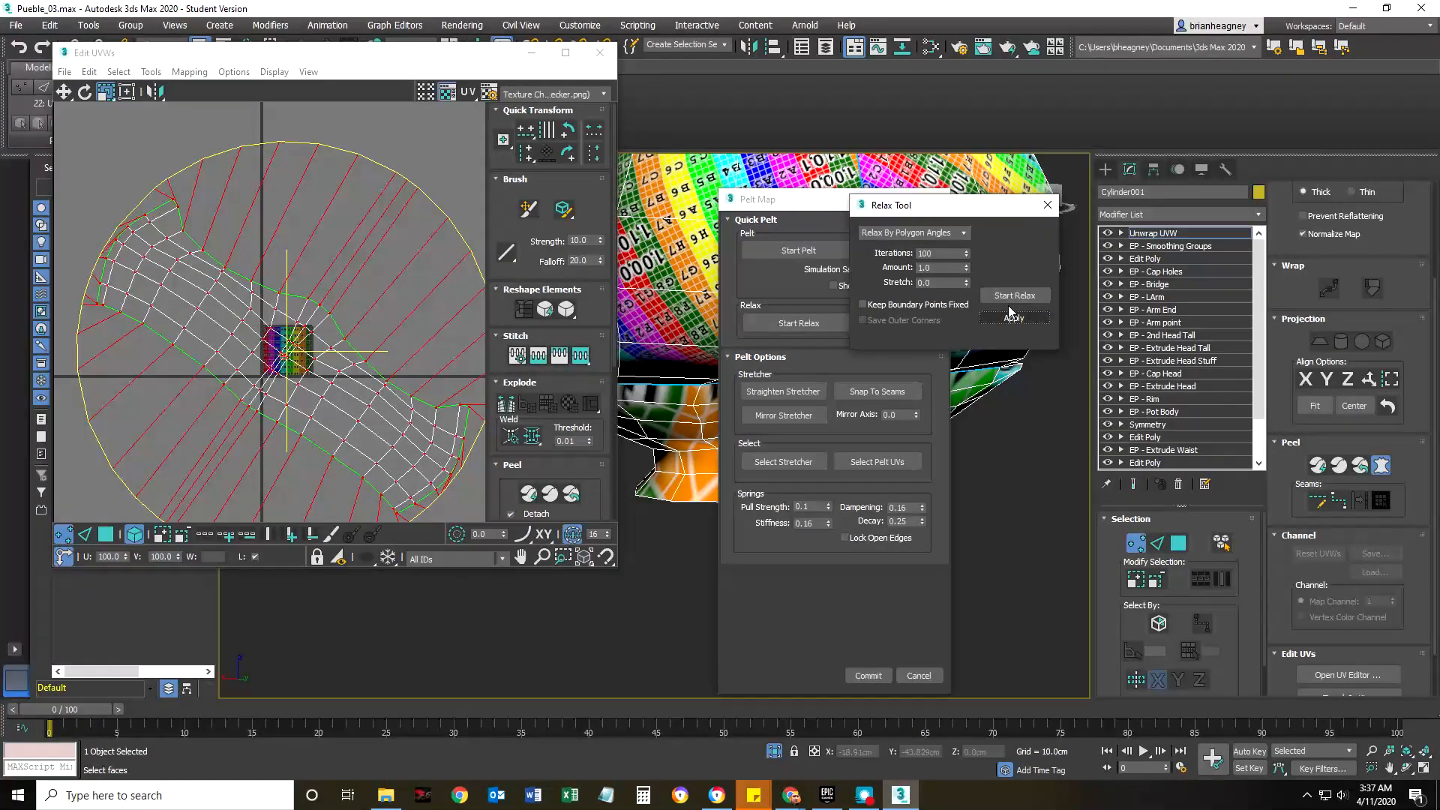
pyautogui.click(1047, 205)
# - Check the texture around the pot body on the model and commit the pelt map
pyautogui.moveTo(825, 199); pyautogui.dragTo(1024, 199)
pyautogui.scroll(-3, 772, 400)
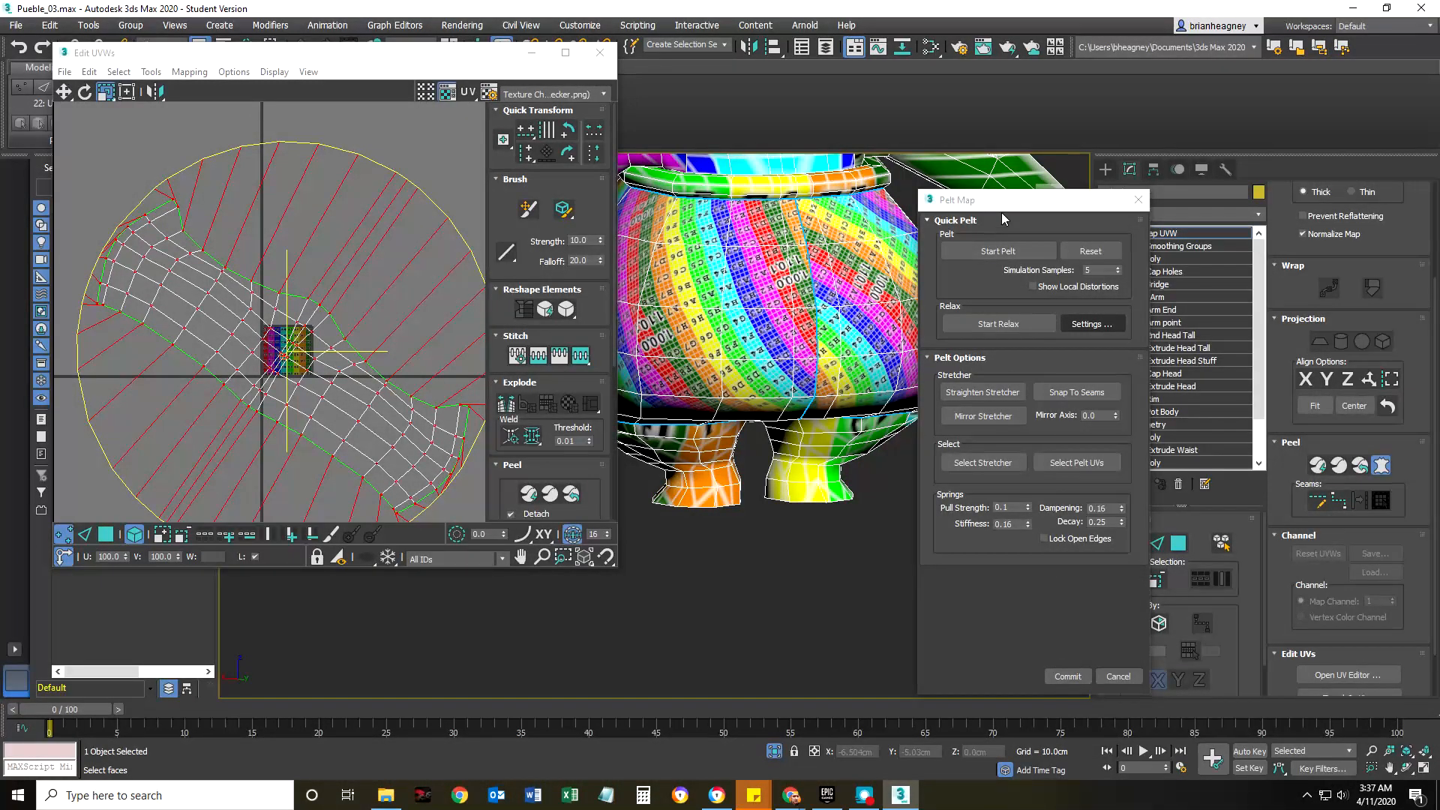
pyautogui.moveTo(1001, 200); pyautogui.dragTo(975, 141)
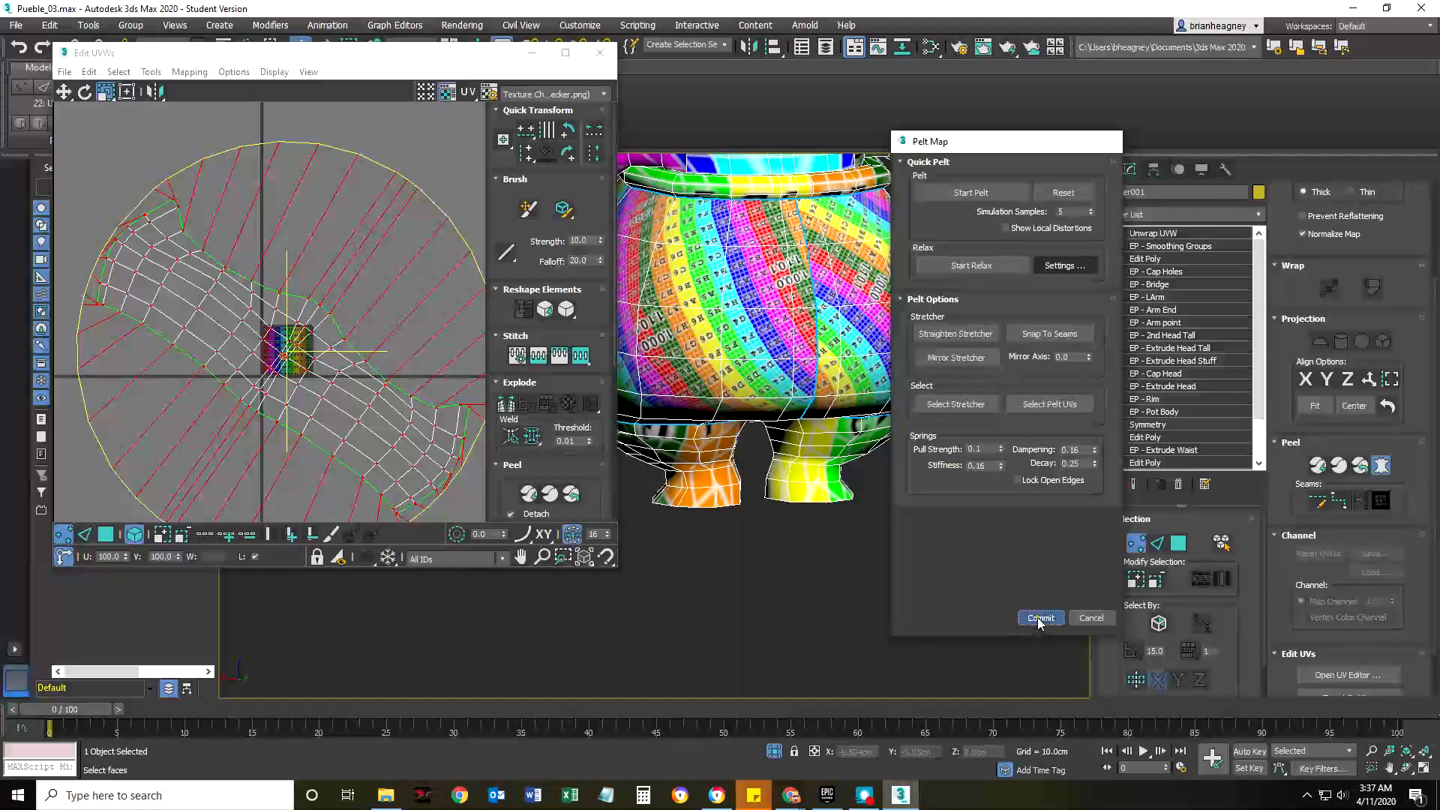
pyautogui.click(1040, 618)
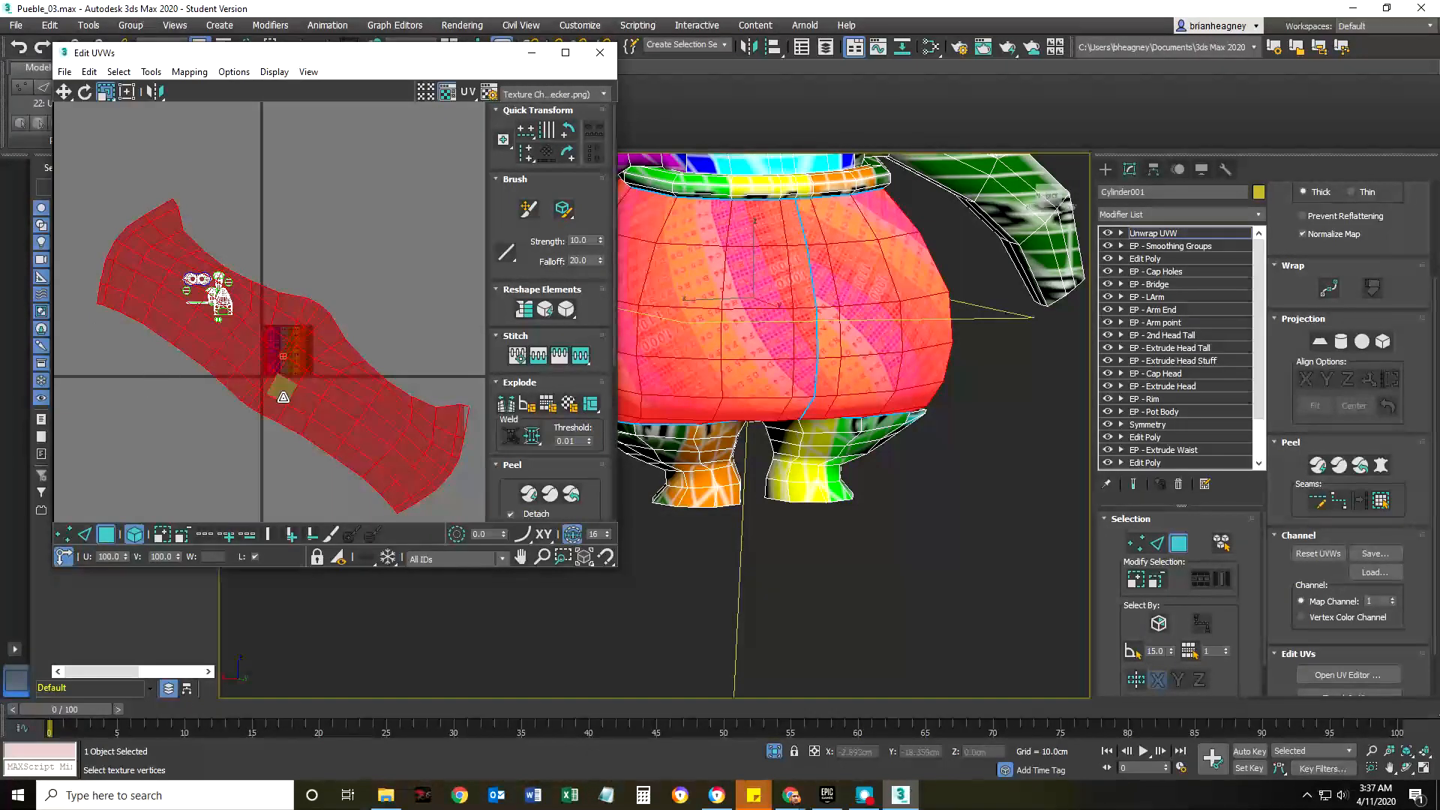
# - Scale the pot body shell down uniformly to about 8.5% and rotate it about -146 degrees so it lies horizontally on the checker
pyautogui.moveTo(315, 385); pyautogui.dragTo(153, 513)
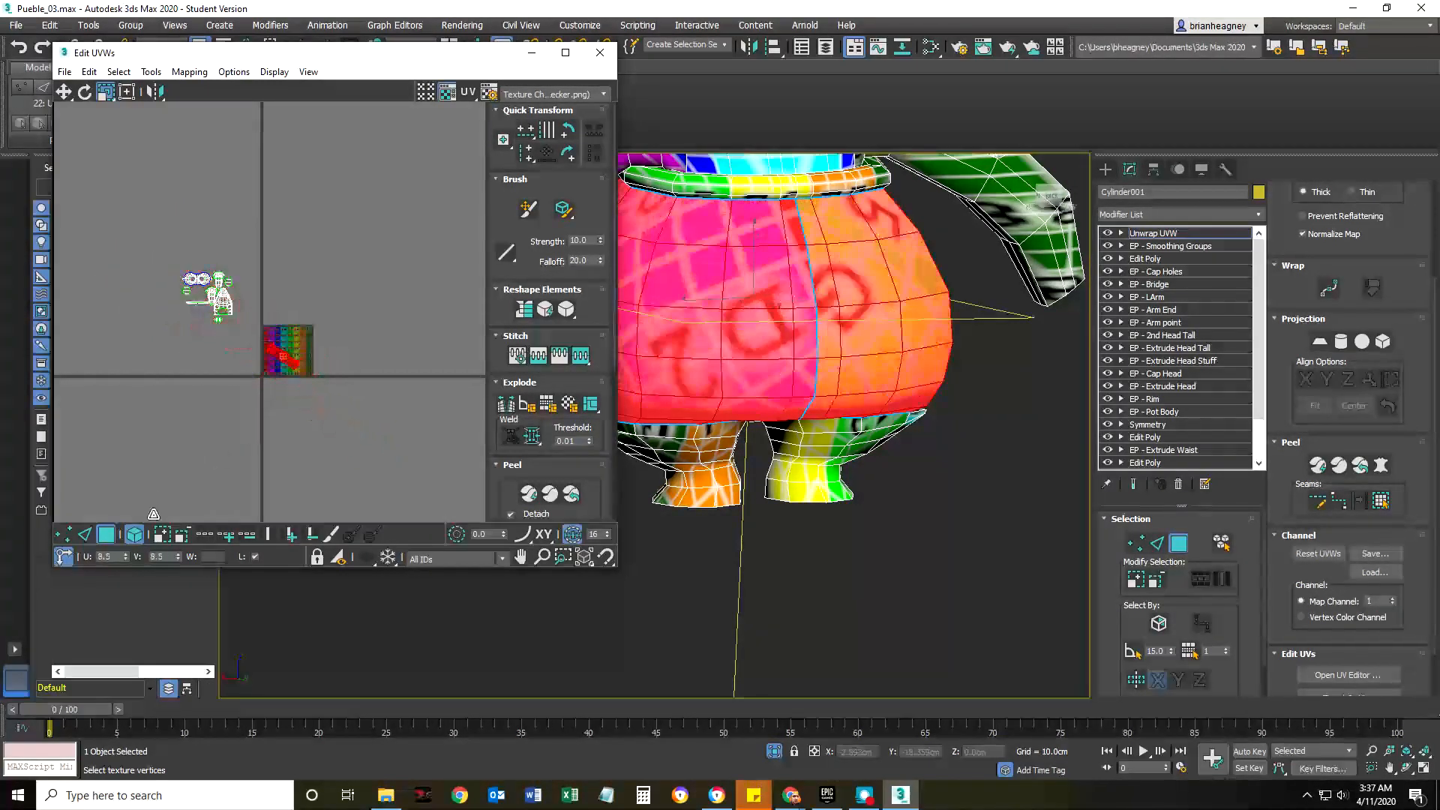
pyautogui.scroll(6, 270, 360)
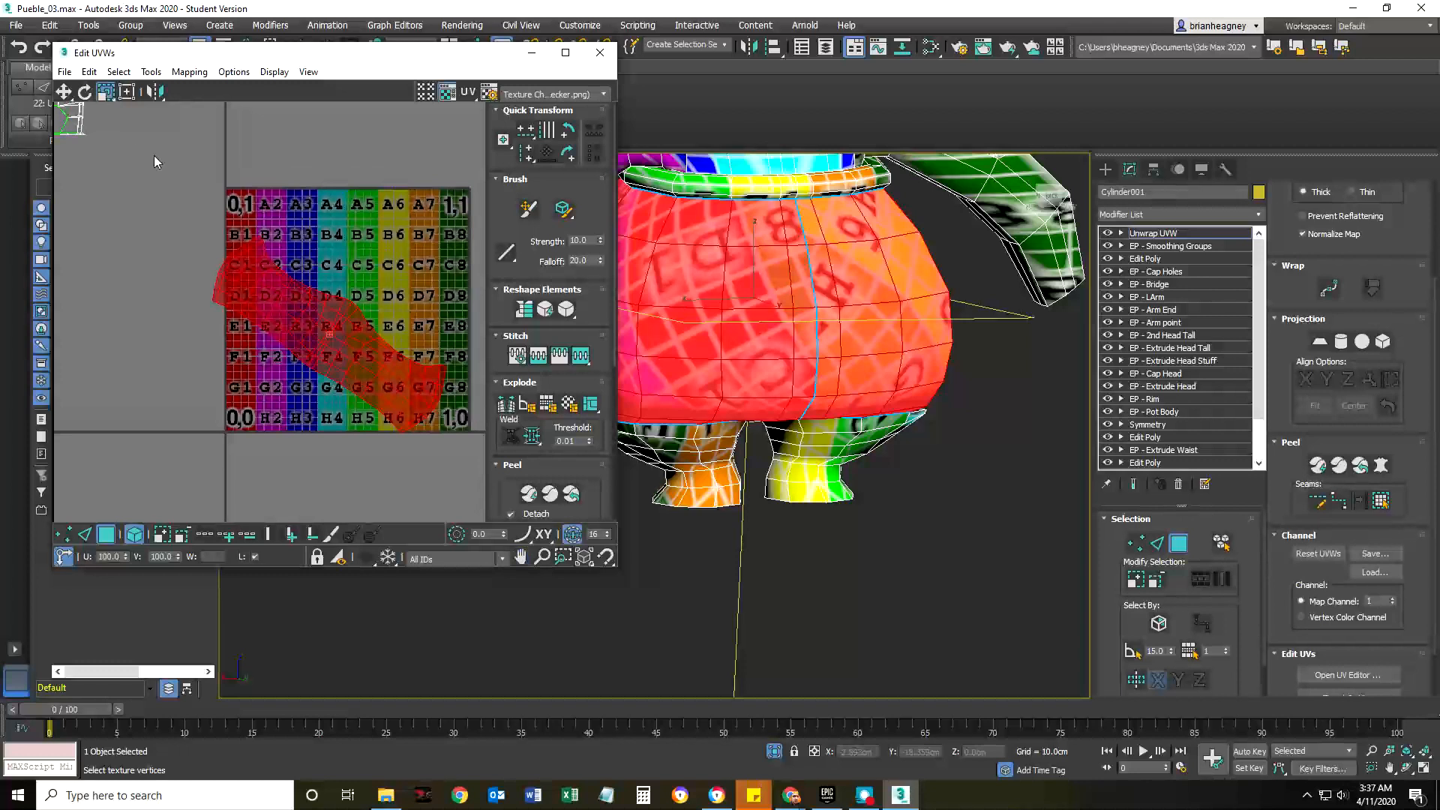
pyautogui.click(84, 92)
pyautogui.moveTo(247, 303); pyautogui.dragTo(435, 313)
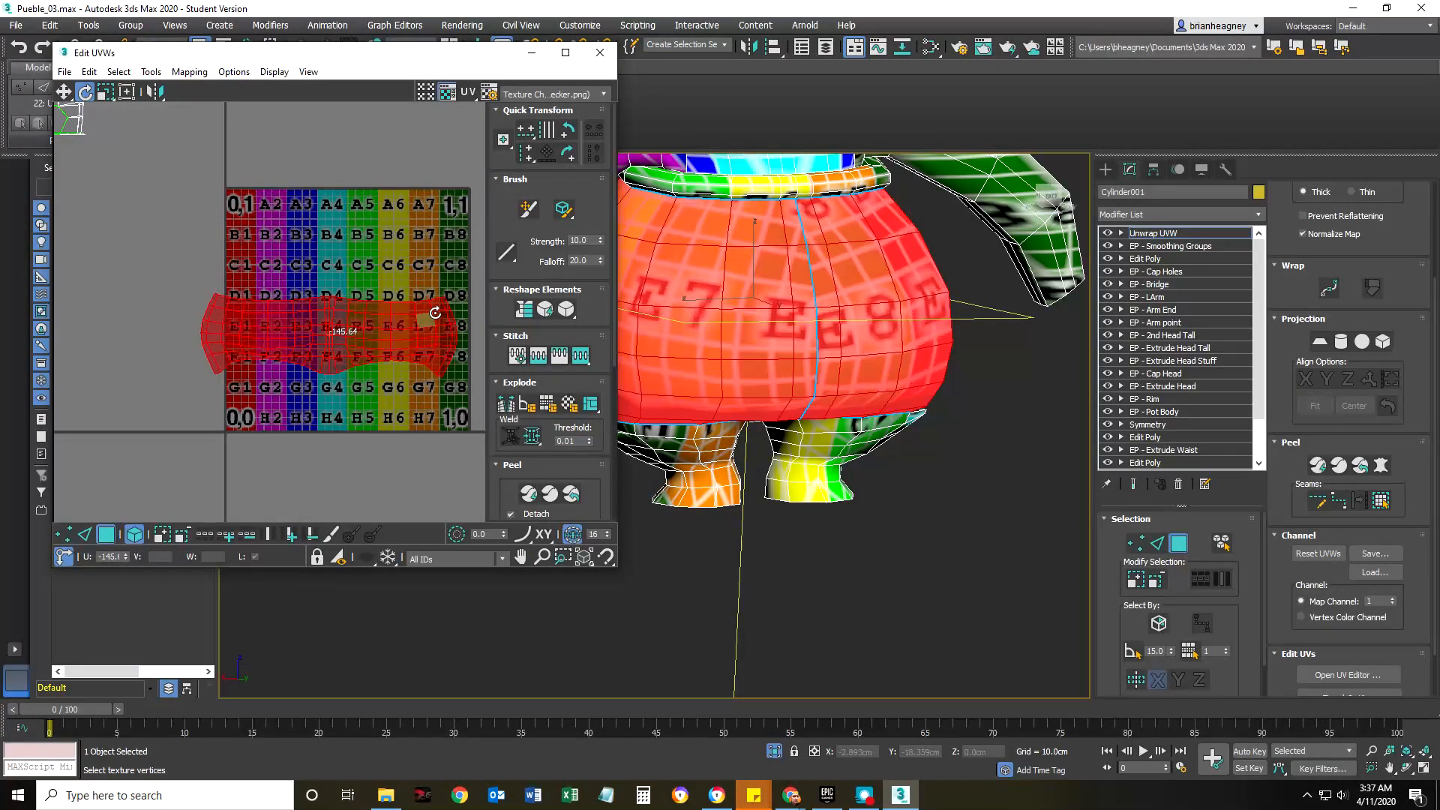
# - Move the pot body shell down over the E and F rows of the checker and inspect the pattern on the pot's front
pyautogui.scroll(4, 352, 315)
pyautogui.moveTo(262, 359); pyautogui.dragTo(309, 351, button='middle')
pyautogui.keyDown('alt'); pyautogui.moveTo(698, 420); pyautogui.dragTo(968, 426, button='middle'); pyautogui.keyUp('alt')
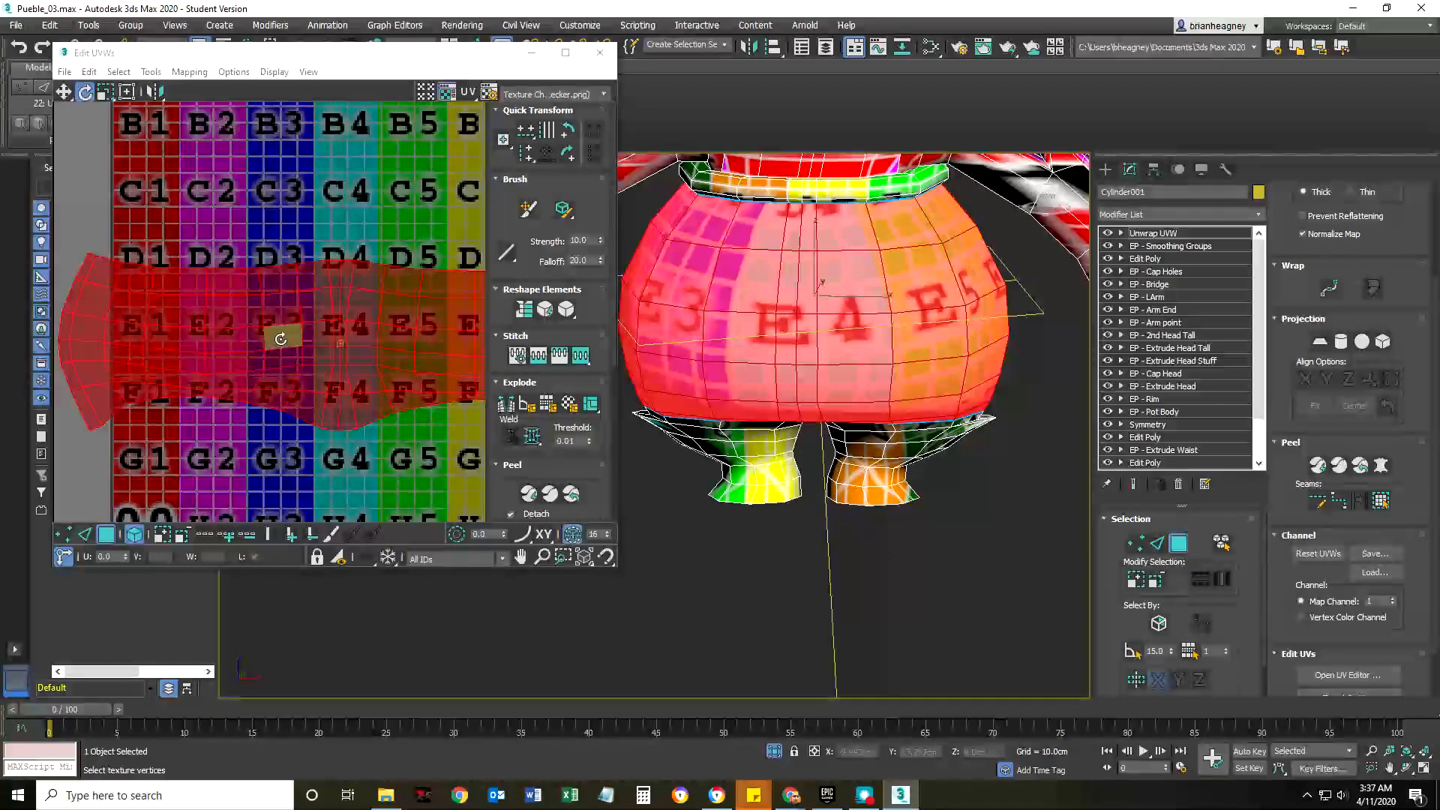
pyautogui.moveTo(230, 321); pyautogui.dragTo(242, 370)
pyautogui.click(65, 92)
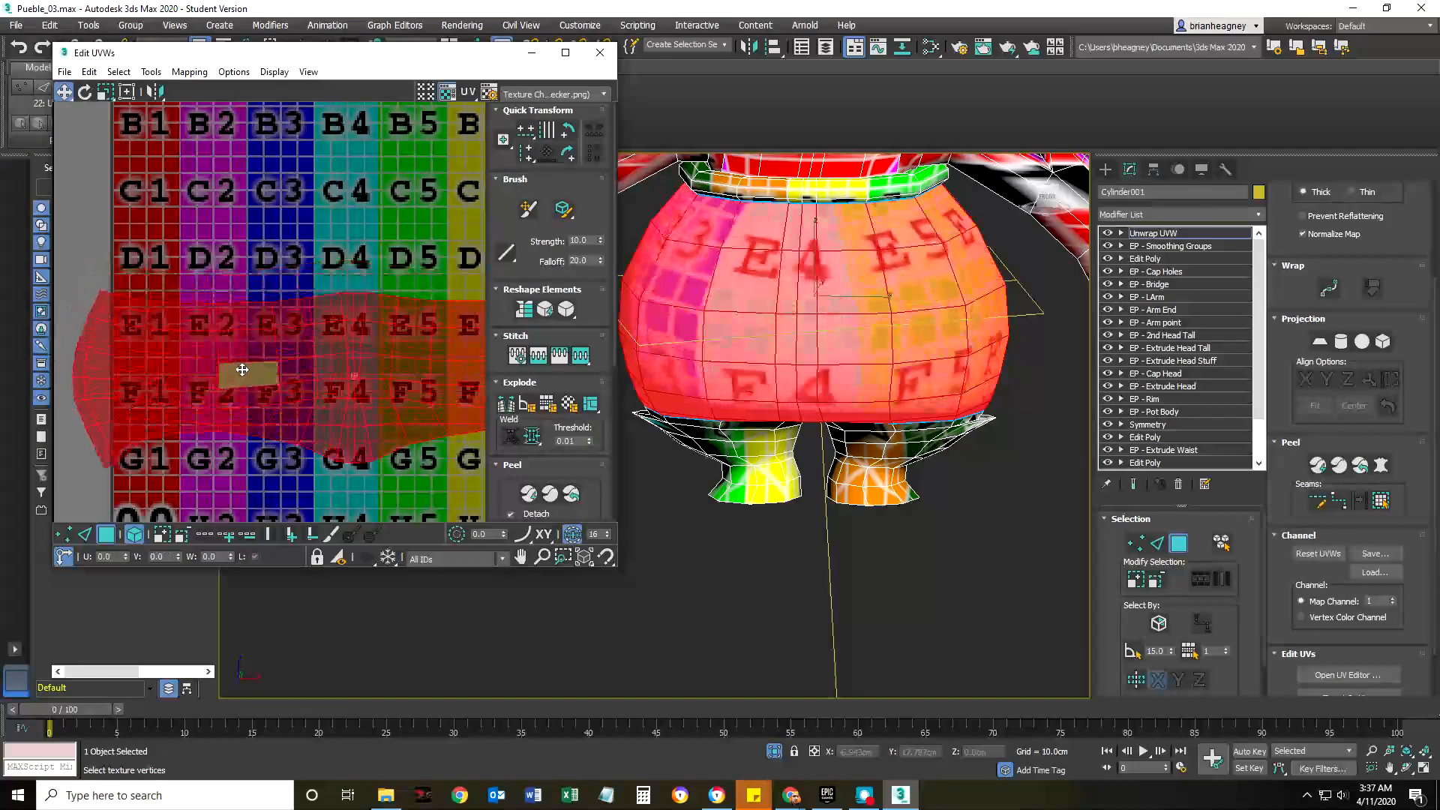
pyautogui.moveTo(802, 332); pyautogui.dragTo(813, 393, button='middle')
pyautogui.scroll(-3, 813, 390)
pyautogui.scroll(6, 832, 349)
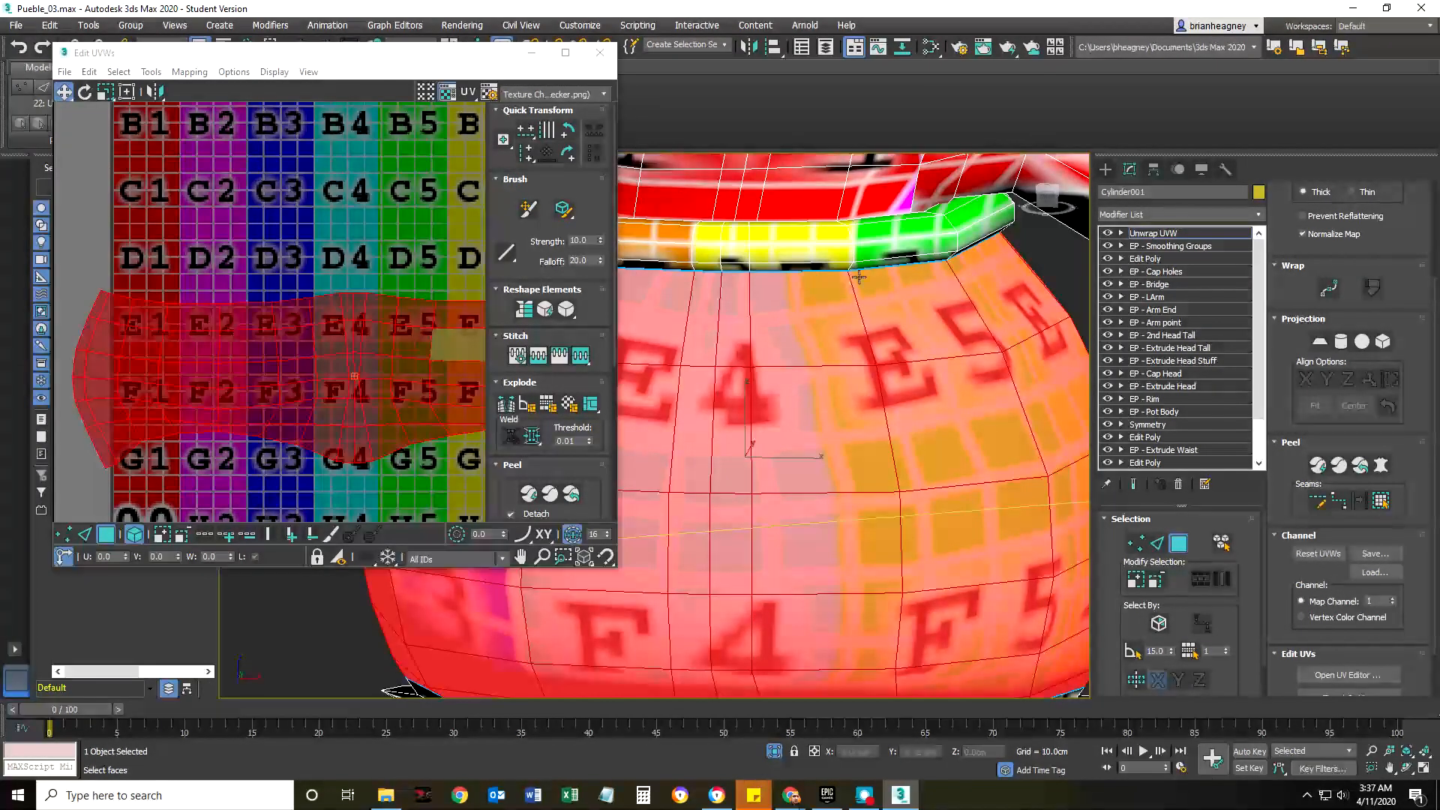
pyautogui.scroll(-3, 812, 279)
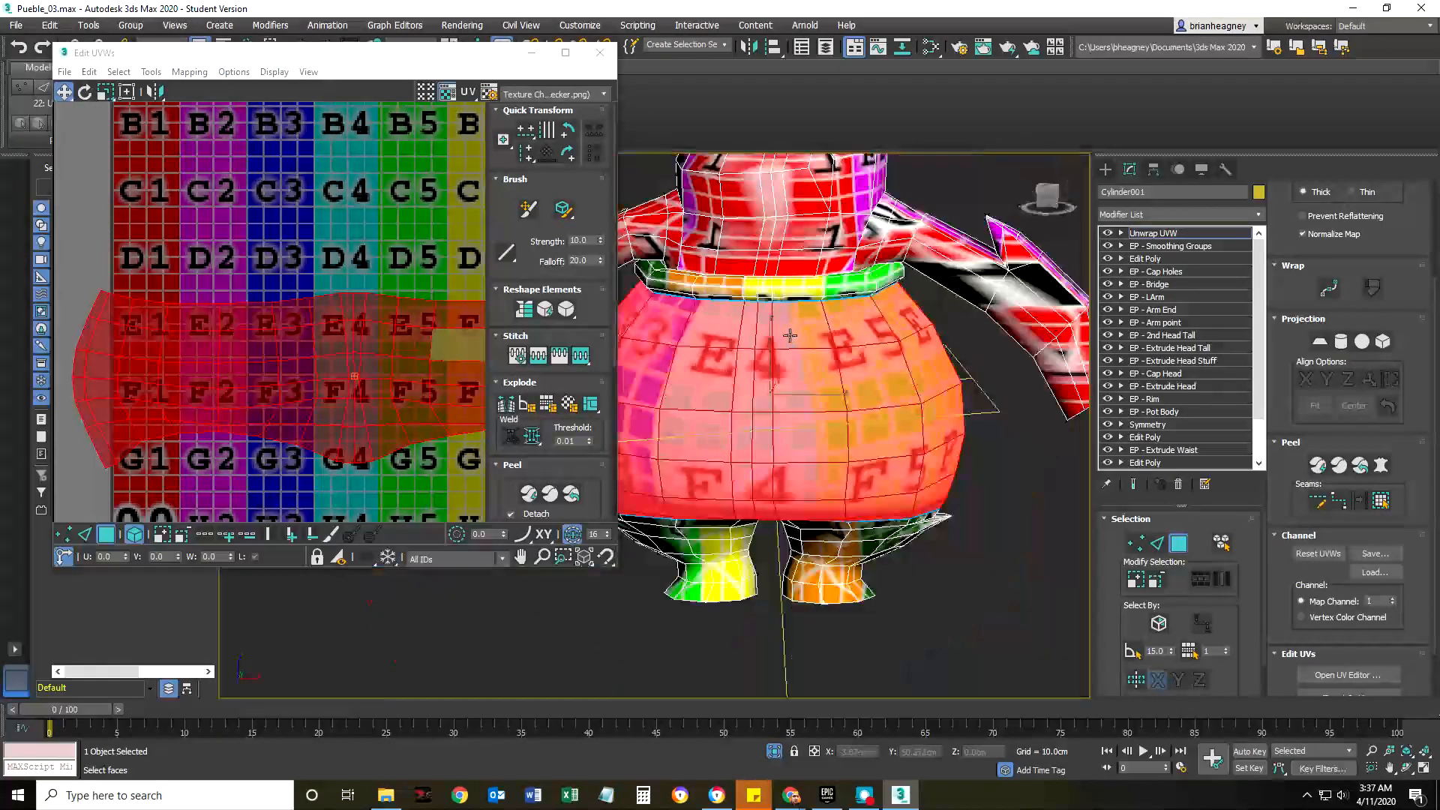
# - Move the pot body shell further down and to the right so F4 and F5 cover the pot's front
pyautogui.scroll(-2, 193, 373)
pyautogui.moveTo(274, 448); pyautogui.dragTo(290, 437, button='middle')
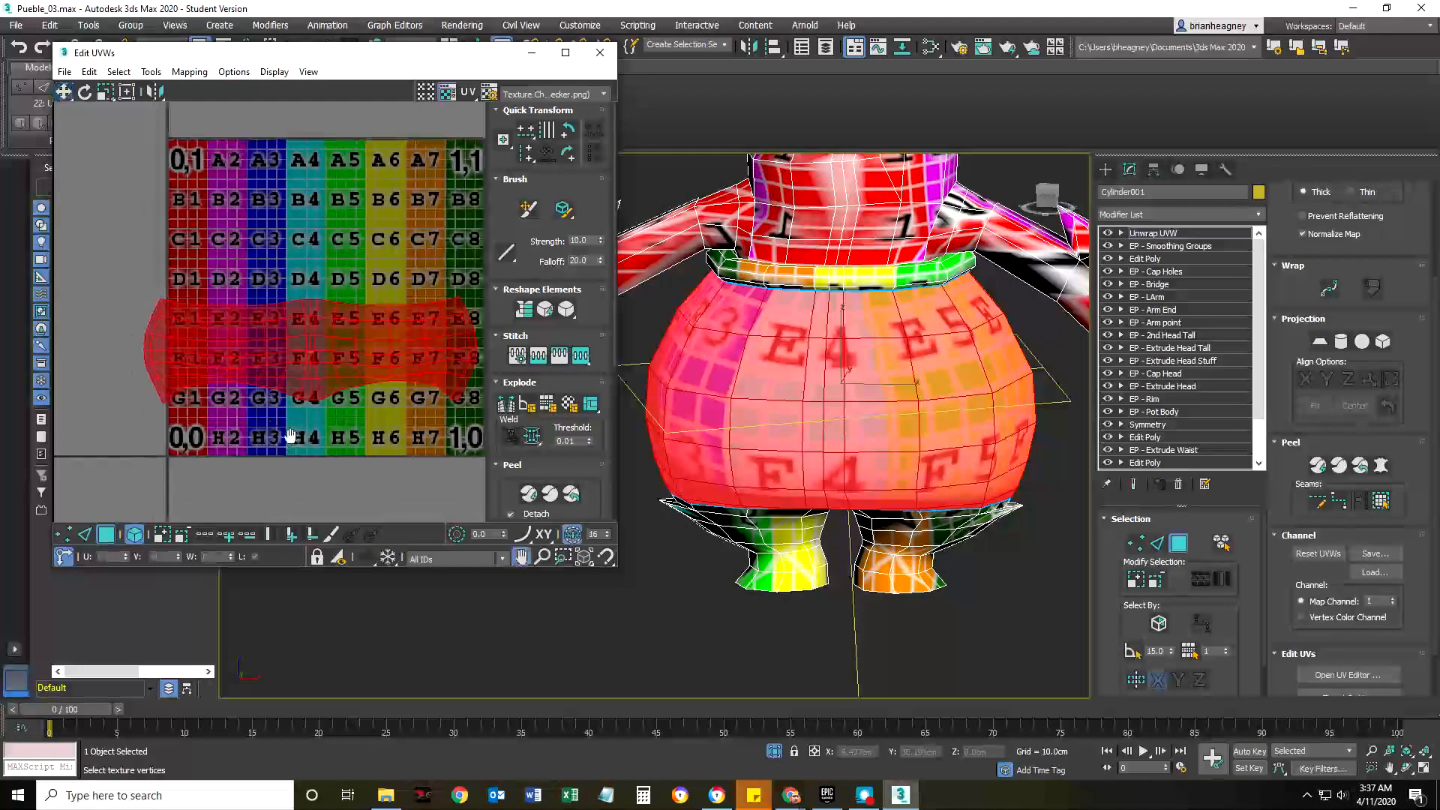
pyautogui.moveTo(282, 360); pyautogui.dragTo(307, 387)
pyautogui.moveTo(377, 471); pyautogui.dragTo(360, 446, button='middle')
pyautogui.keyDown('alt'); pyautogui.moveTo(864, 444); pyautogui.dragTo(829, 429, button='middle'); pyautogui.keyUp('alt')
pyautogui.scroll(4, 352, 413)
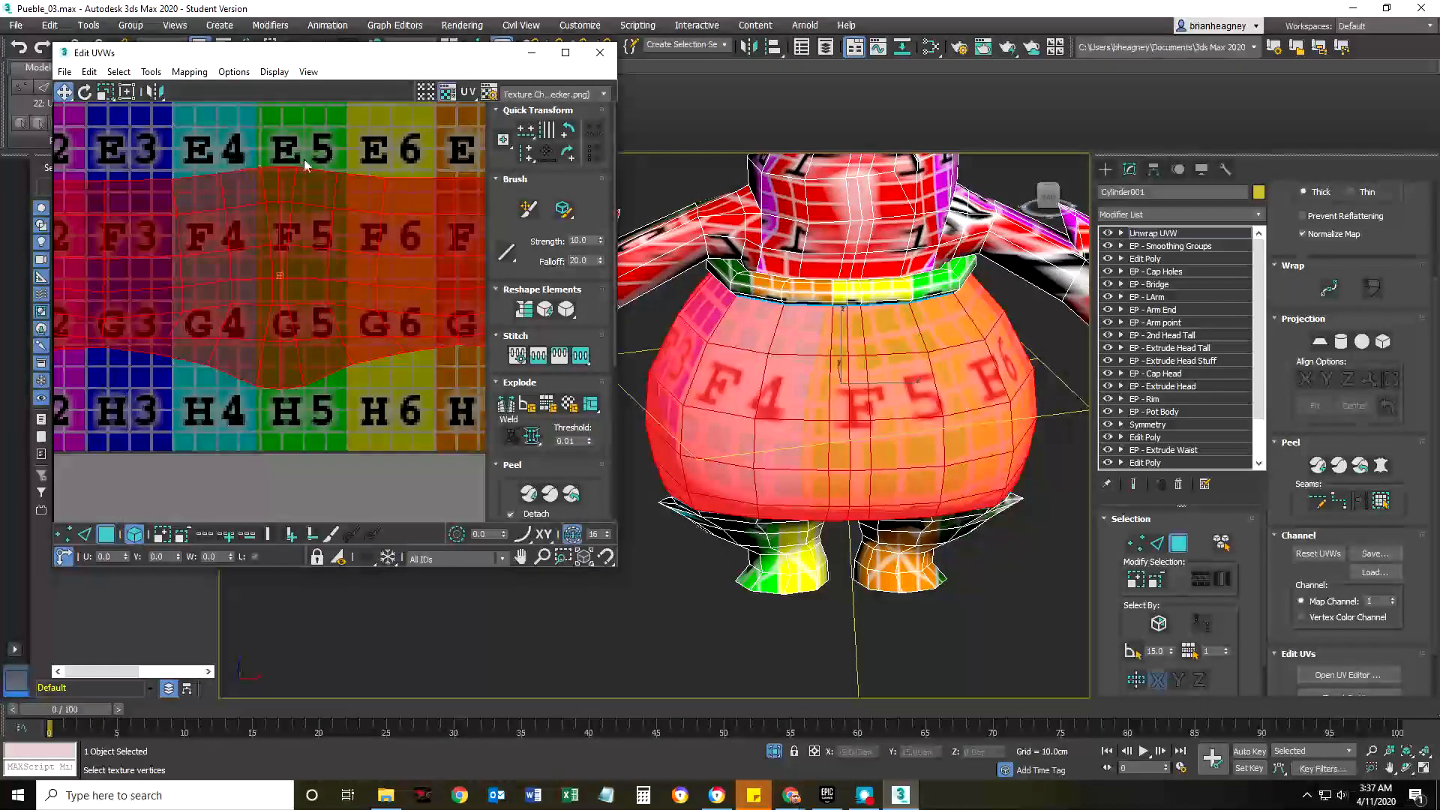
pyautogui.scroll(-4, 150, 366)
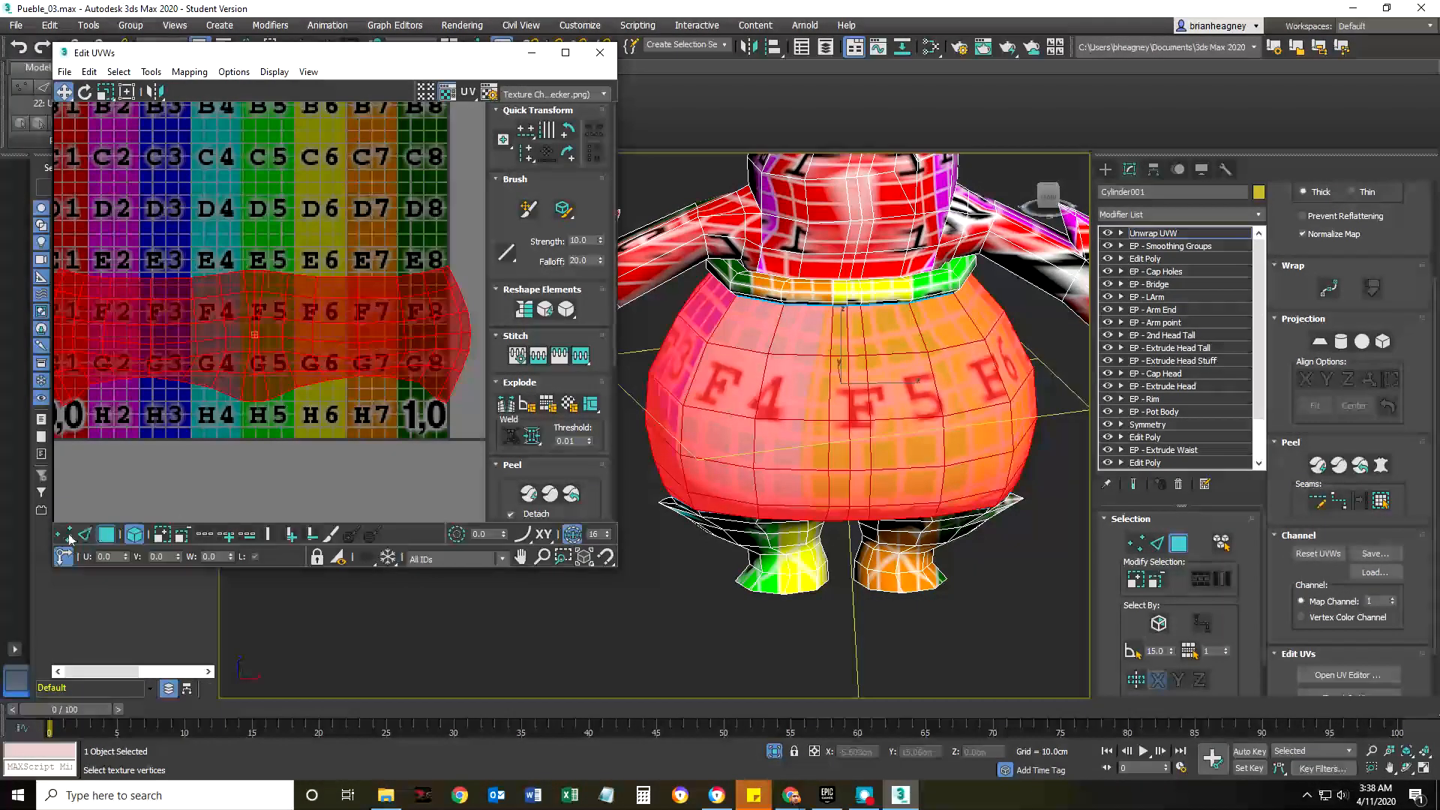
# - Straighten the pot body shell's top border edges into a horizontal line and move them up with movement constrained to vertical
pyautogui.click(87, 537)
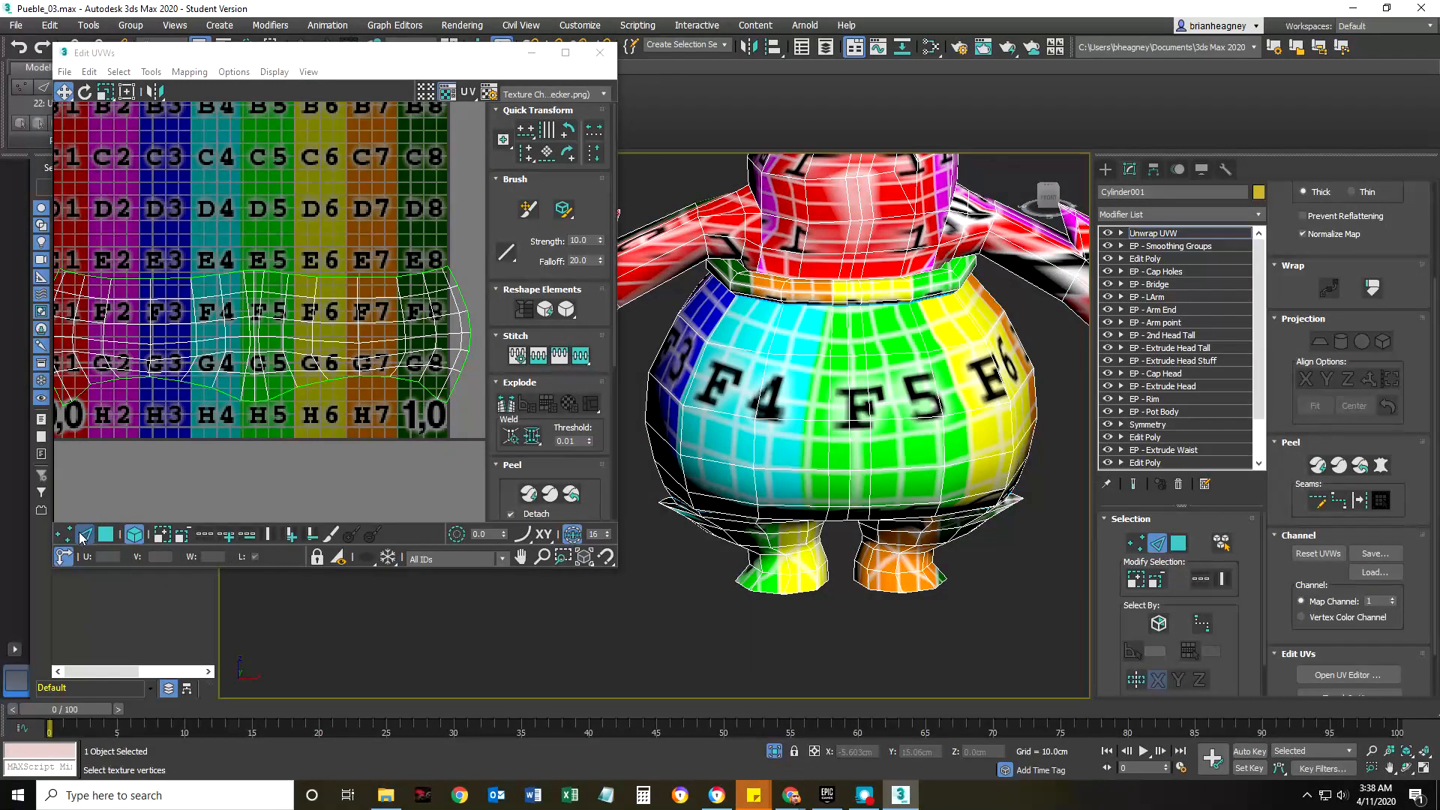
pyautogui.click(328, 276)
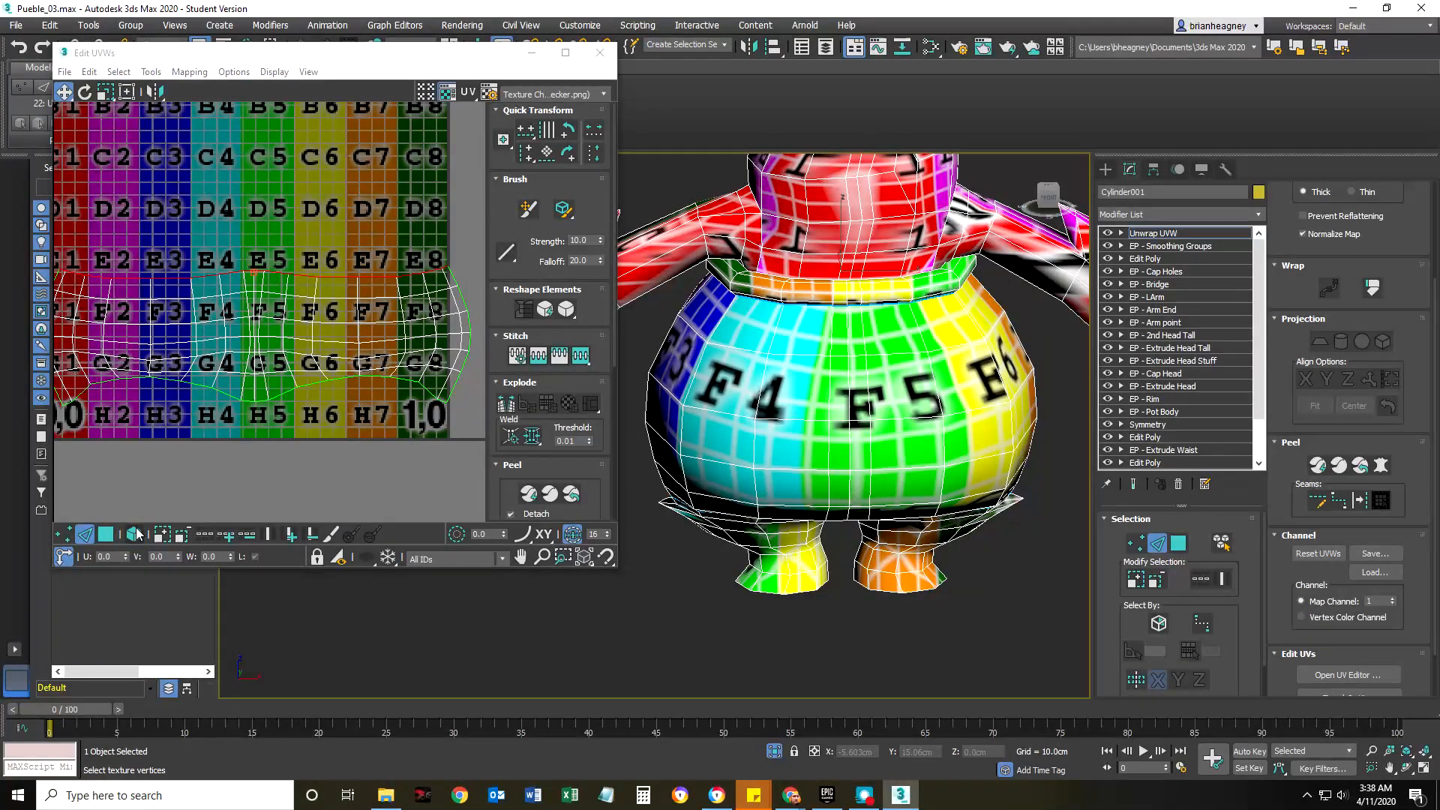
pyautogui.click(521, 129)
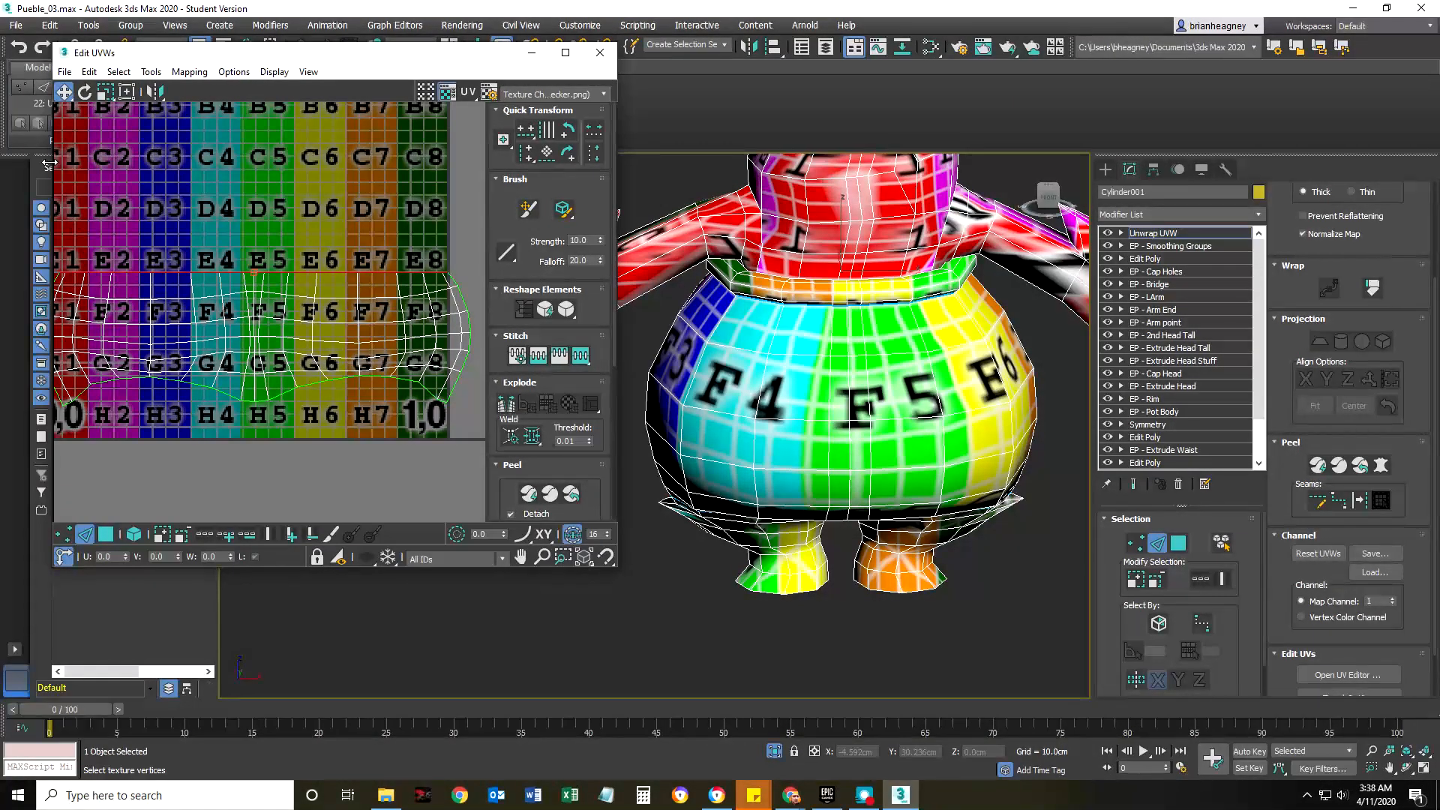
pyautogui.click(66, 96)
pyautogui.moveTo(66, 97); pyautogui.dragTo(65, 138)
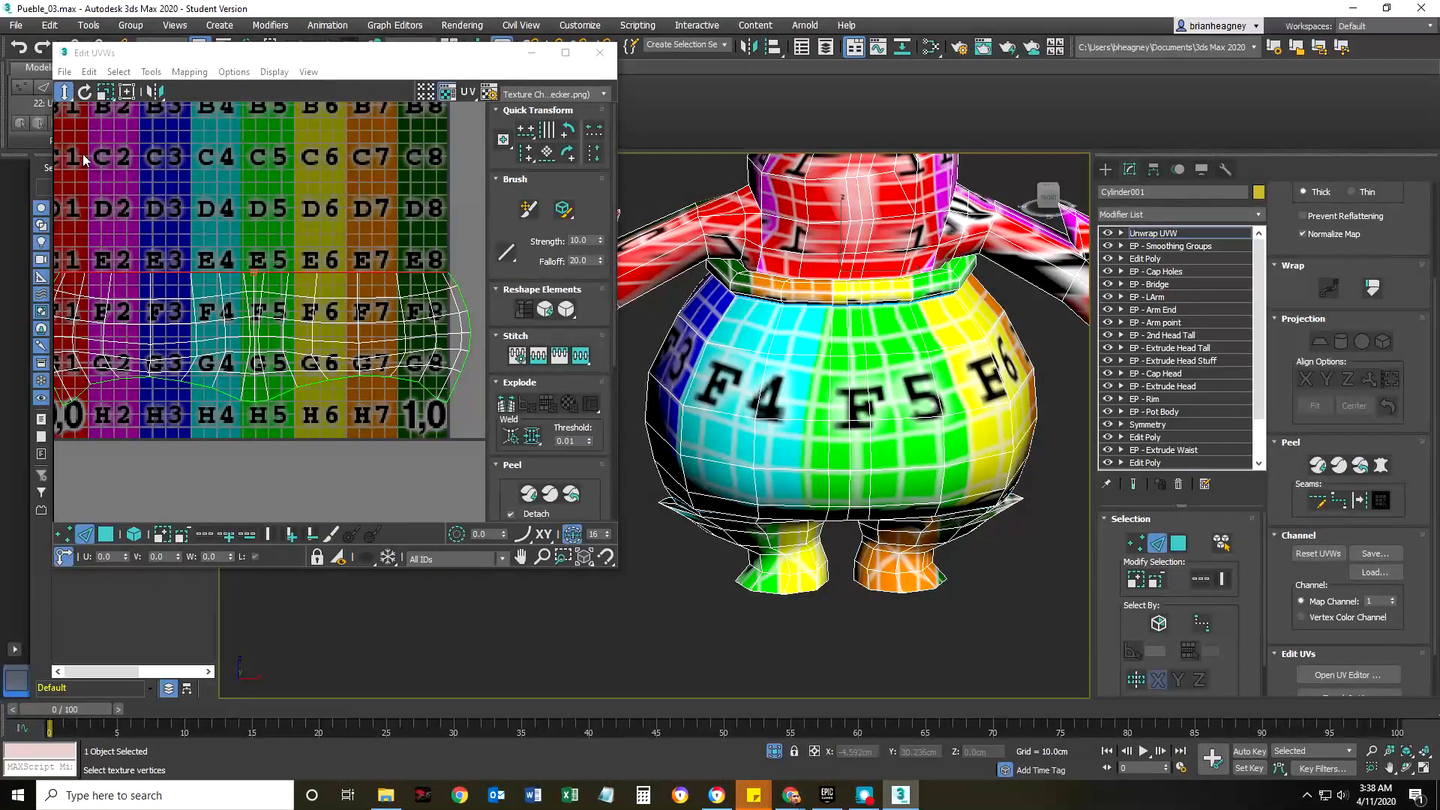
pyautogui.moveTo(166, 268); pyautogui.dragTo(166, 235)
# - Straighten the second edge loop from the shell's top into a horizontal line and move it up
pyautogui.click(165, 304)
pyautogui.doubleClick(167, 299)
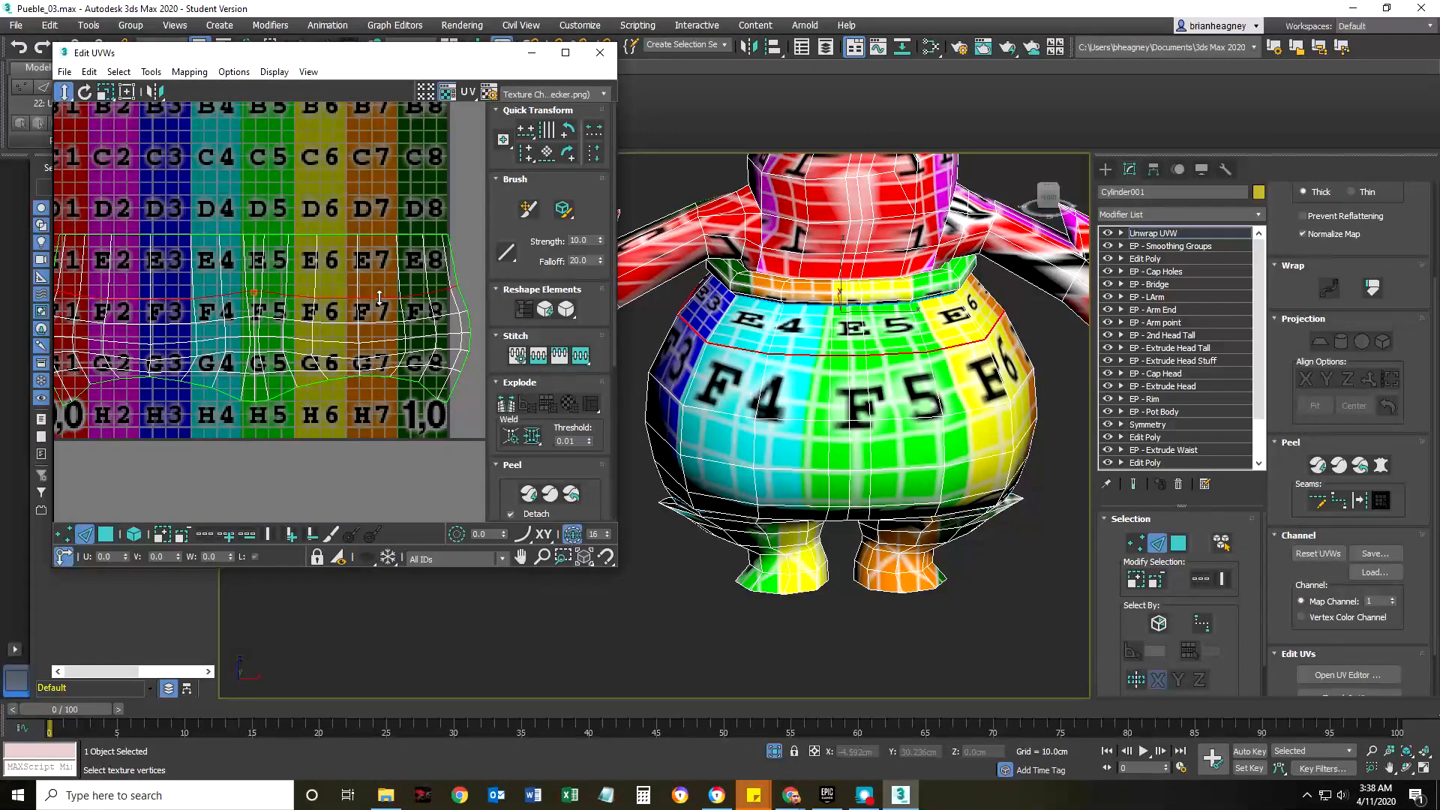
pyautogui.click(523, 131)
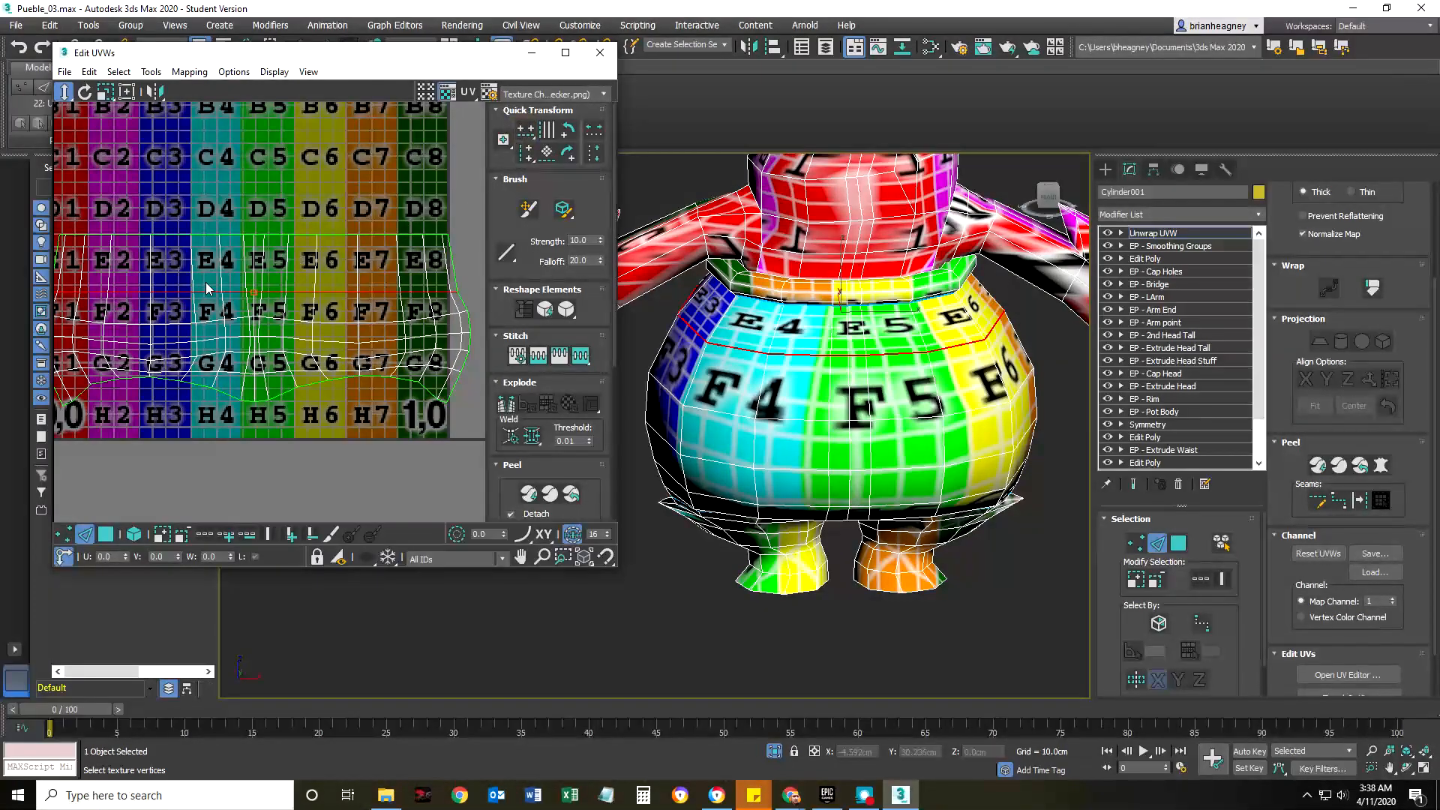
pyautogui.moveTo(204, 291); pyautogui.dragTo(207, 261)
# - Straighten the third and fourth edge loops from the shell's top horizontally and move each one up
pyautogui.doubleClick(207, 320)
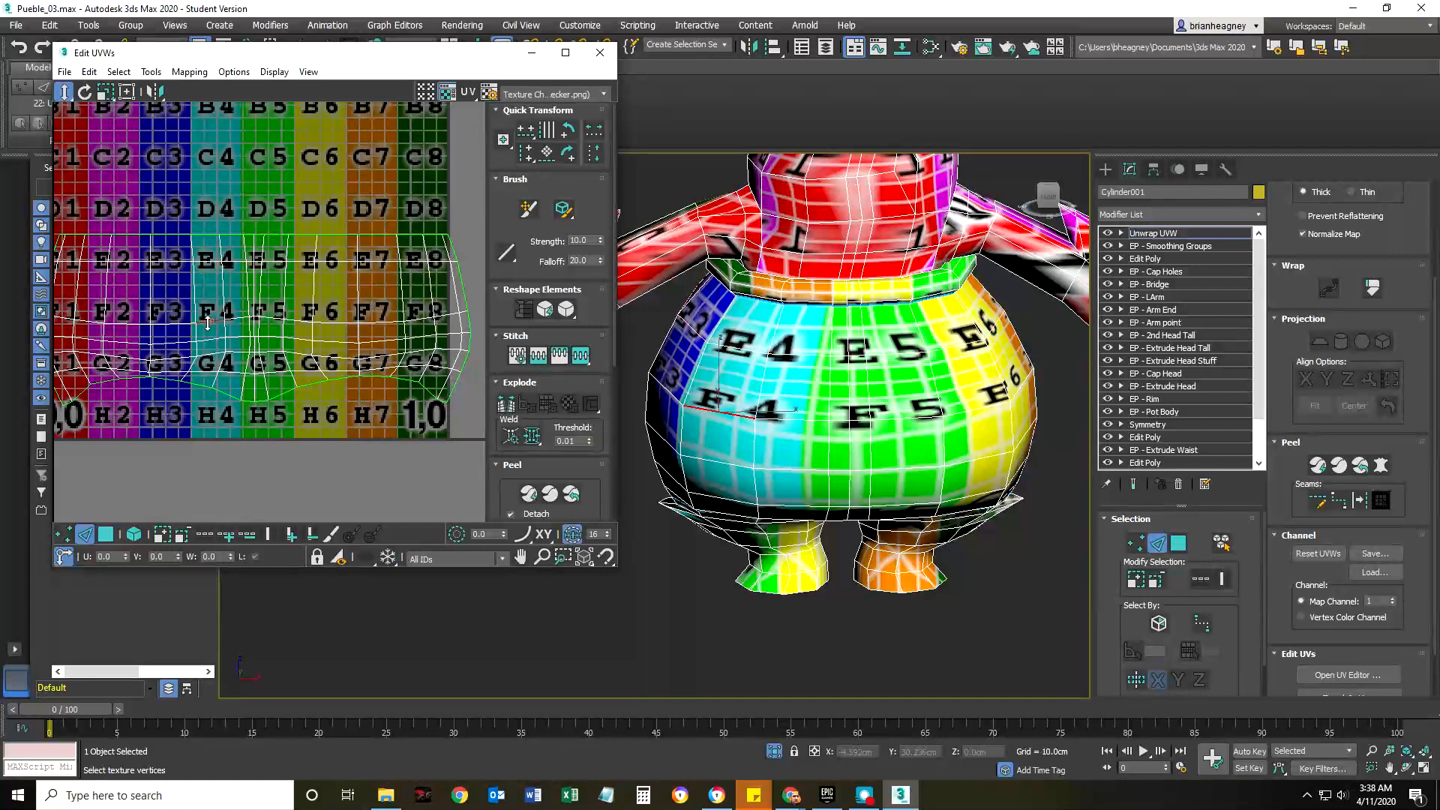
pyautogui.click(526, 133)
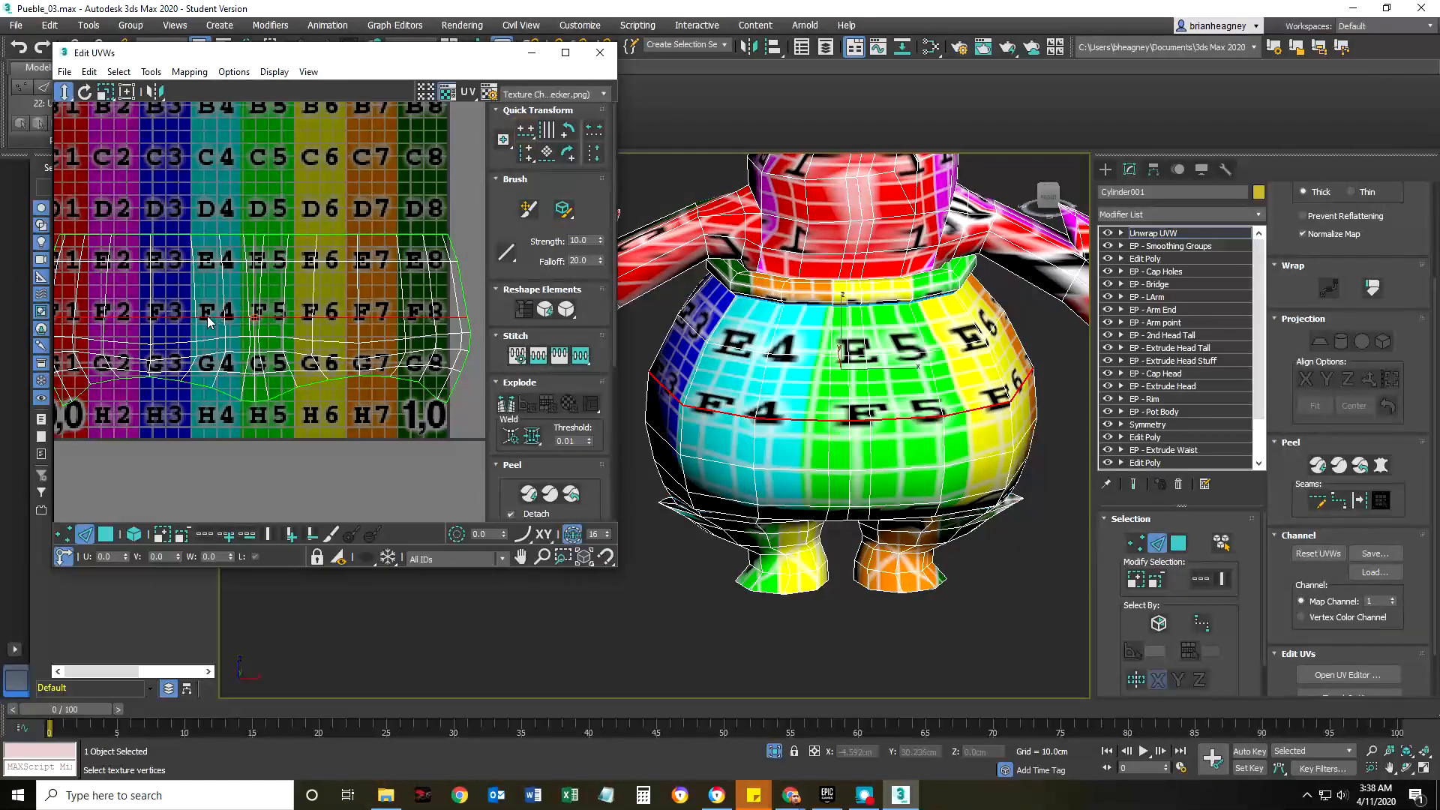
pyautogui.moveTo(207, 318); pyautogui.dragTo(211, 287)
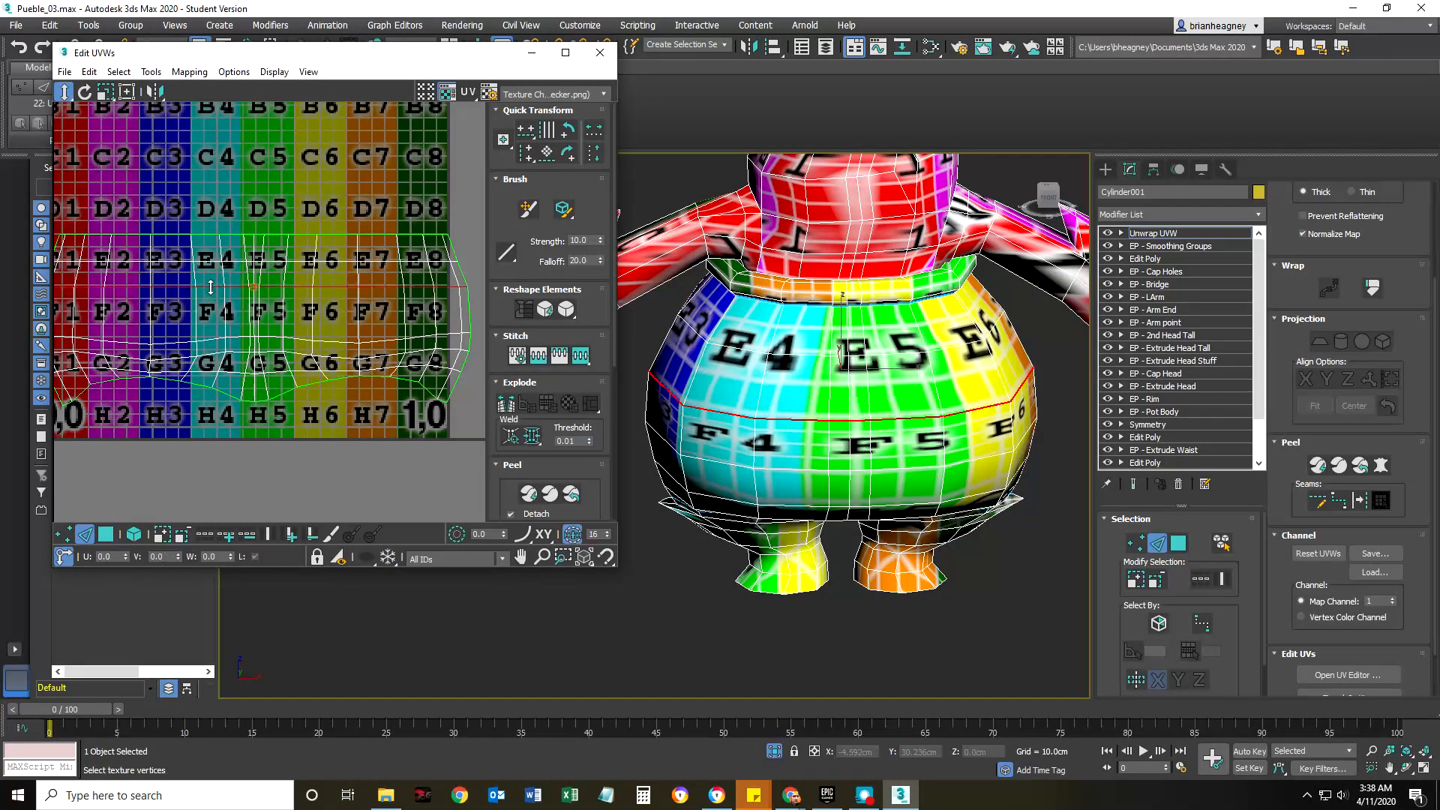
pyautogui.doubleClick(210, 339)
pyautogui.click(529, 134)
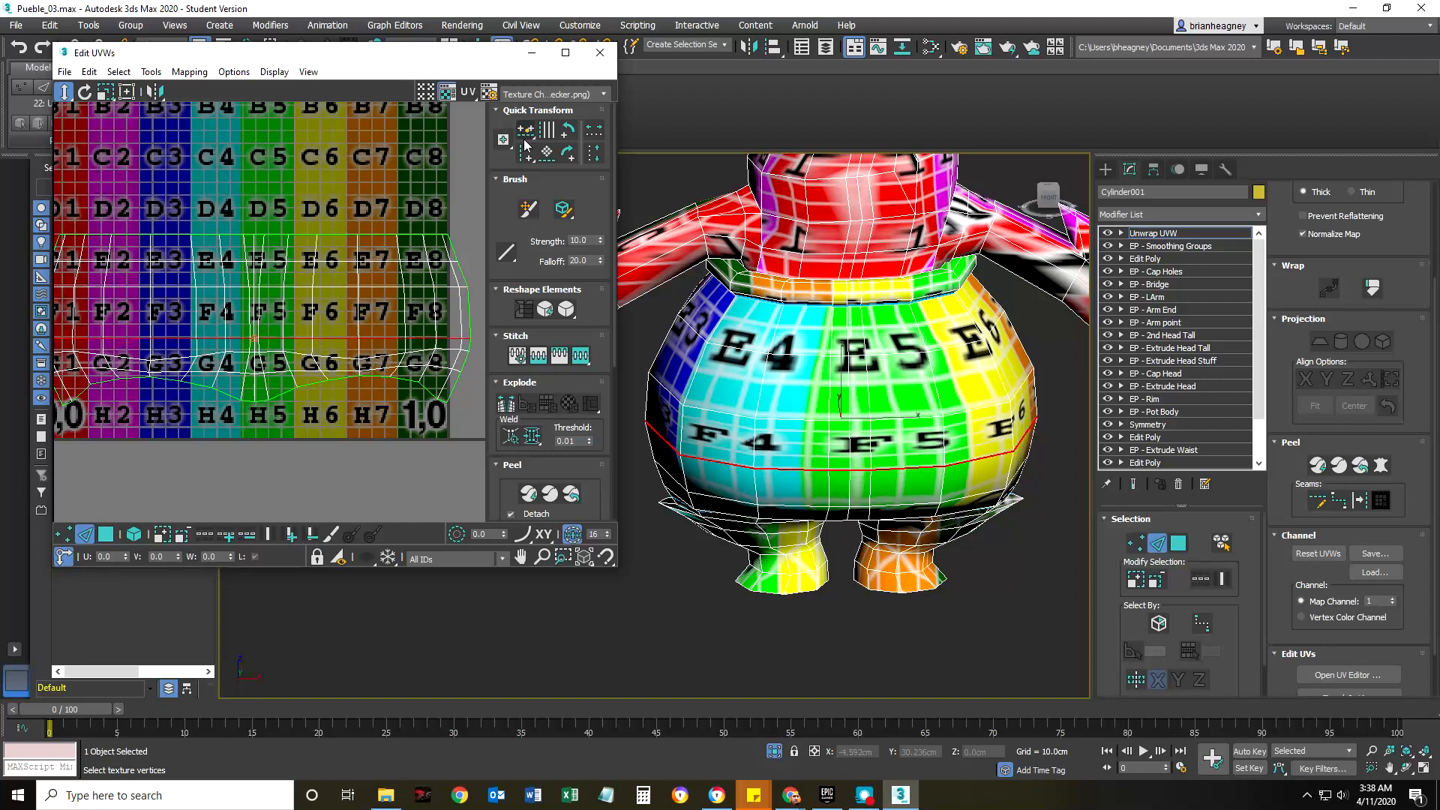
pyautogui.moveTo(239, 340); pyautogui.dragTo(241, 308)
# - Straighten the lowest interior edge loop, just above the shell's bottom border, into a horizontal line and move it up
pyautogui.click(233, 351)
pyautogui.doubleClick(234, 352)
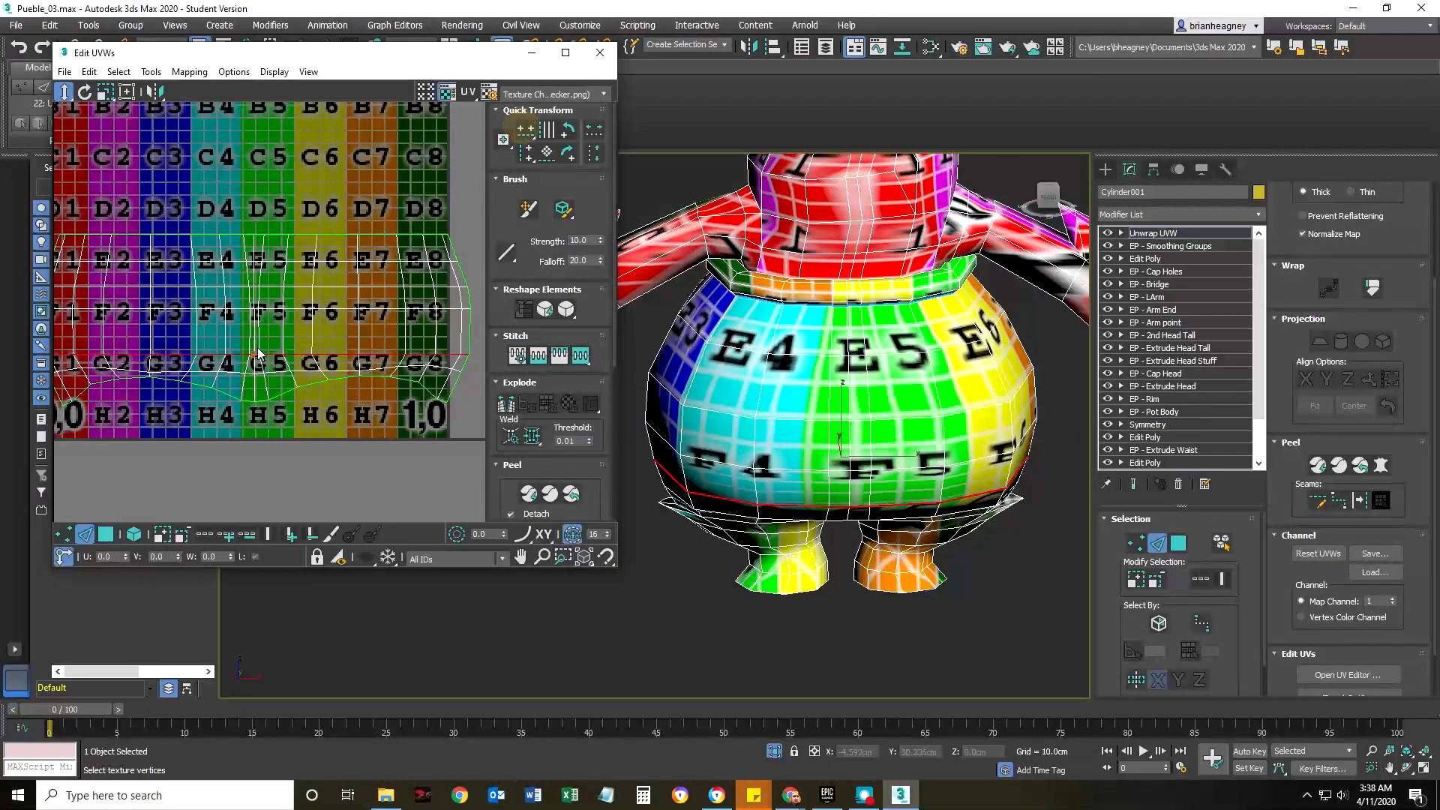
pyautogui.moveTo(178, 366); pyautogui.dragTo(179, 331)
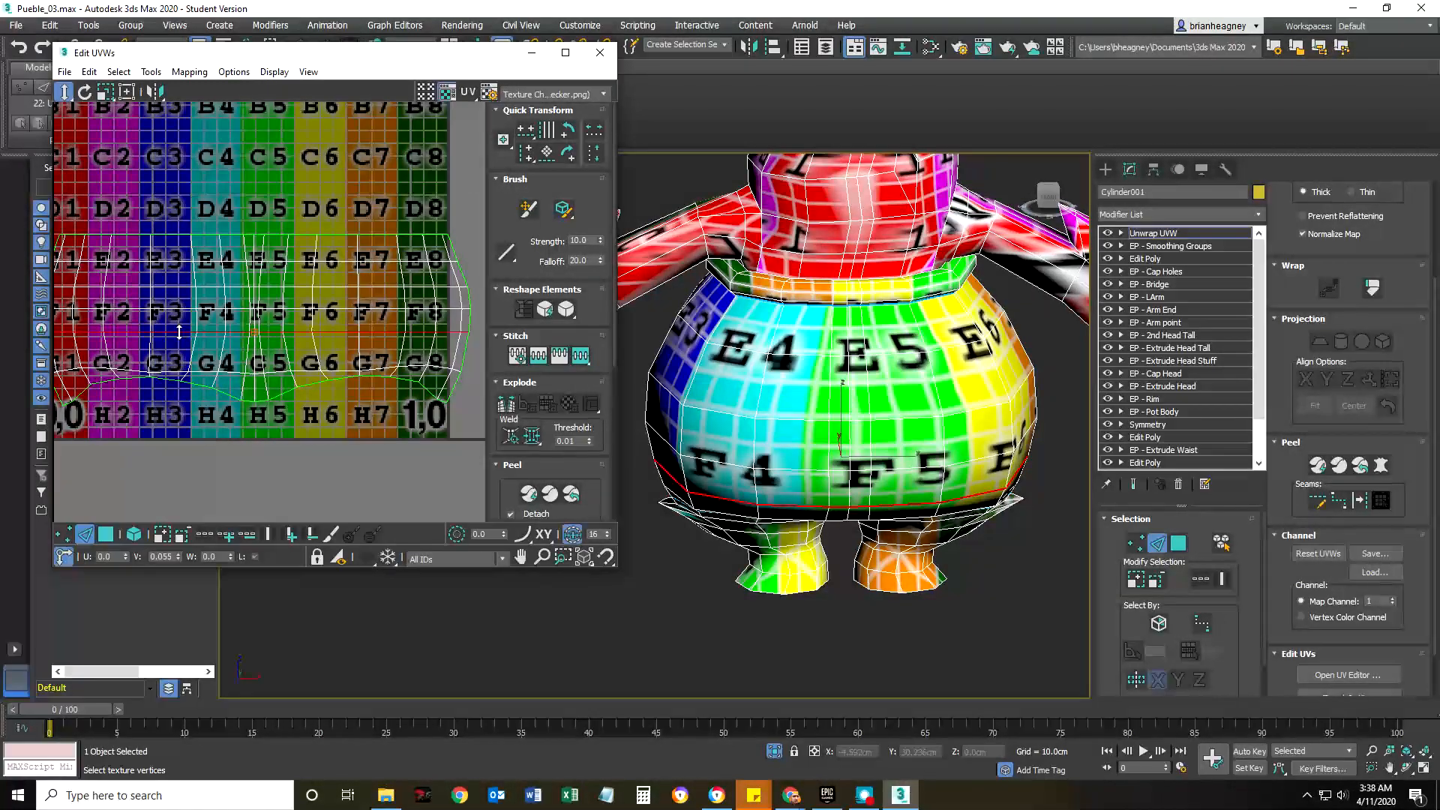
# - Nudge the pot body shell's lowest interior edge loop up slightly and move the shell's bottom border edges down
pyautogui.keyDown('alt'); pyautogui.moveTo(798, 477); pyautogui.dragTo(822, 422, button='middle'); pyautogui.keyUp('alt')
pyautogui.press('f')
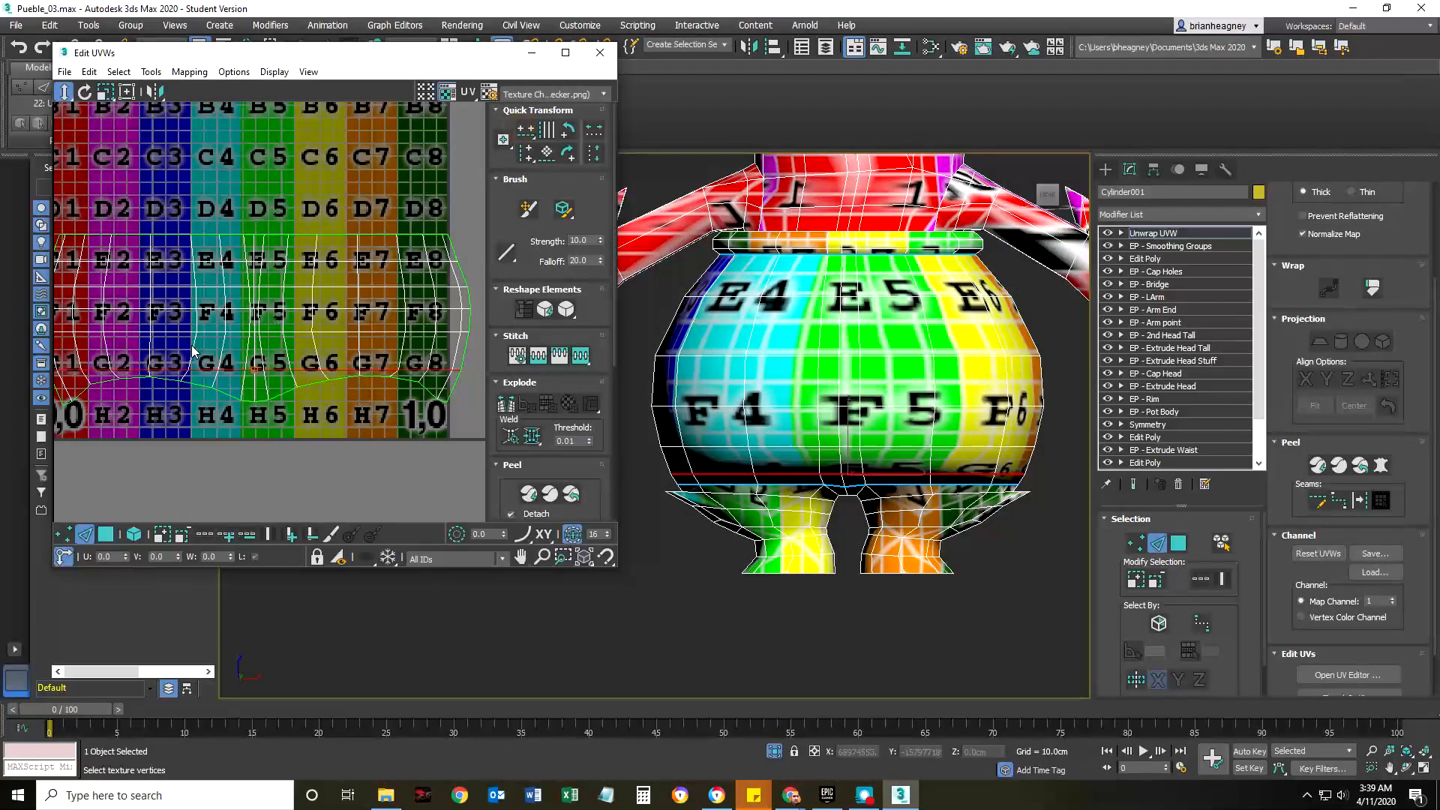
pyautogui.keyDown('alt'); pyautogui.moveTo(788, 510); pyautogui.dragTo(789, 446, button='middle'); pyautogui.keyUp('alt')
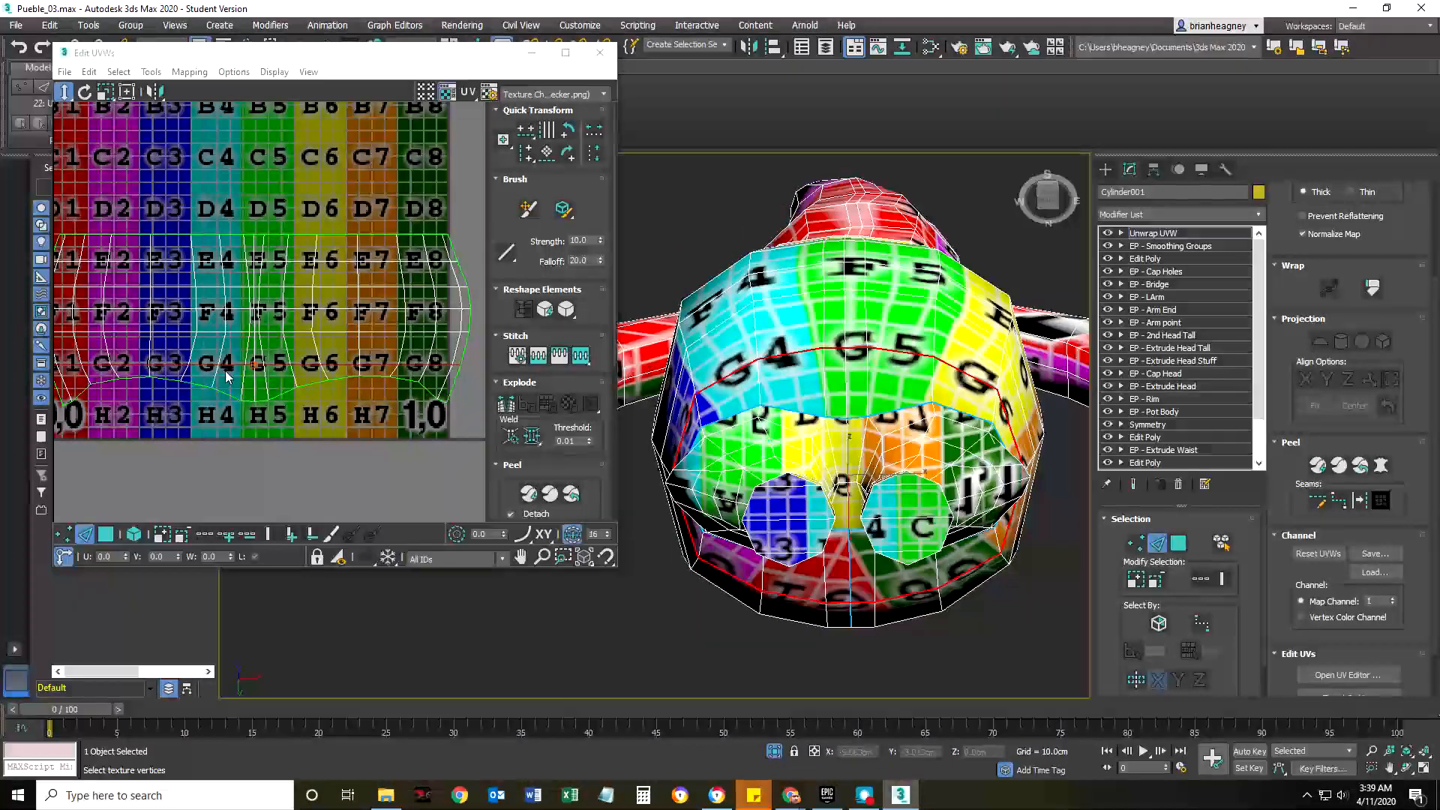
pyautogui.moveTo(209, 366); pyautogui.dragTo(211, 359)
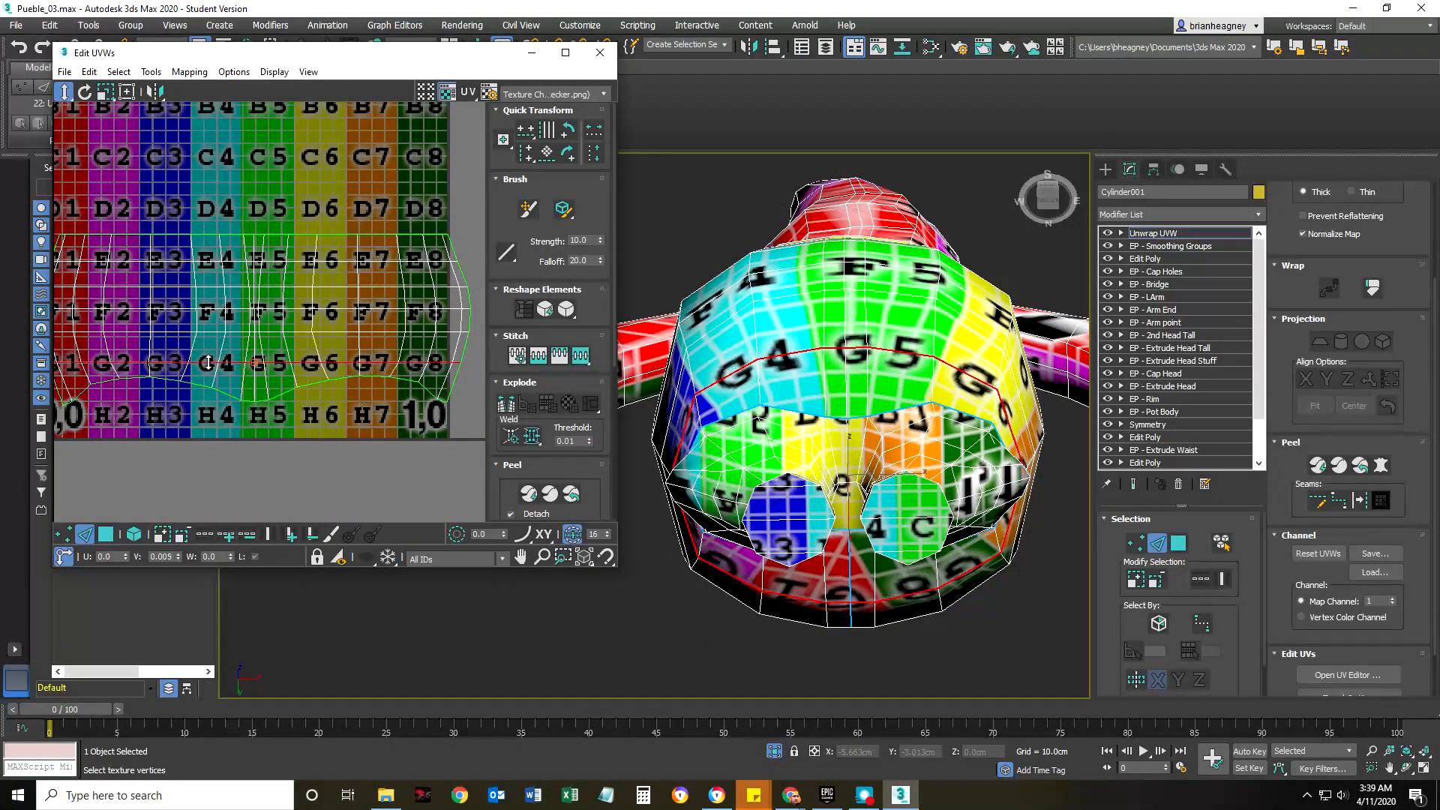
pyautogui.moveTo(208, 364); pyautogui.dragTo(190, 388)
pyautogui.click(190, 384)
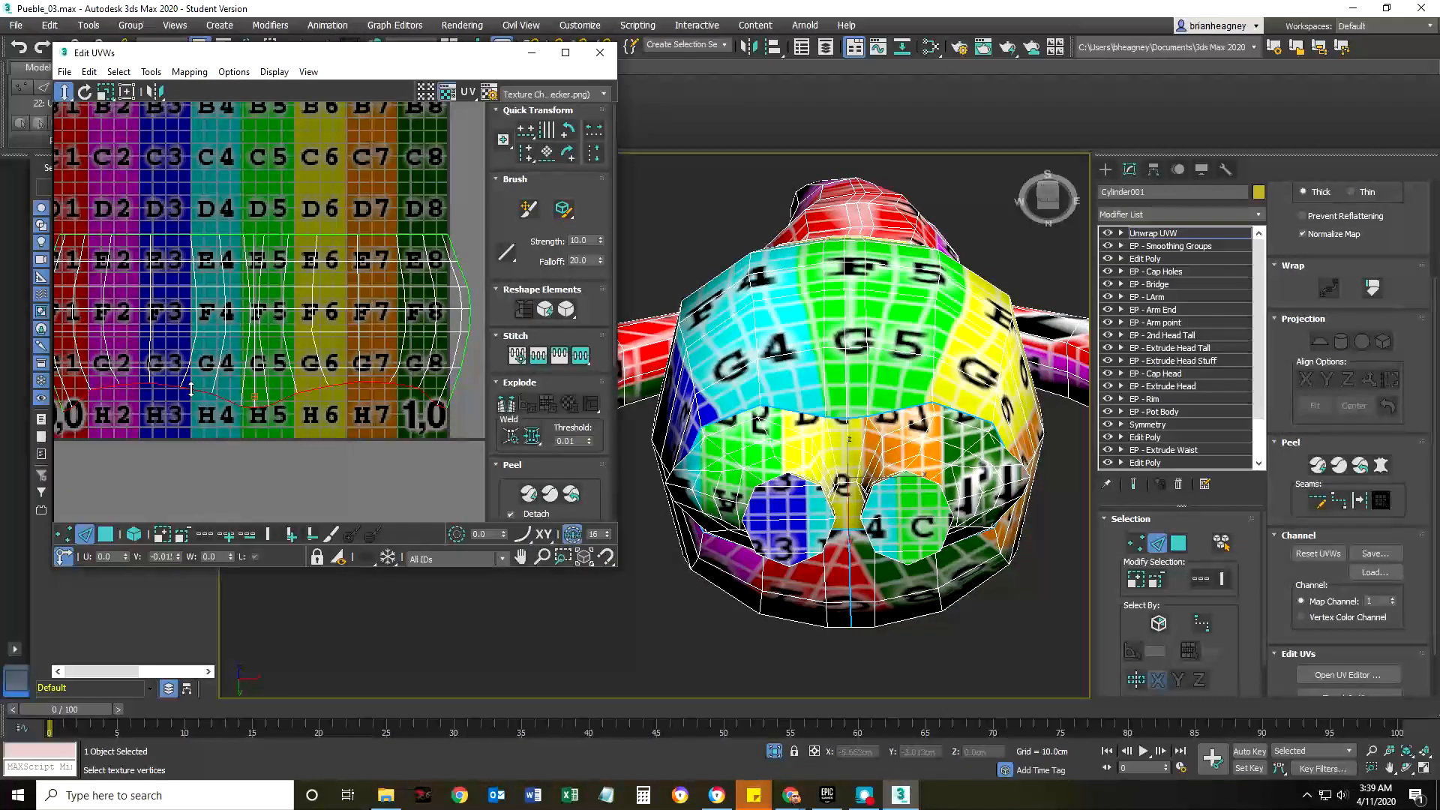
# - Select the middle interior edge loops across the pot body shell's F row one at a time and move them up to even out the checker
pyautogui.keyDown('alt'); pyautogui.moveTo(943, 460); pyautogui.dragTo(877, 436, button='middle'); pyautogui.keyUp('alt')
pyautogui.keyDown('alt'); pyautogui.moveTo(699, 473); pyautogui.dragTo(818, 429, button='middle'); pyautogui.keyUp('alt')
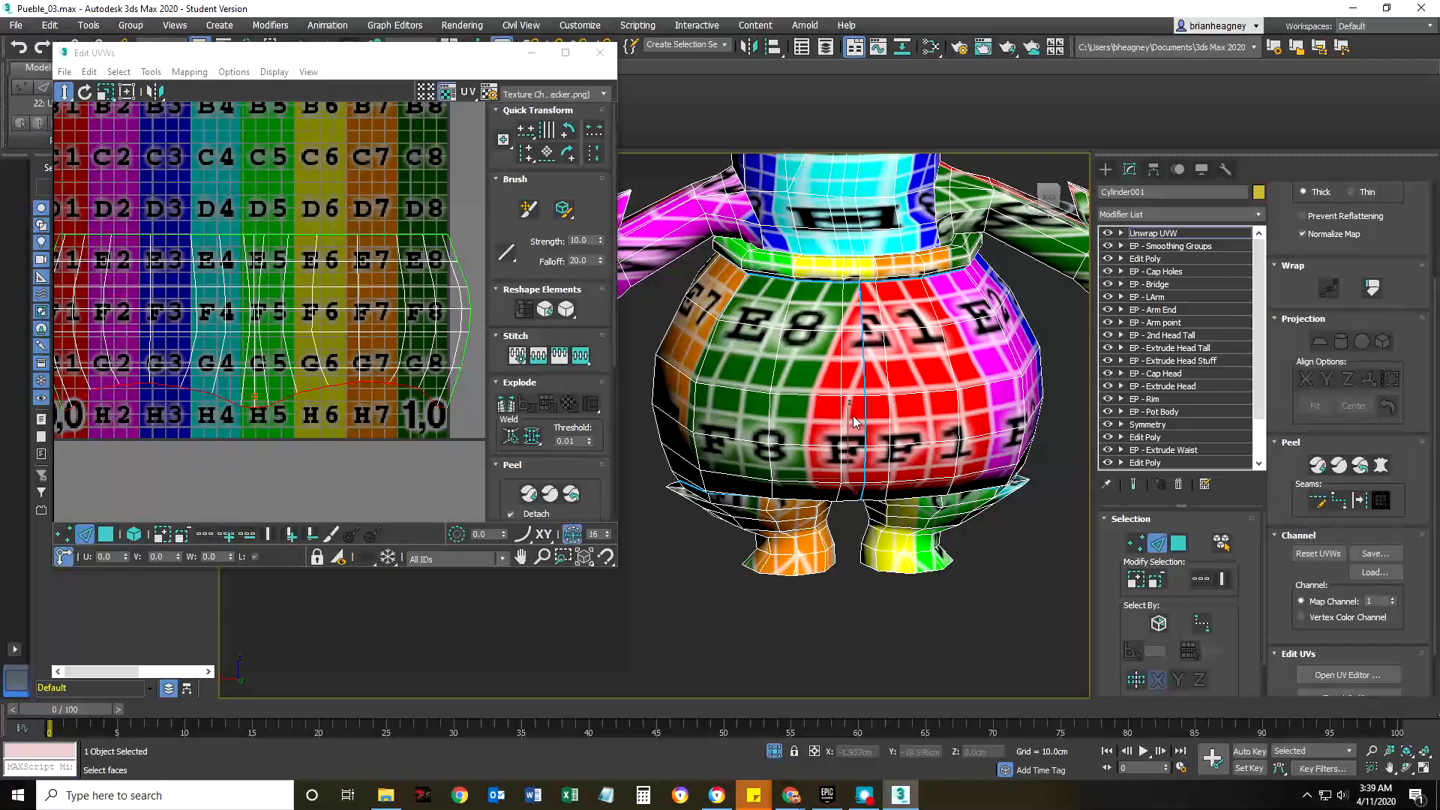
pyautogui.keyDown('alt'); pyautogui.moveTo(725, 435); pyautogui.dragTo(994, 425, button='middle'); pyautogui.keyUp('alt')
pyautogui.scroll(3, 832, 382)
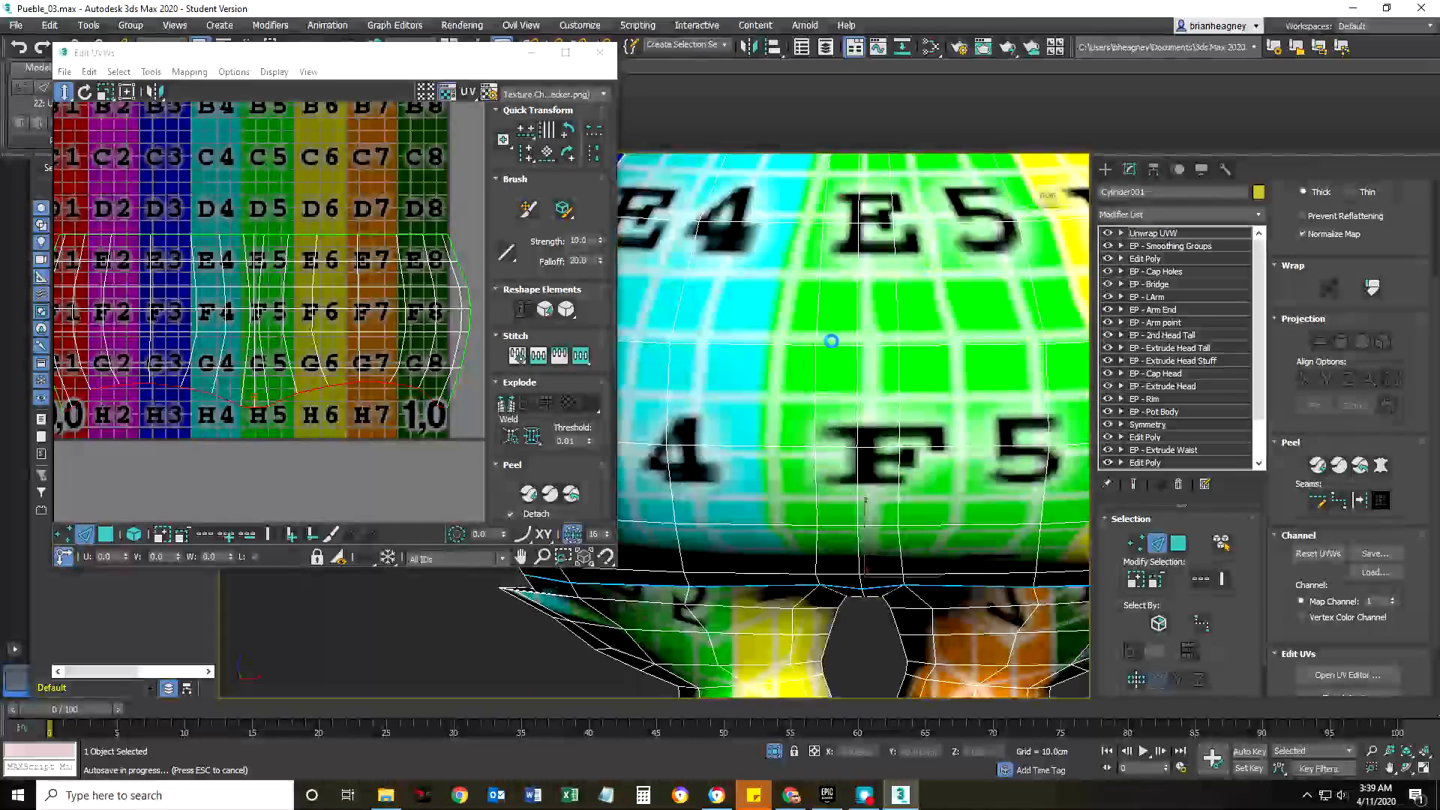
pyautogui.doubleClick(212, 309)
pyautogui.moveTo(212, 309); pyautogui.dragTo(212, 309)
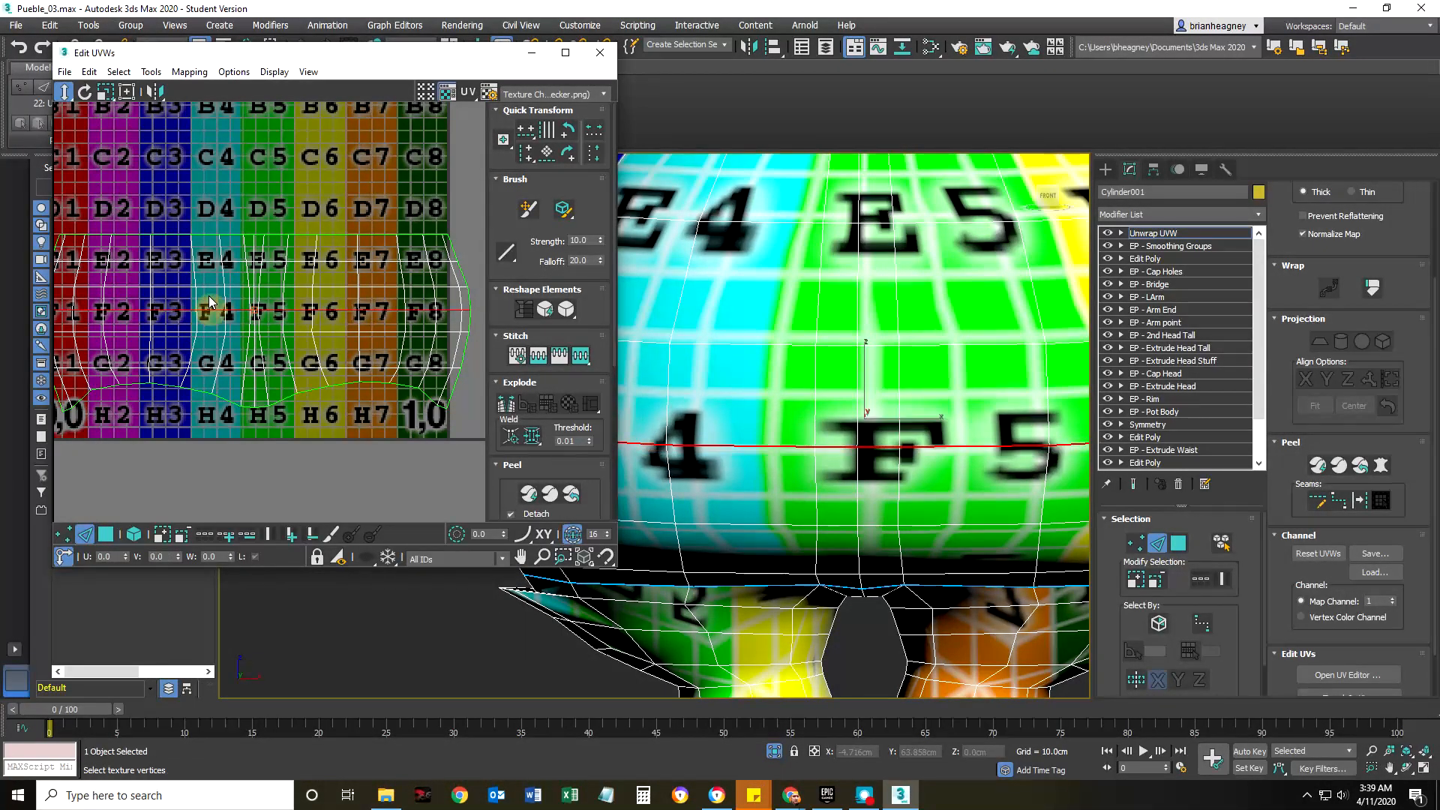
pyautogui.doubleClick(212, 286)
pyautogui.moveTo(212, 286); pyautogui.dragTo(211, 285)
pyautogui.doubleClick(206, 309)
pyautogui.moveTo(206, 309); pyautogui.dragTo(207, 320)
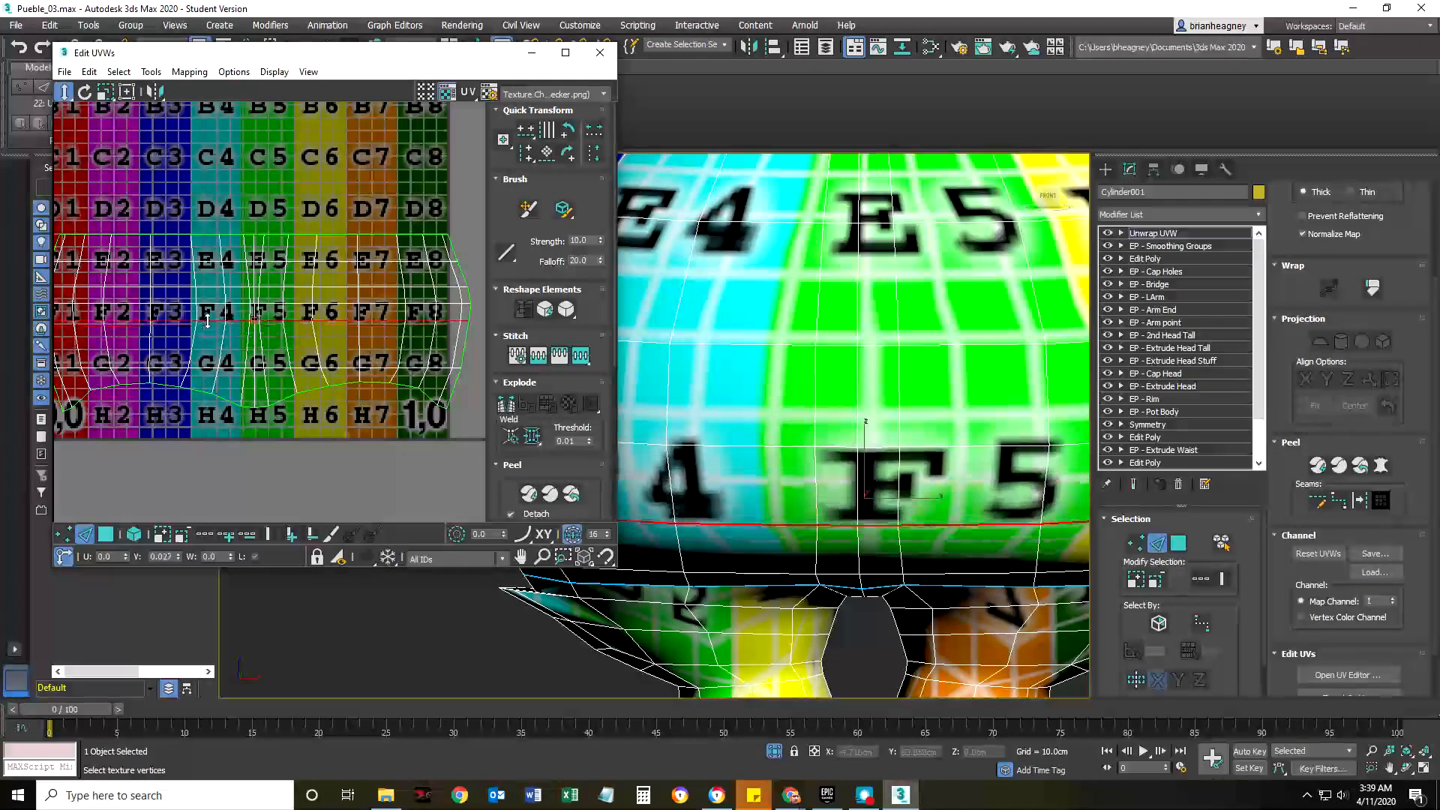
# - Move the pot body shell's lowest interior edge loop up, and fine-tune it slightly back down to just above the G row
pyautogui.click(204, 368)
pyautogui.moveTo(203, 368); pyautogui.dragTo(208, 352)
pyautogui.keyDown('alt'); pyautogui.moveTo(753, 516); pyautogui.dragTo(756, 450, button='middle'); pyautogui.keyUp('alt')
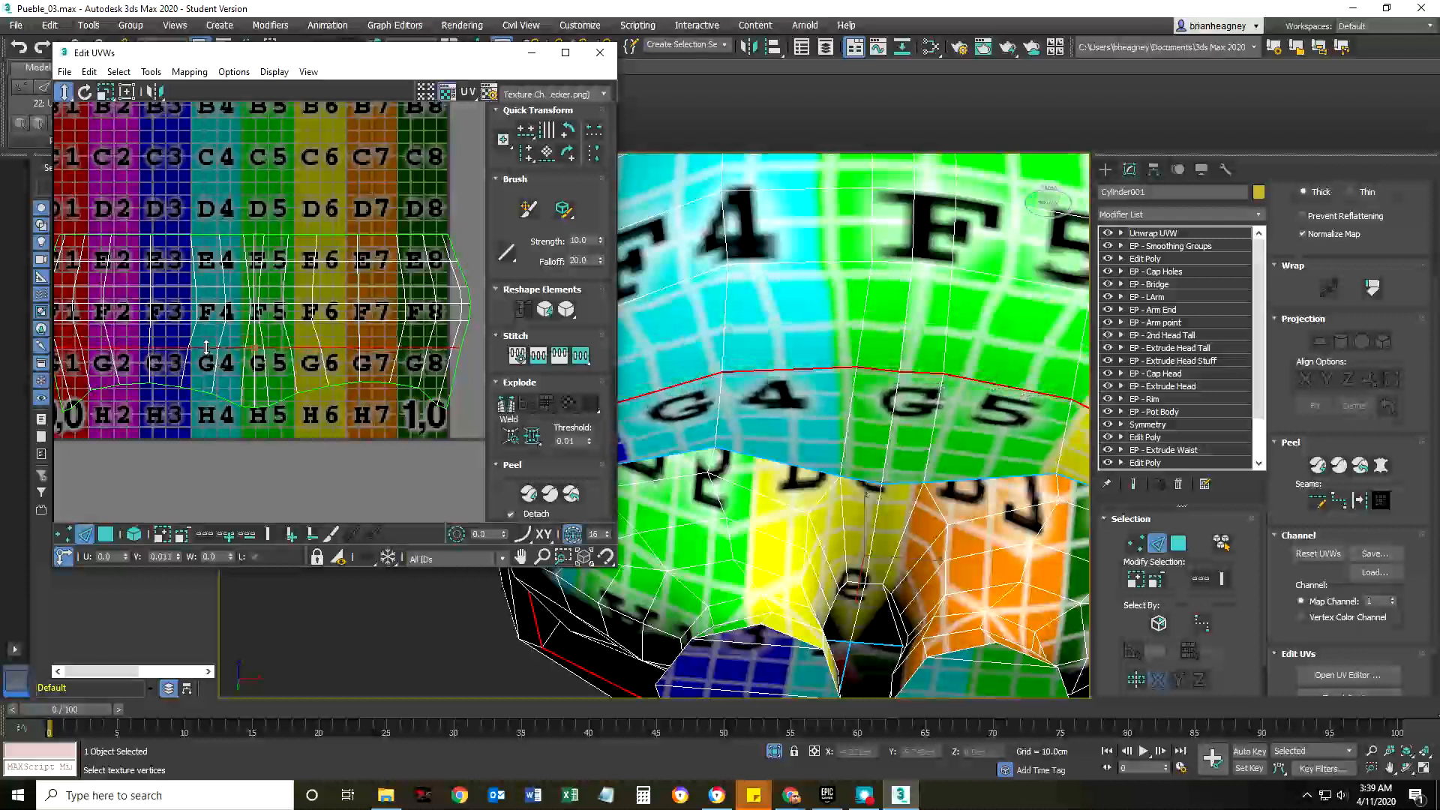
pyautogui.scroll(3, 225, 346)
pyautogui.scroll(2, 225, 347)
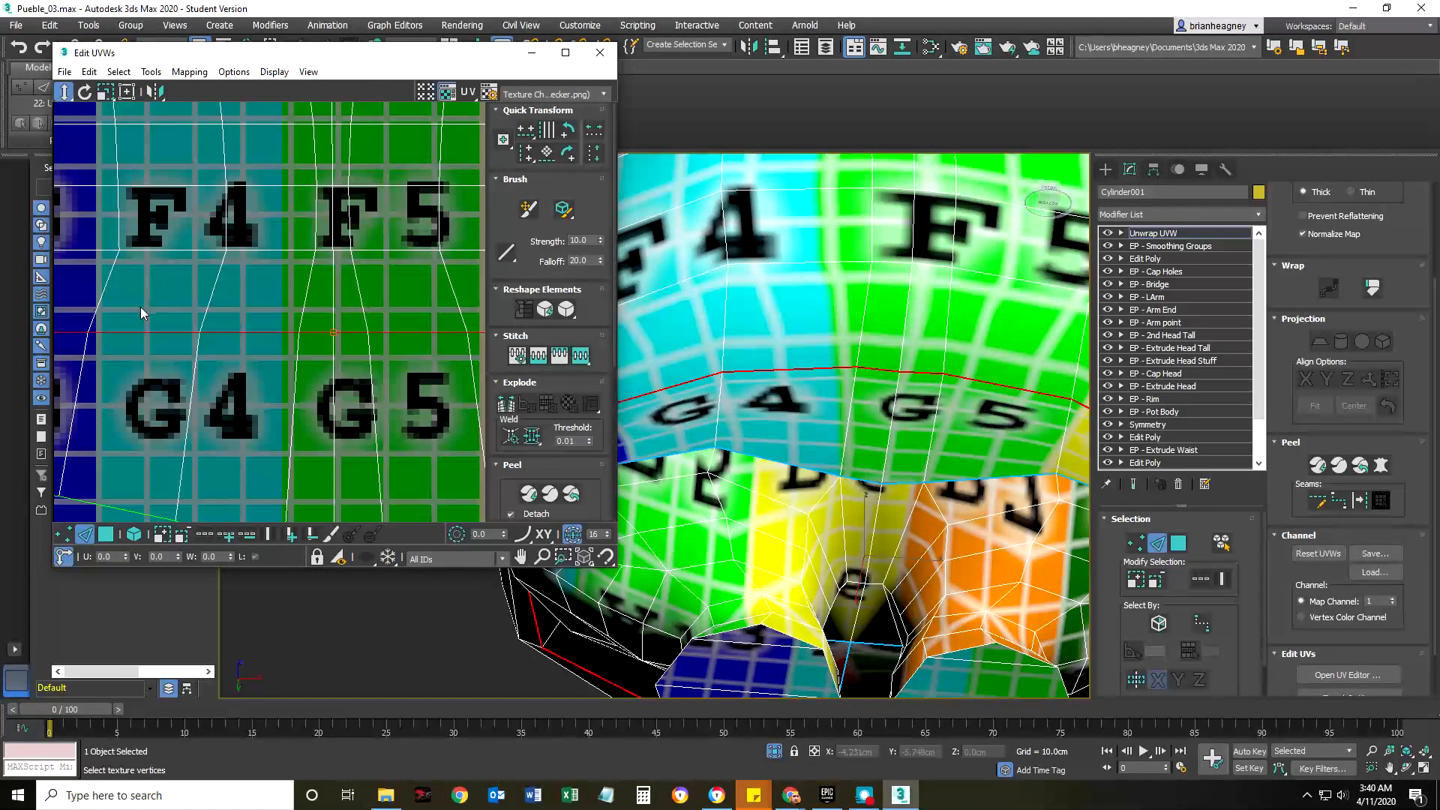
pyautogui.scroll(-5, 865, 441)
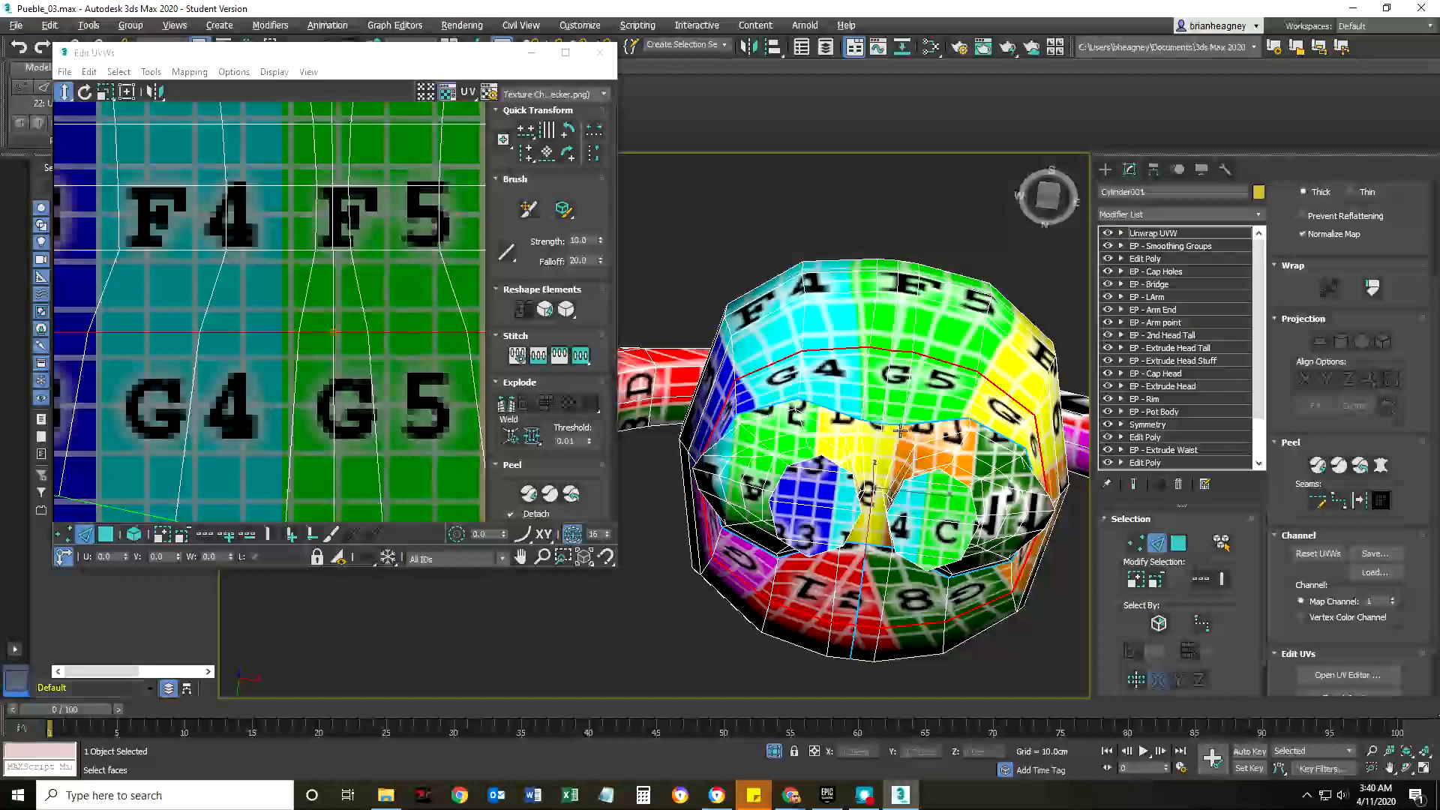
pyautogui.keyDown('alt'); pyautogui.moveTo(873, 440); pyautogui.dragTo(881, 495, button='middle'); pyautogui.keyUp('alt')
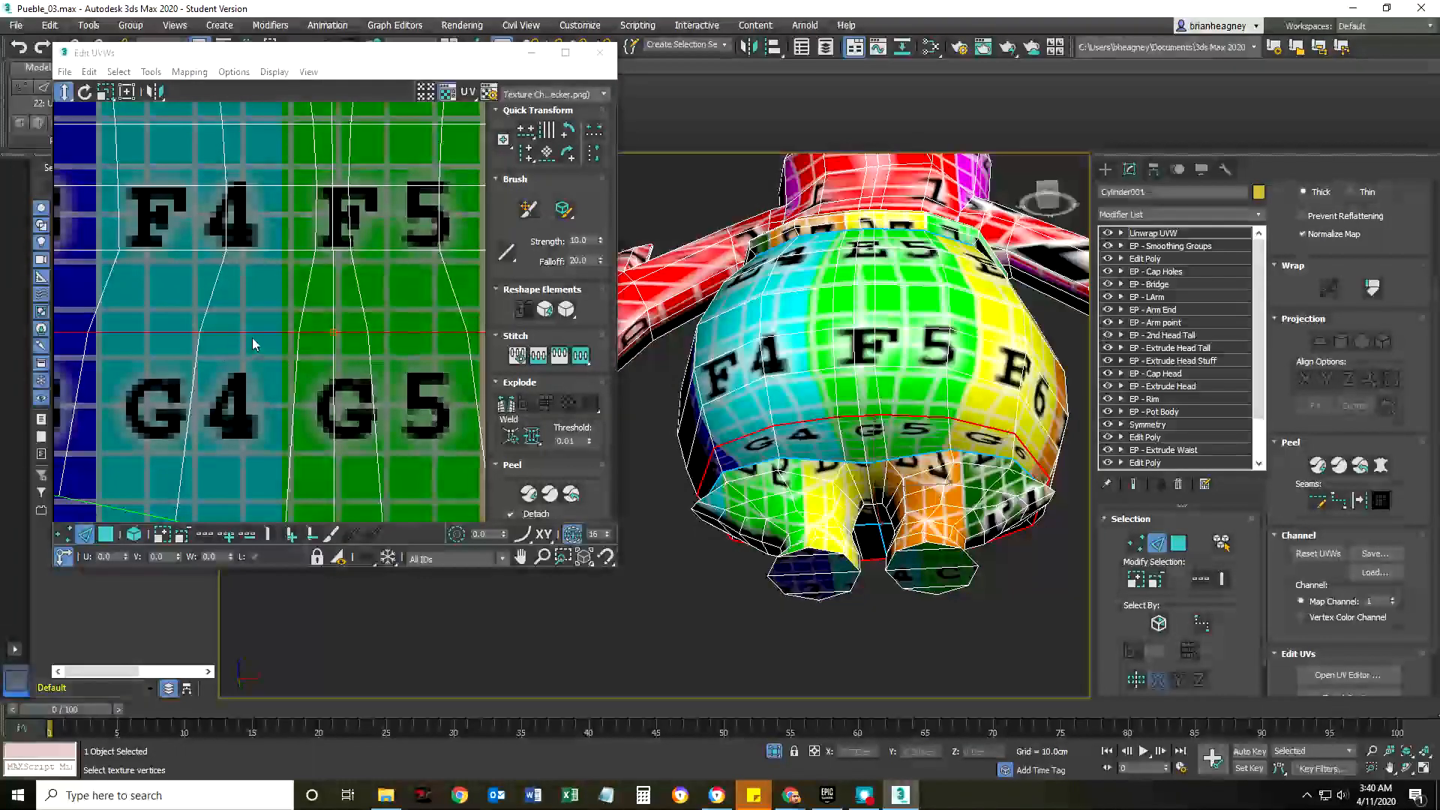
pyautogui.moveTo(253, 333); pyautogui.dragTo(254, 350)
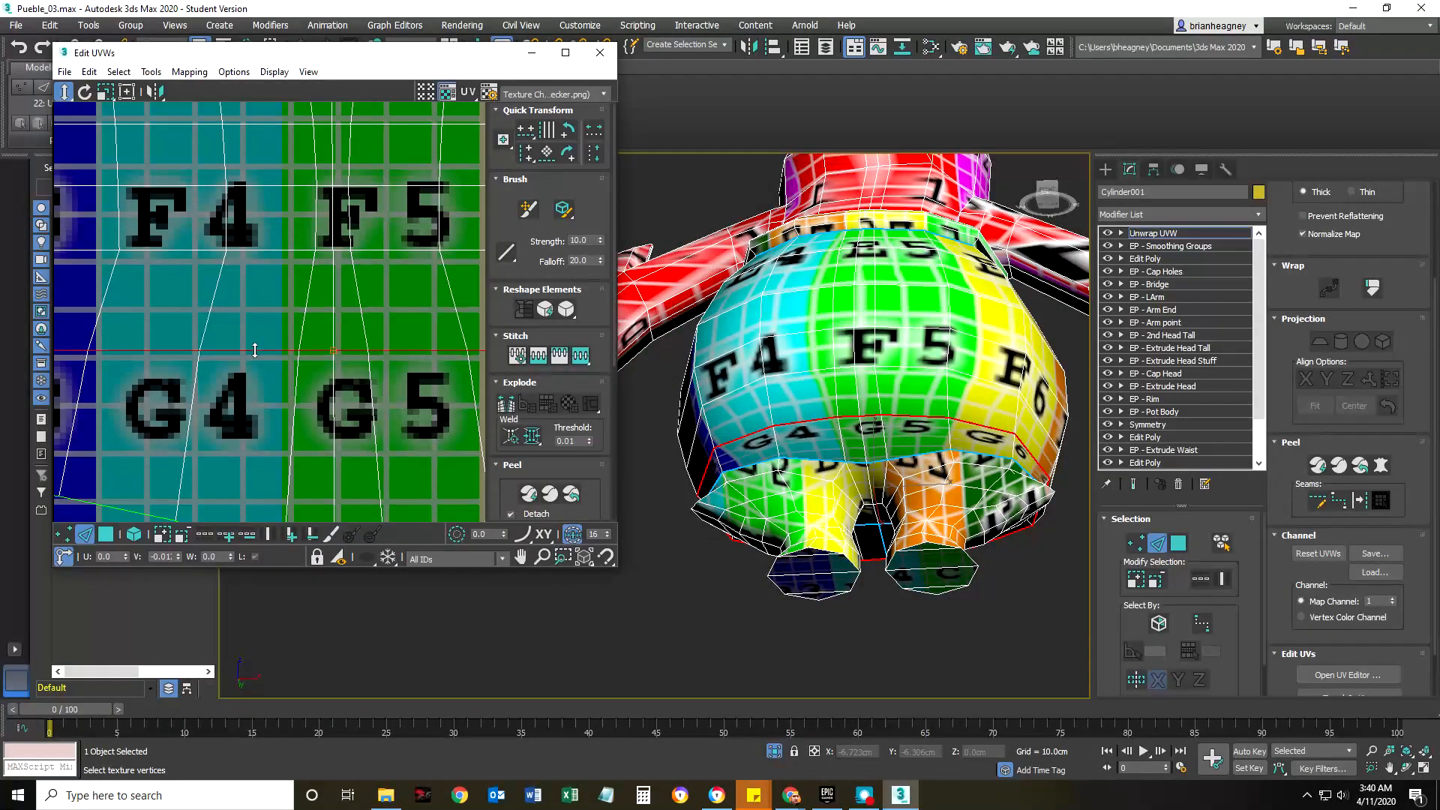
# - Select the pot body shell's bottom border edge loop and move it up to lessen the stretching at the pot's underside
pyautogui.scroll(-3, 239, 465)
pyautogui.moveTo(235, 470); pyautogui.dragTo(254, 377, button='middle')
pyautogui.doubleClick(247, 390)
pyautogui.moveTo(256, 391); pyautogui.dragTo(263, 369)
pyautogui.keyDown('alt'); pyautogui.moveTo(805, 492); pyautogui.dragTo(855, 388, button='middle'); pyautogui.keyUp('alt')
pyautogui.scroll(4, 857, 389)
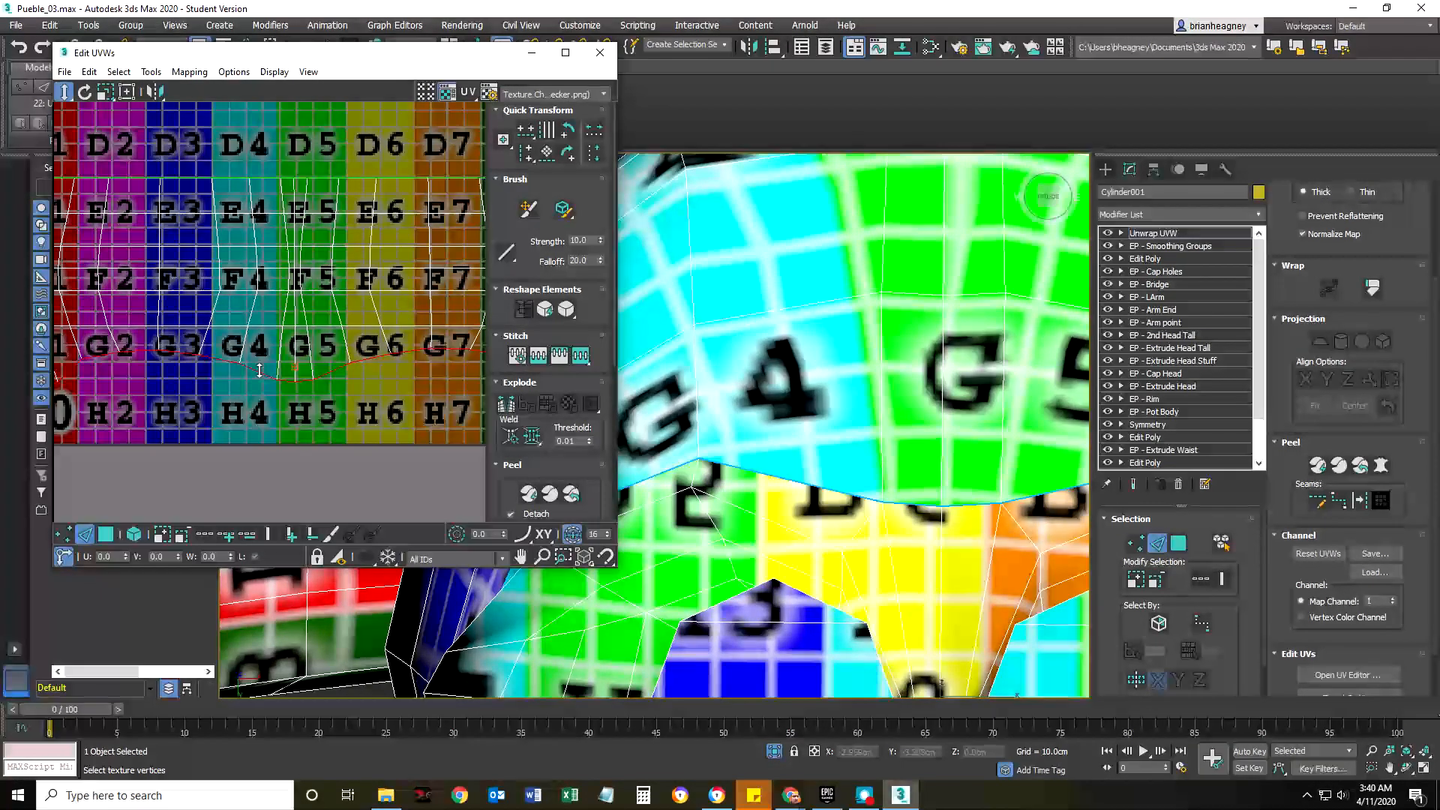
# - Select the pot body shell's polygons and pack all UV elements into the 0–1 tile with Rescale and Rotate off, then clear the selection
pyautogui.scroll(-6, 264, 397)
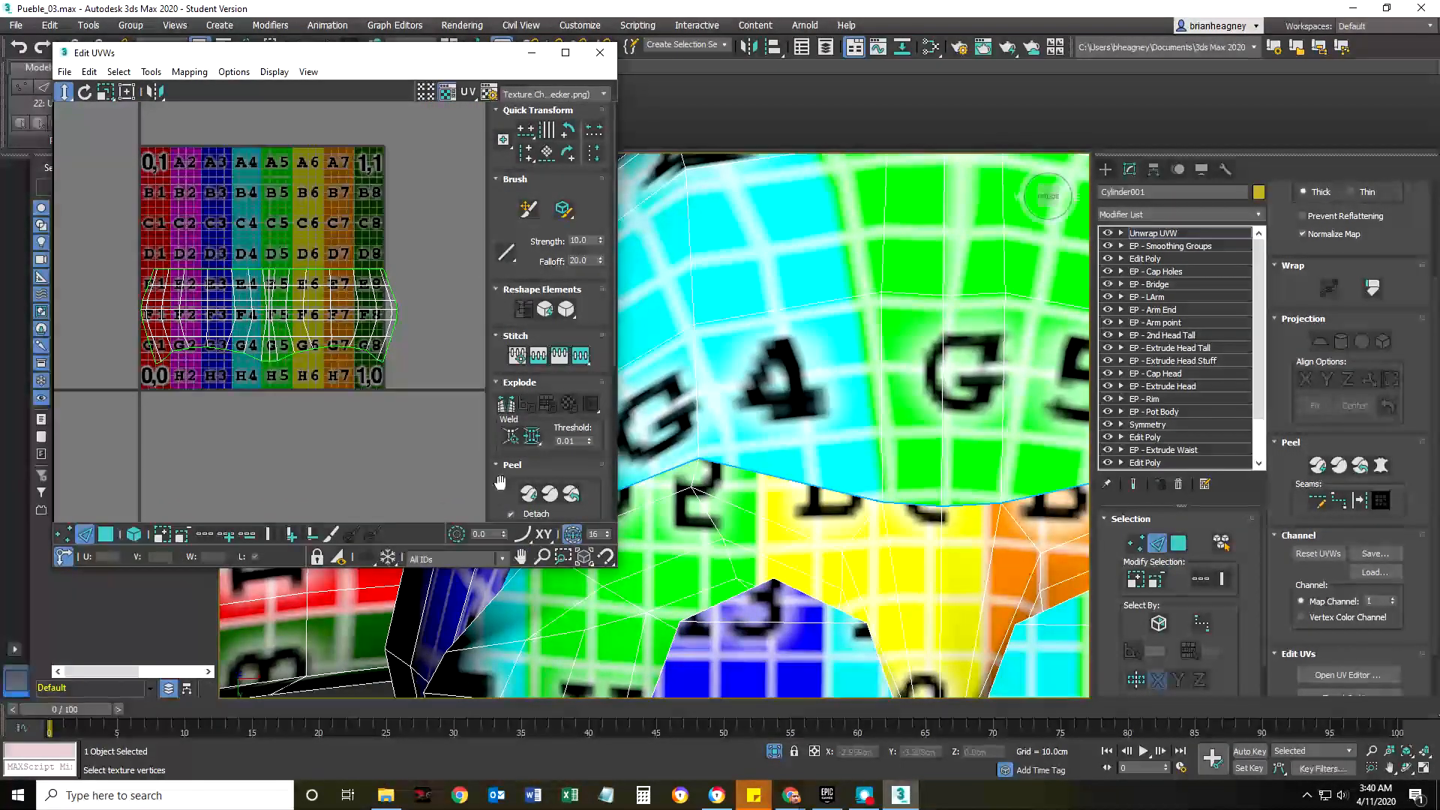
pyautogui.moveTo(414, 412); pyautogui.dragTo(414, 412)
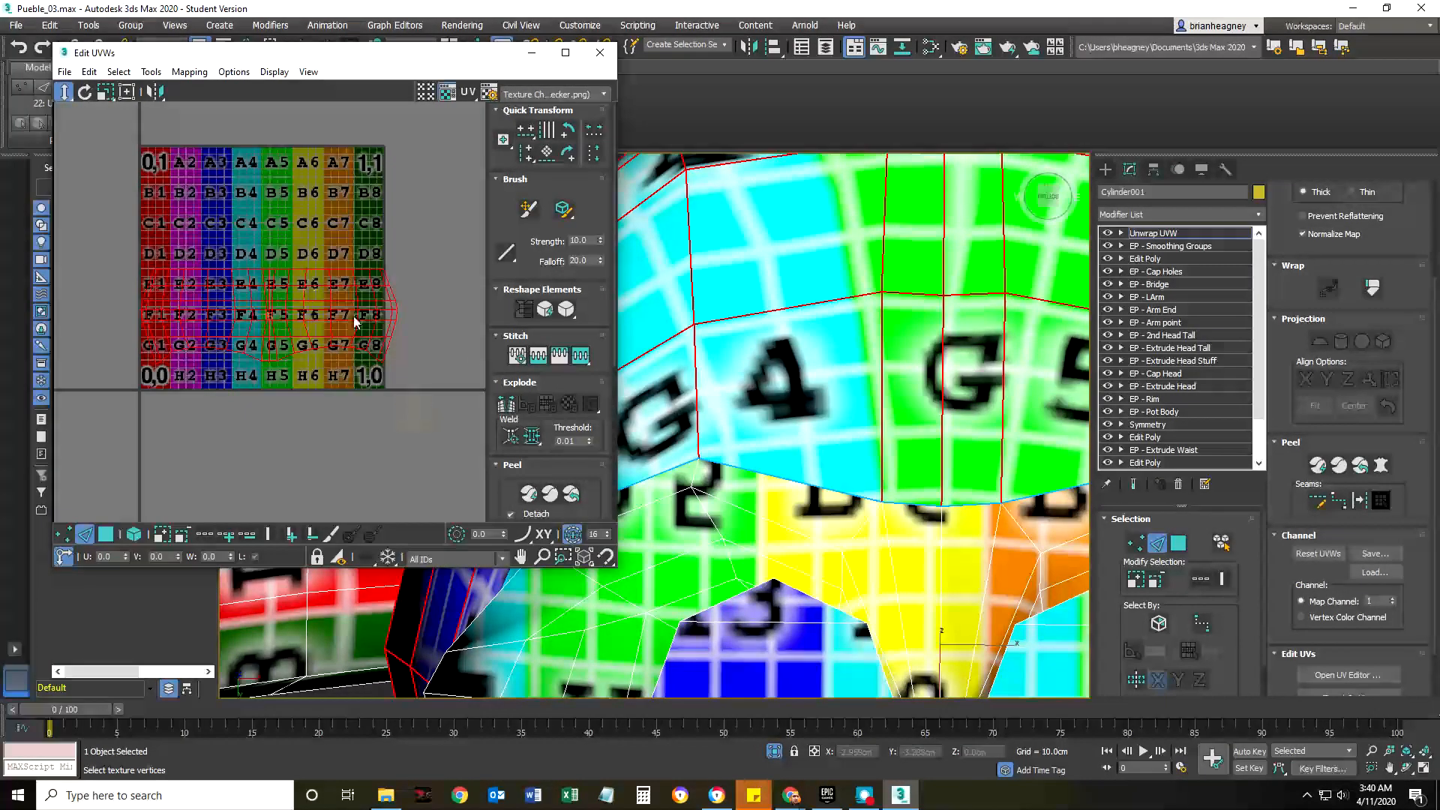
pyautogui.scroll(-4, 165, 421)
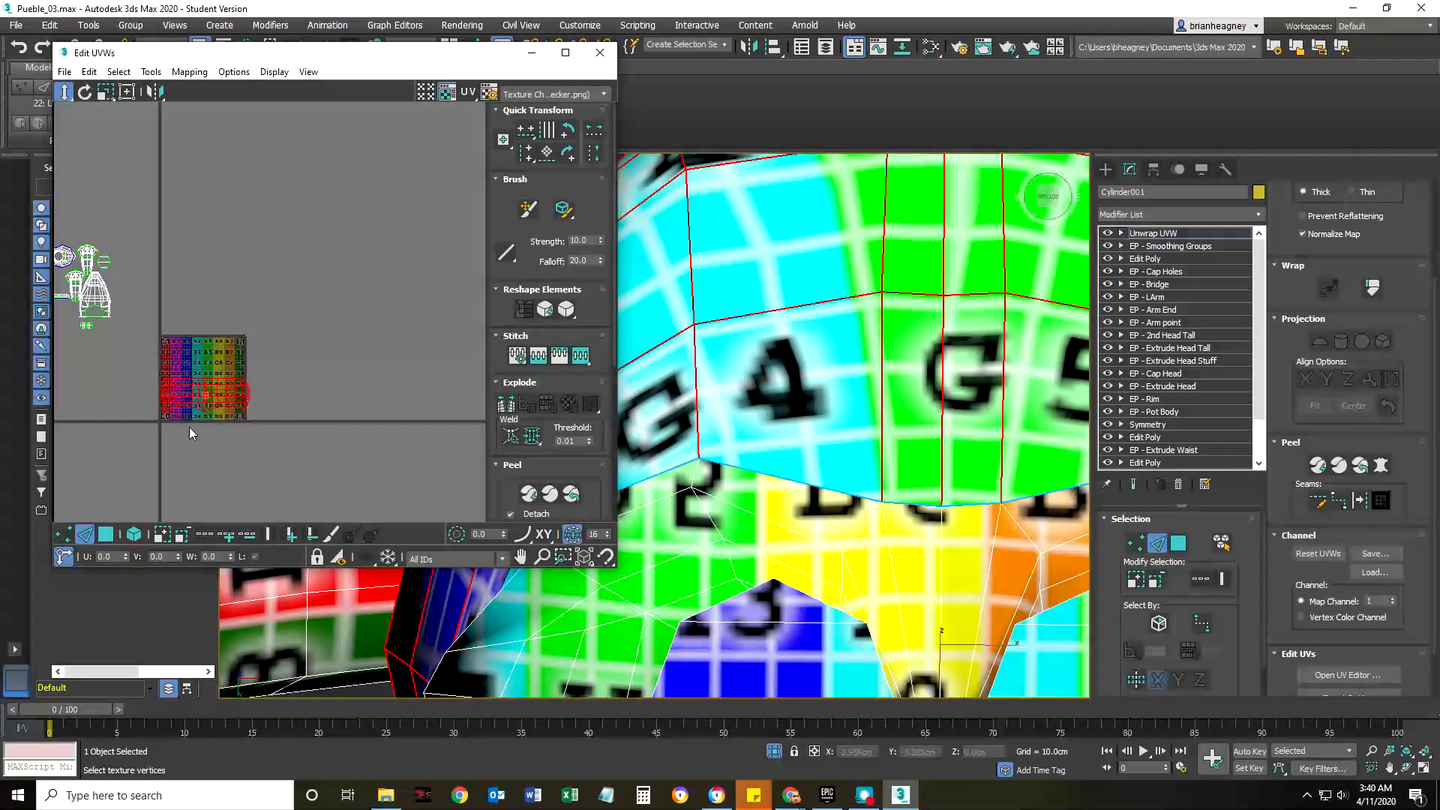
pyautogui.click(106, 534)
pyautogui.moveTo(154, 292); pyautogui.dragTo(301, 386)
pyautogui.scroll(-5, 560, 443)
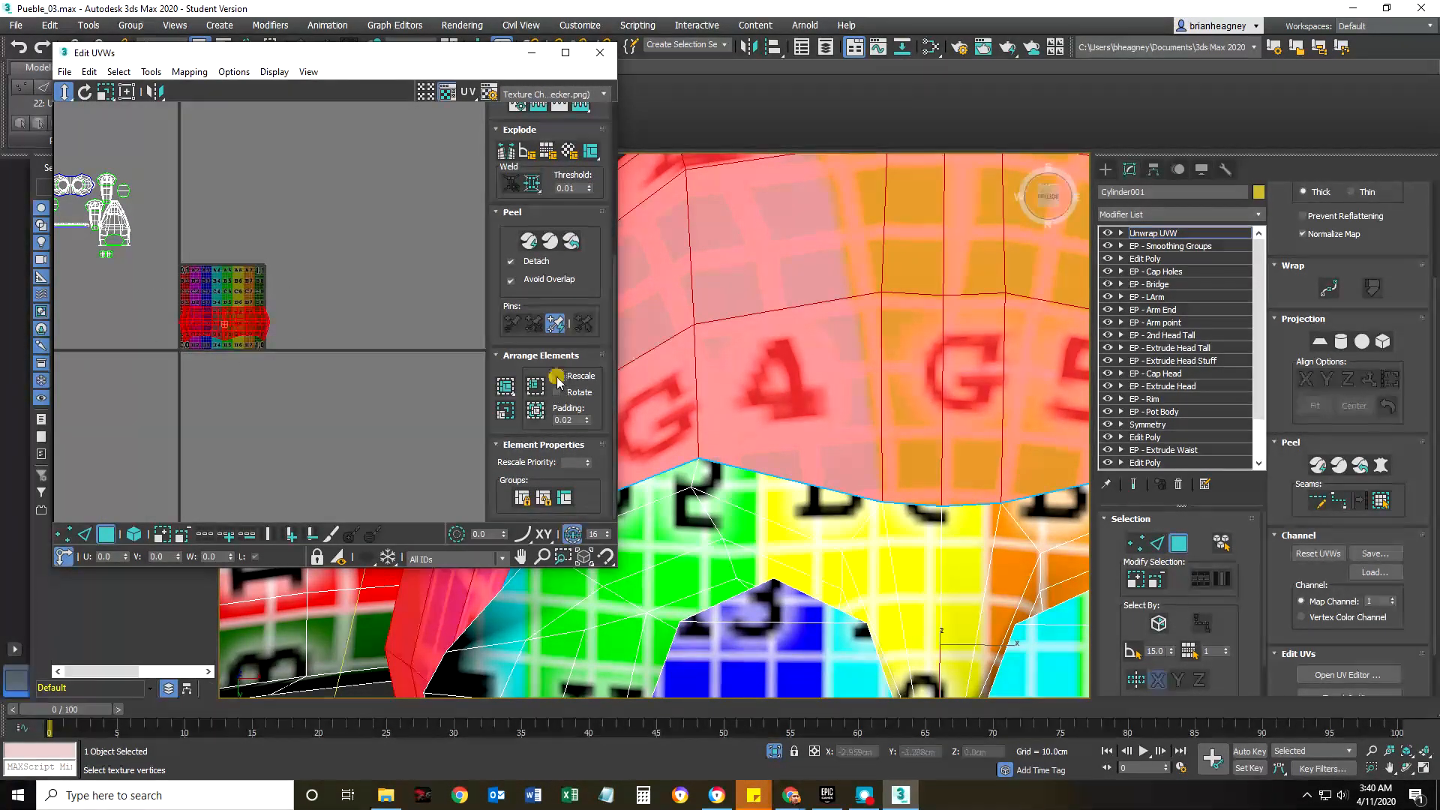
pyautogui.click(535, 411)
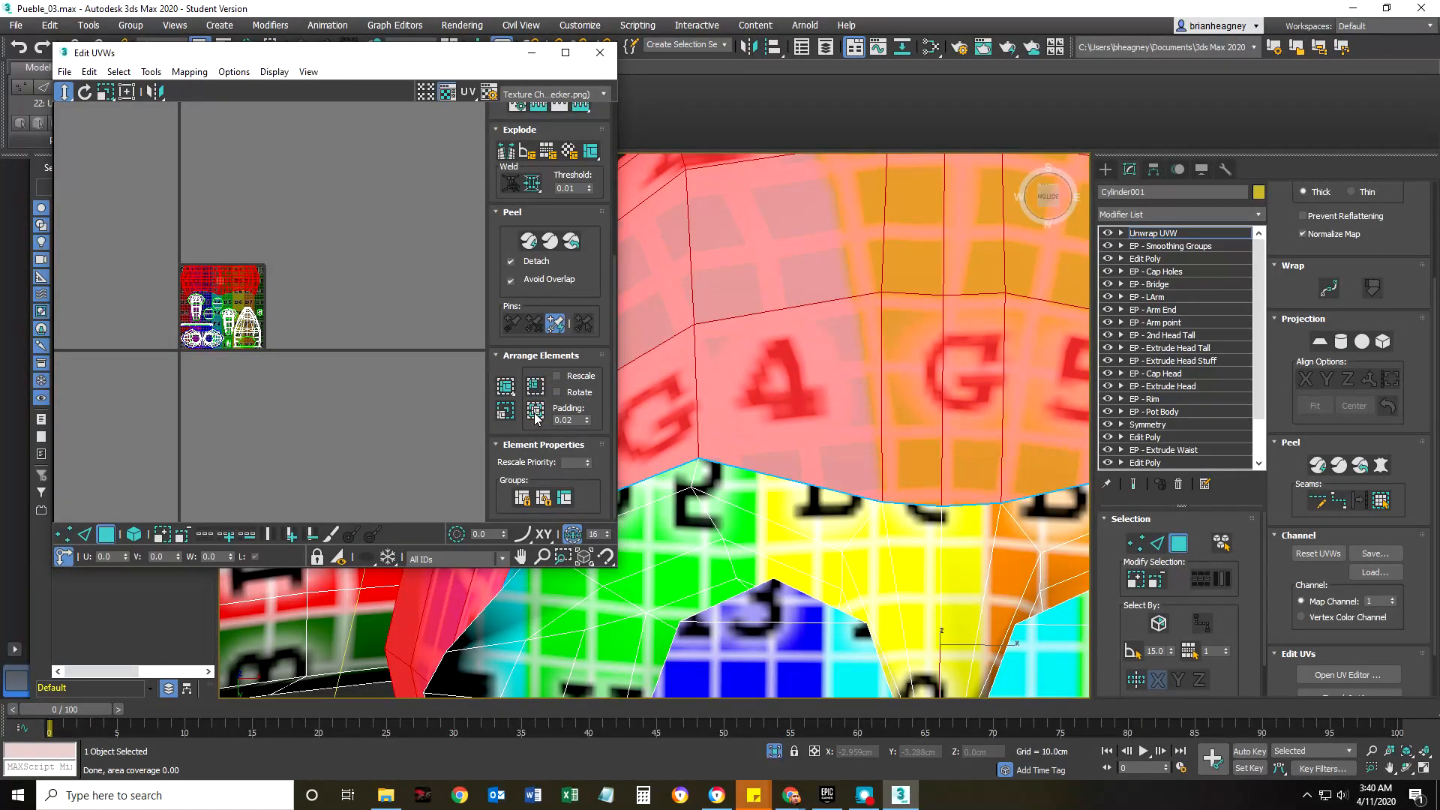
pyautogui.scroll(2, 168, 341)
pyautogui.click(296, 406)
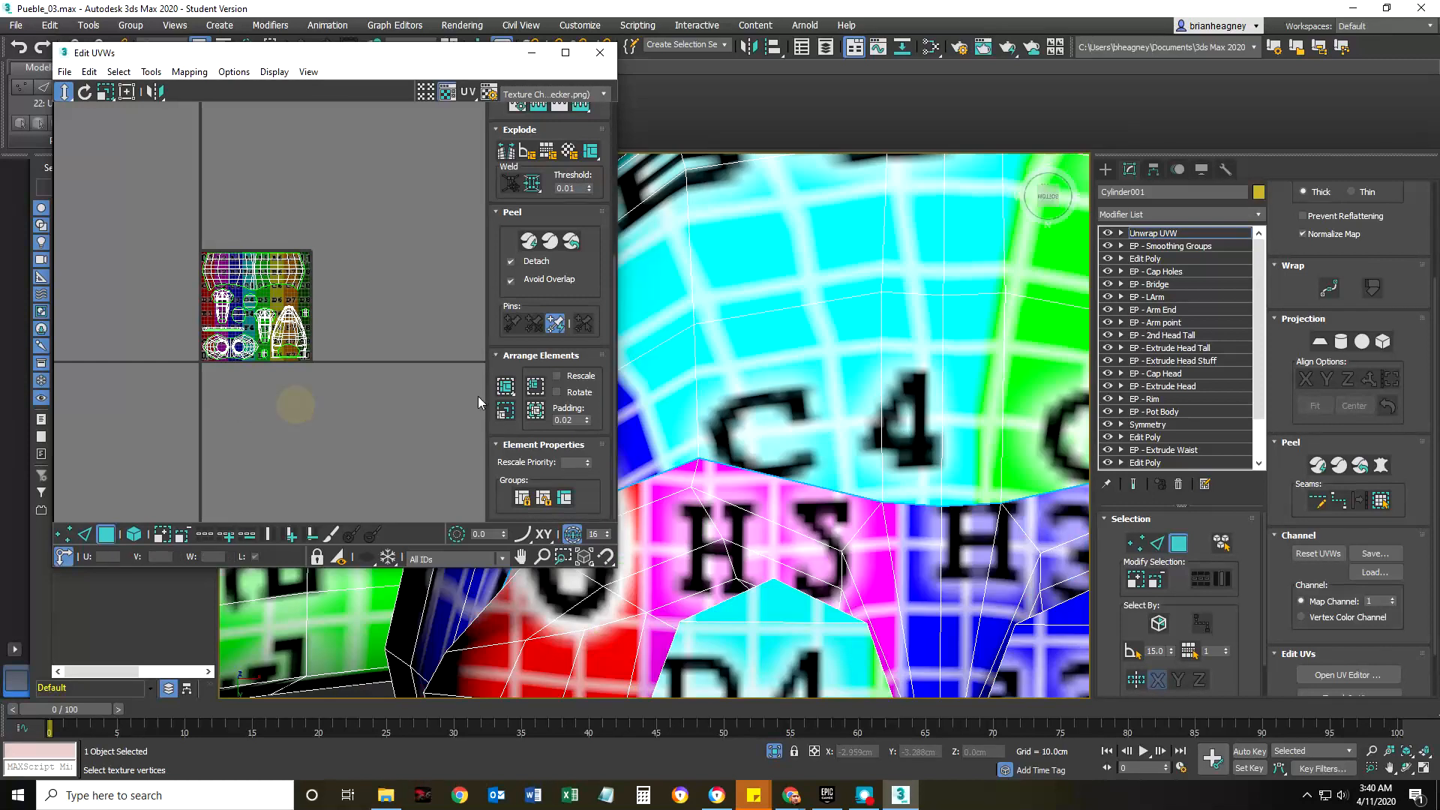
# - Examine the packed UV layout and the checker pattern on the whole character from several angles
pyautogui.scroll(-5, 744, 379)
pyautogui.moveTo(744, 378); pyautogui.dragTo(902, 527, button='middle')
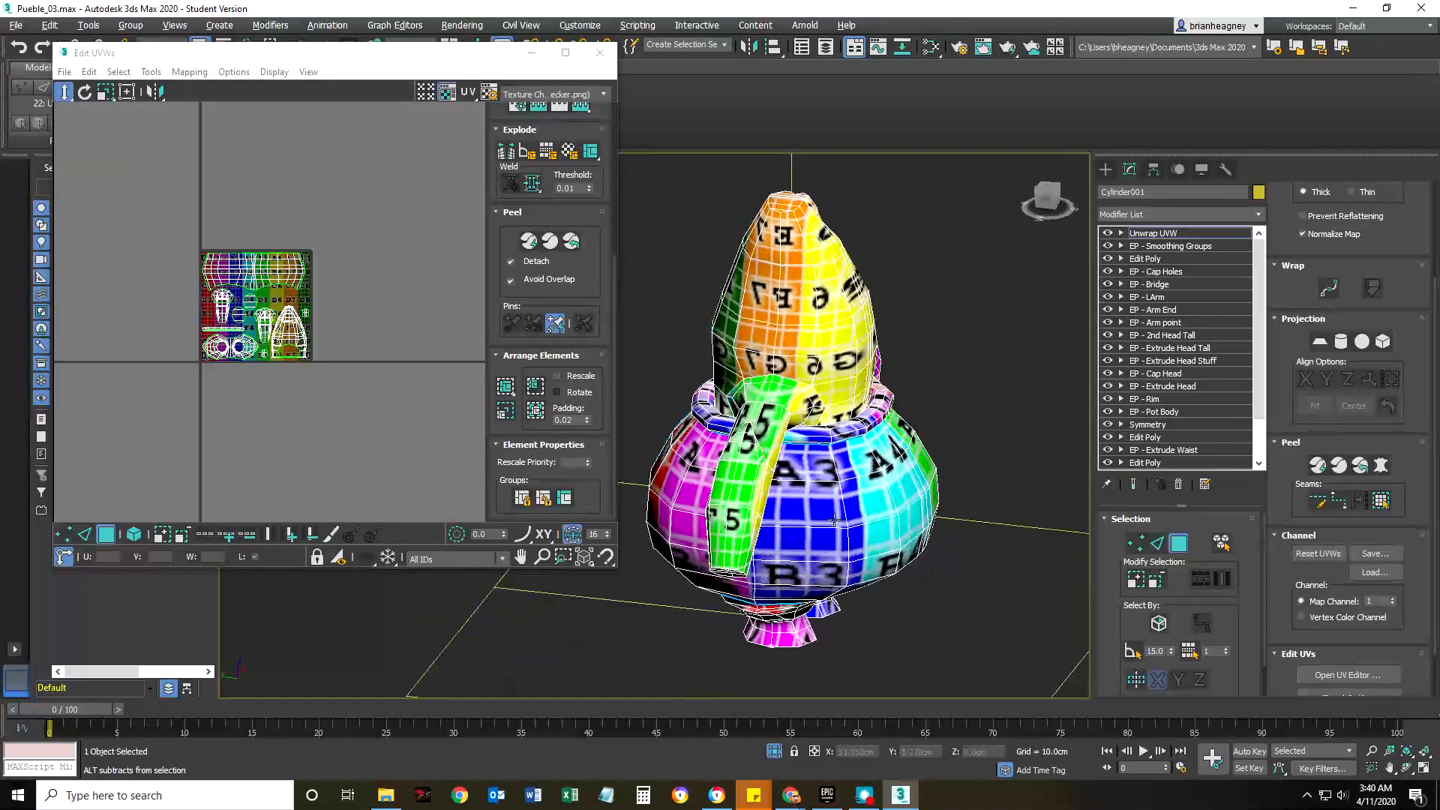
pyautogui.scroll(4, 225, 282)
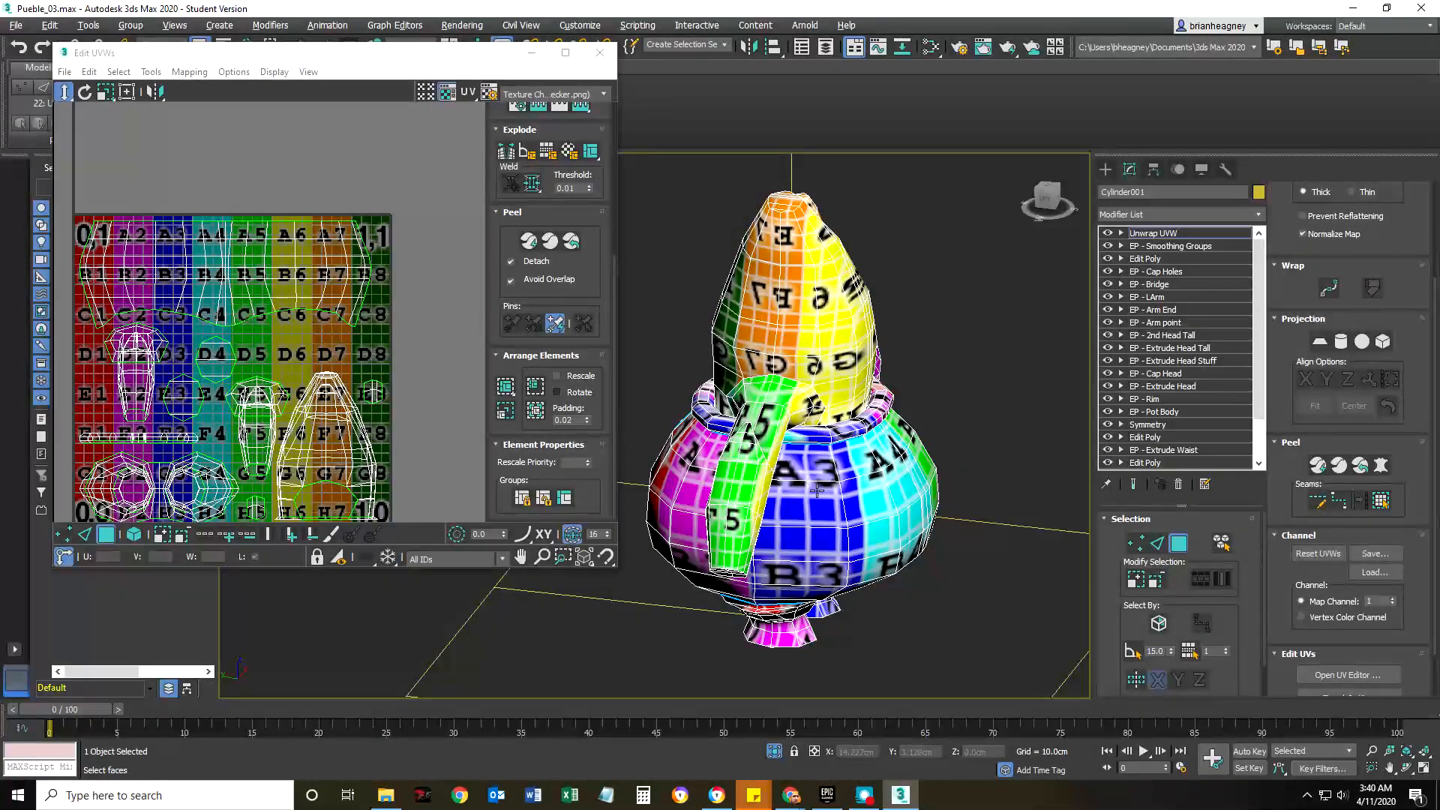
pyautogui.keyDown('alt'); pyautogui.moveTo(816, 491); pyautogui.dragTo(795, 488, button='middle'); pyautogui.keyUp('alt')
pyautogui.keyDown('alt'); pyautogui.moveTo(937, 504); pyautogui.dragTo(1009, 517, button='middle'); pyautogui.keyUp('alt')
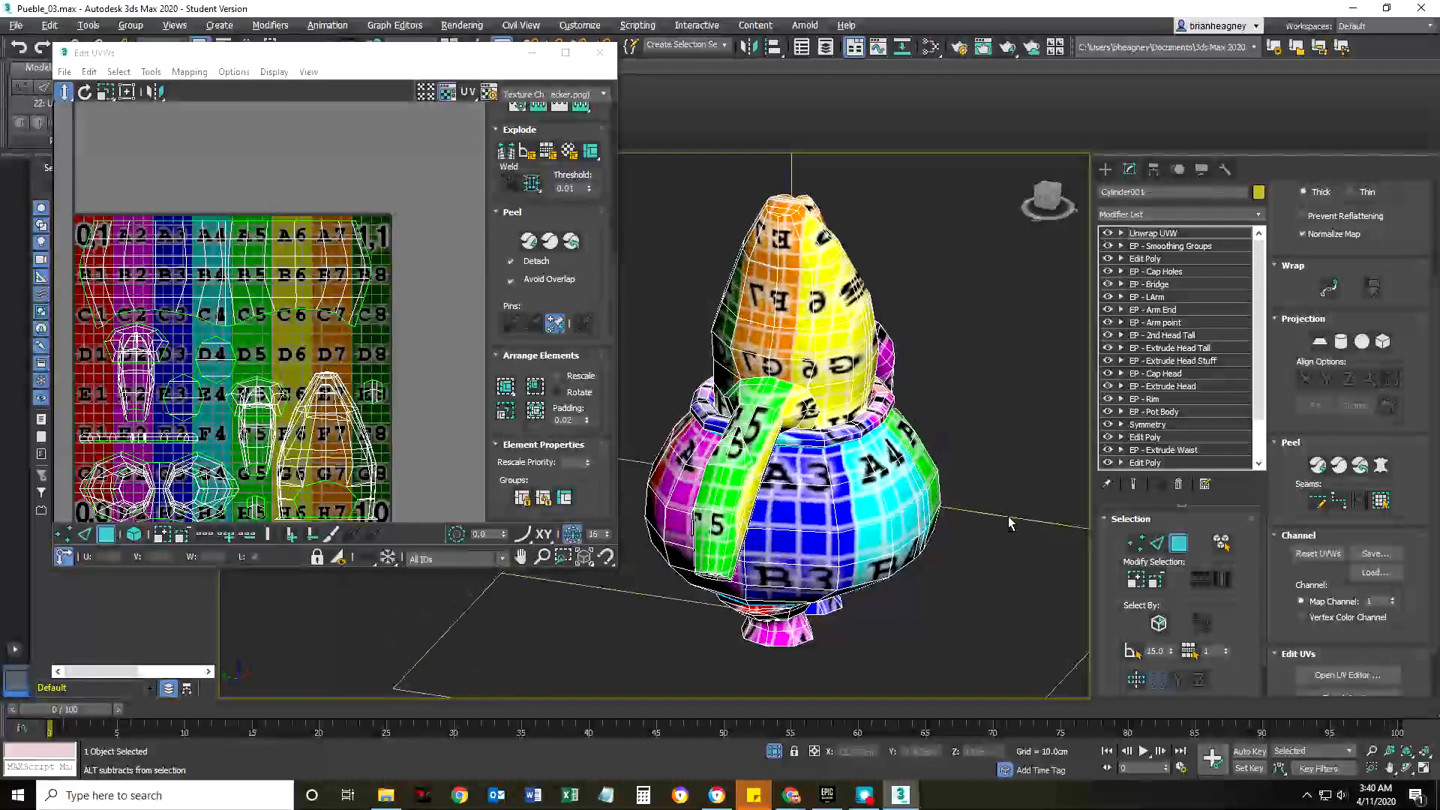
pyautogui.moveTo(873, 502)
pyautogui.keyDown('alt'); pyautogui.mouseDown(button='middle')
pyautogui.moveTo(724, 508)
pyautogui.moveTo(772, 486)
pyautogui.moveTo(876, 486)
pyautogui.mouseUp(button='middle'); pyautogui.keyUp('alt')
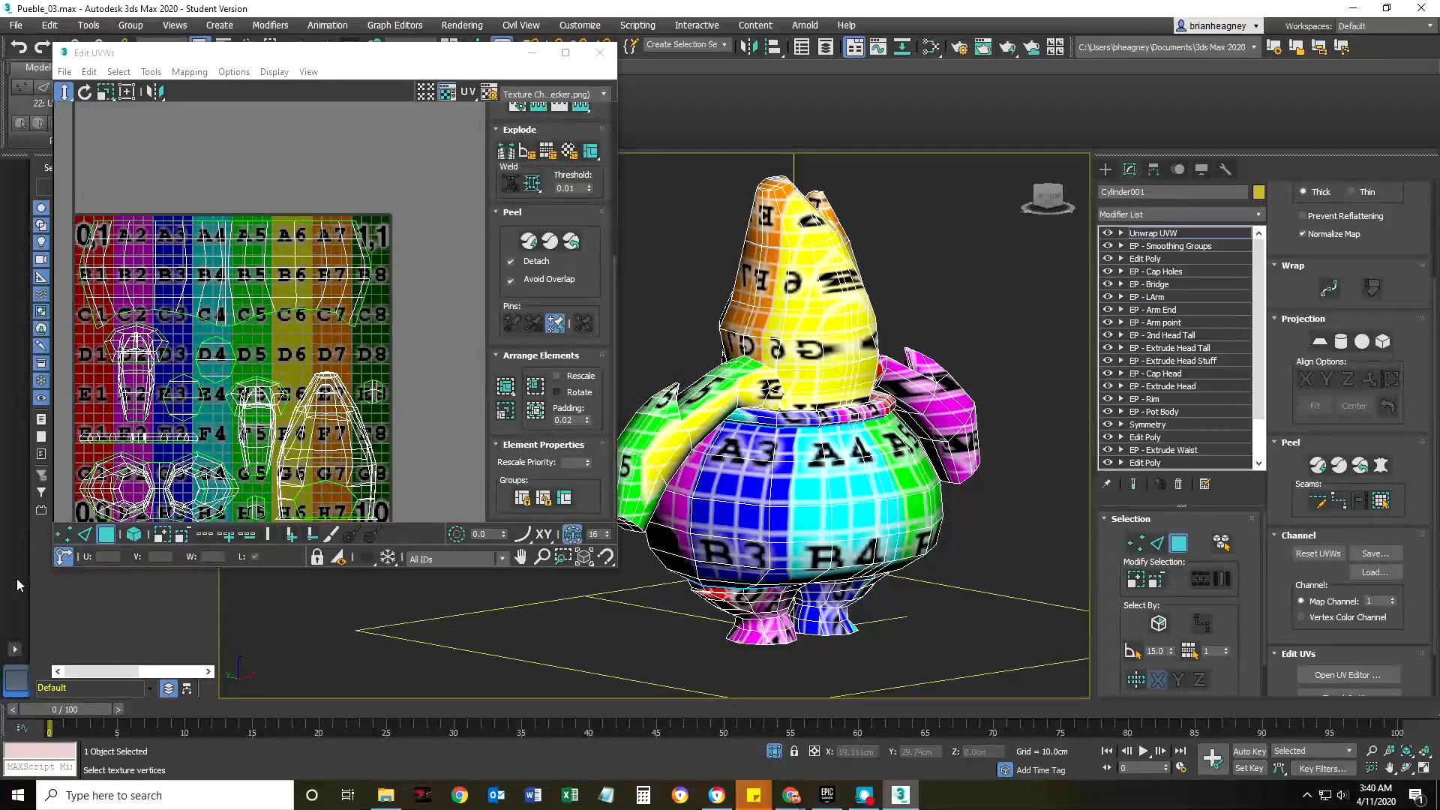
pyautogui.keyDown('alt'); pyautogui.moveTo(728, 573); pyautogui.dragTo(783, 570, button='middle'); pyautogui.keyUp('alt')
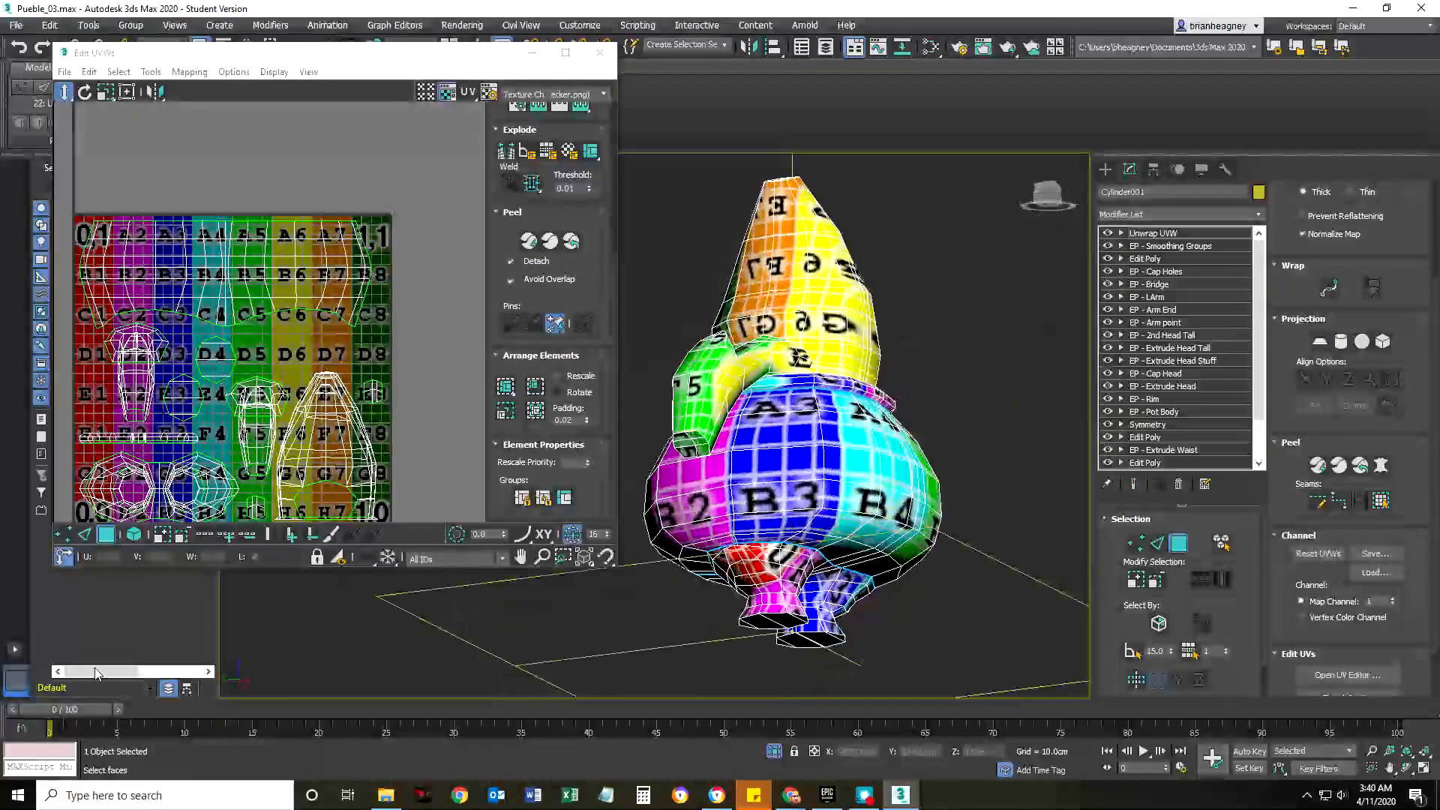